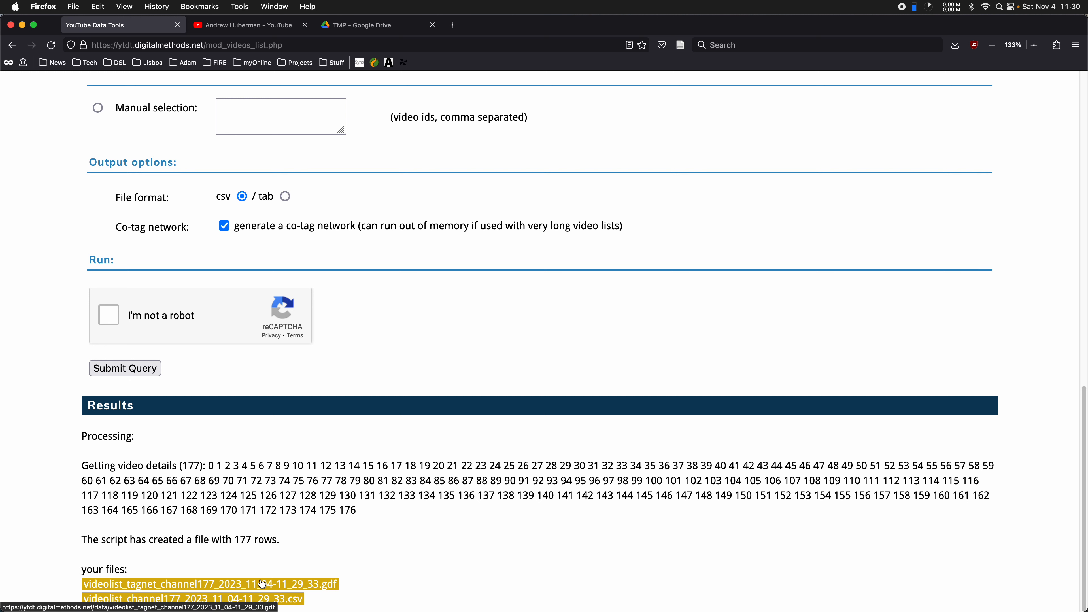
Download the co-tag network file videolist_tagnet_channel177_2023_11_04-11_29_33.gdf and the video list videolist_channel177_2023_11_04-11_29_33.csv from the results
left_click(262, 584)
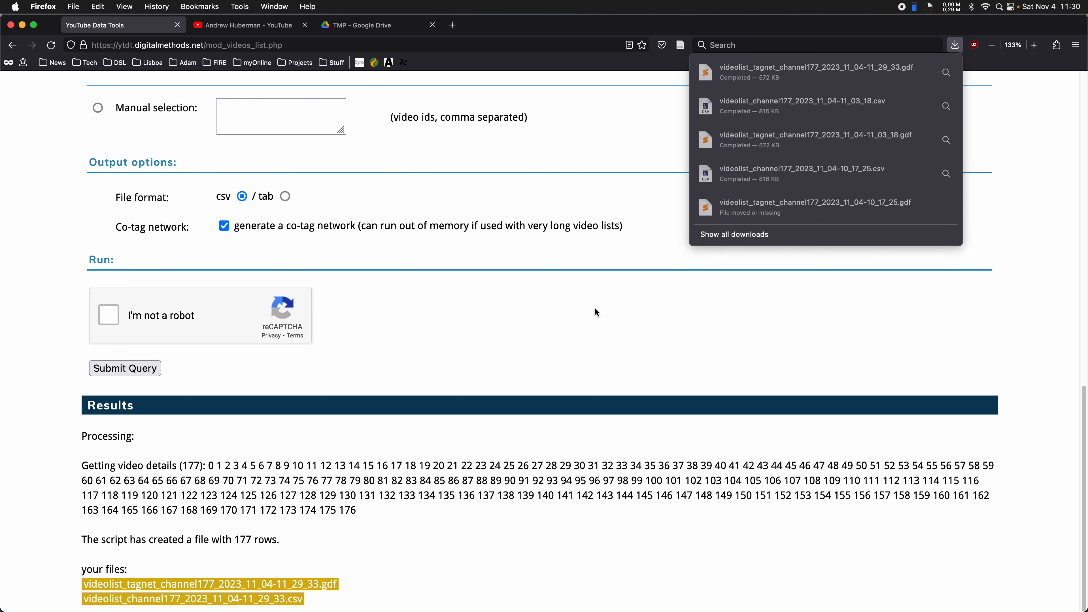
left_click(387, 455)
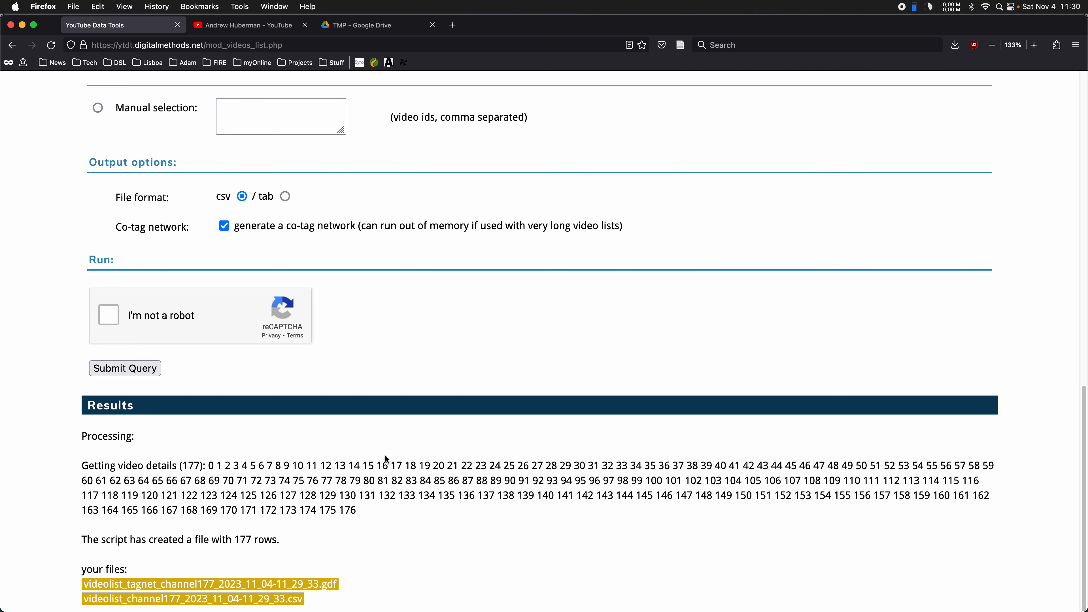
left_click(242, 600)
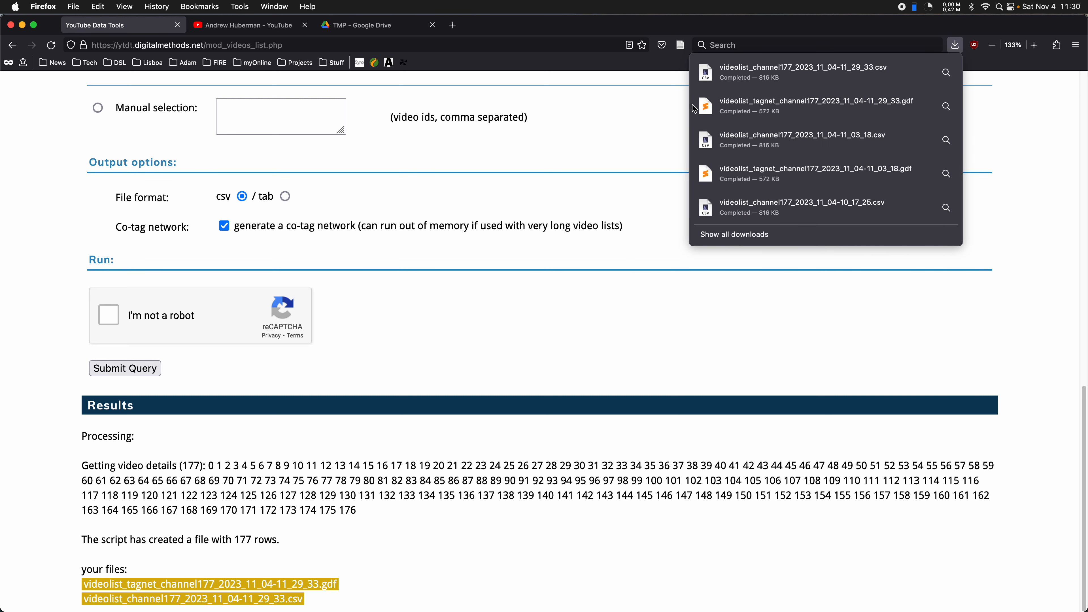
left_click(617, 300)
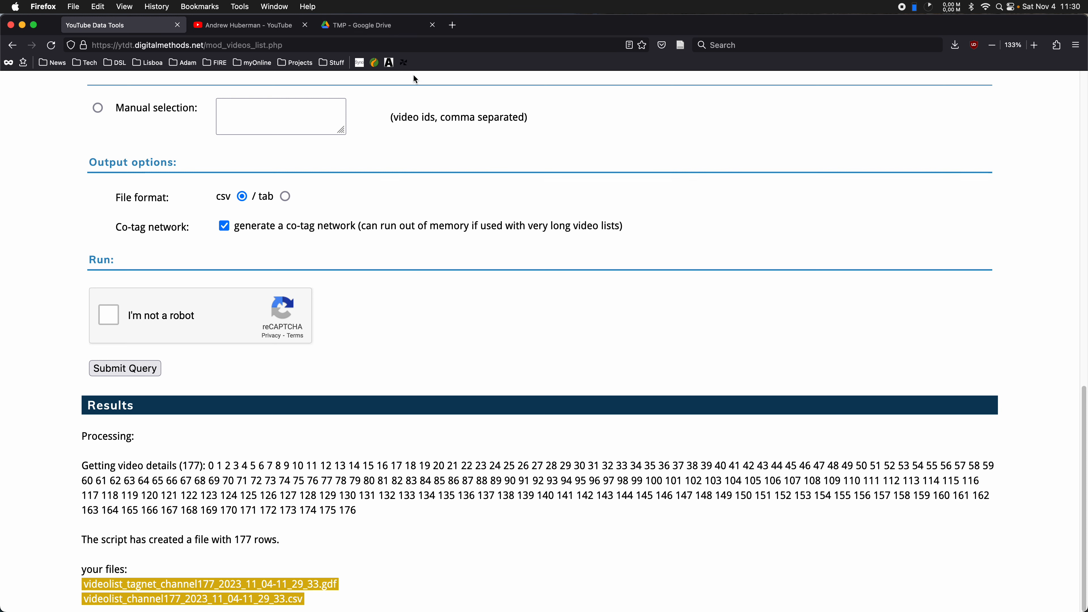
Upload the downloaded videolist_channel177_2023_11_04-11_29_33.csv to the TMP folder in Google Drive
left_click(385, 33)
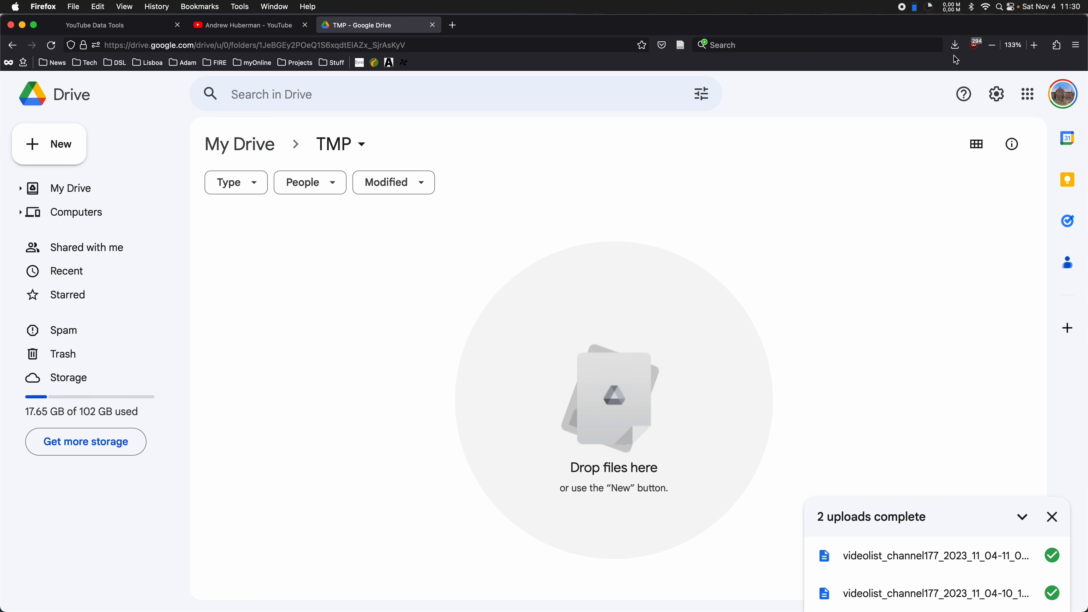
left_click(955, 44)
left_click_drag(833, 73, 427, 260)
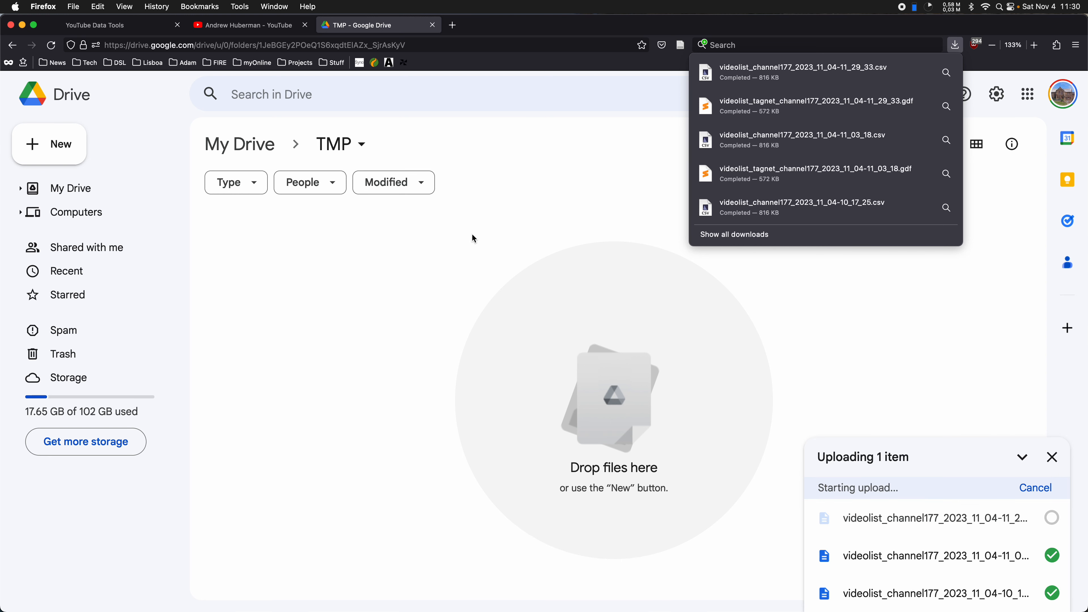
left_click(474, 268)
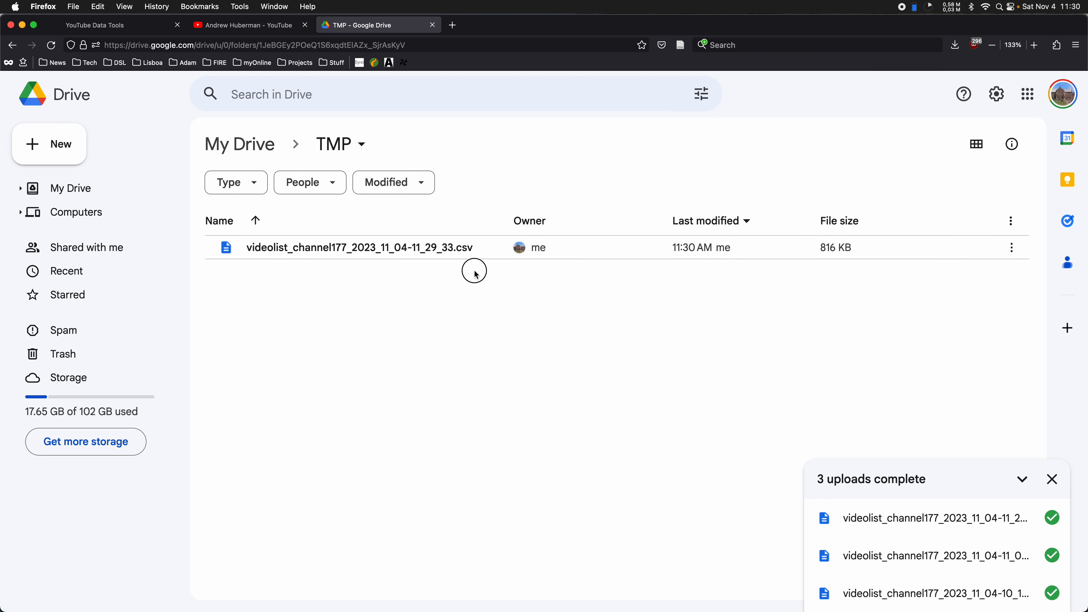
Preview the uploaded videolist_channel177_2023_11_04-11_29_33.csv and open it in Google Sheets
left_click(401, 253)
left_click(402, 255)
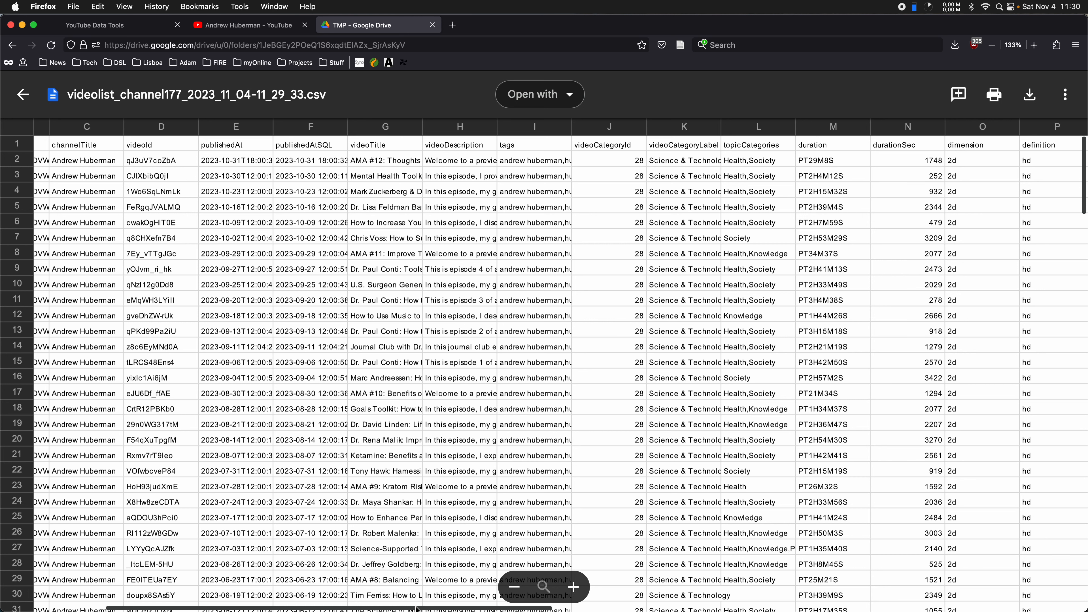
left_click_drag(420, 609, 329, 599)
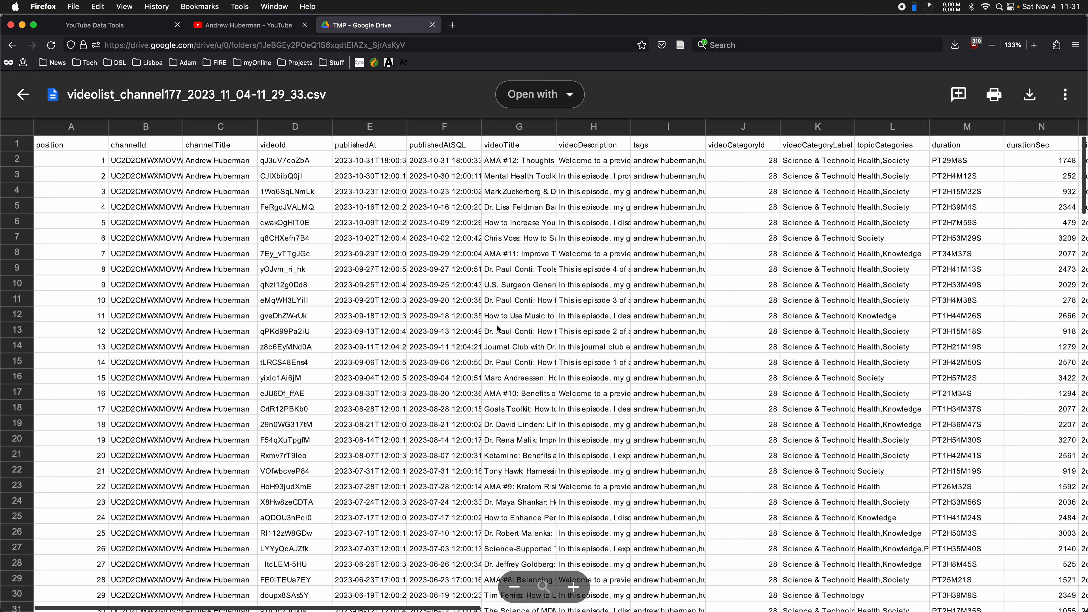
left_click(542, 107)
left_click(552, 171)
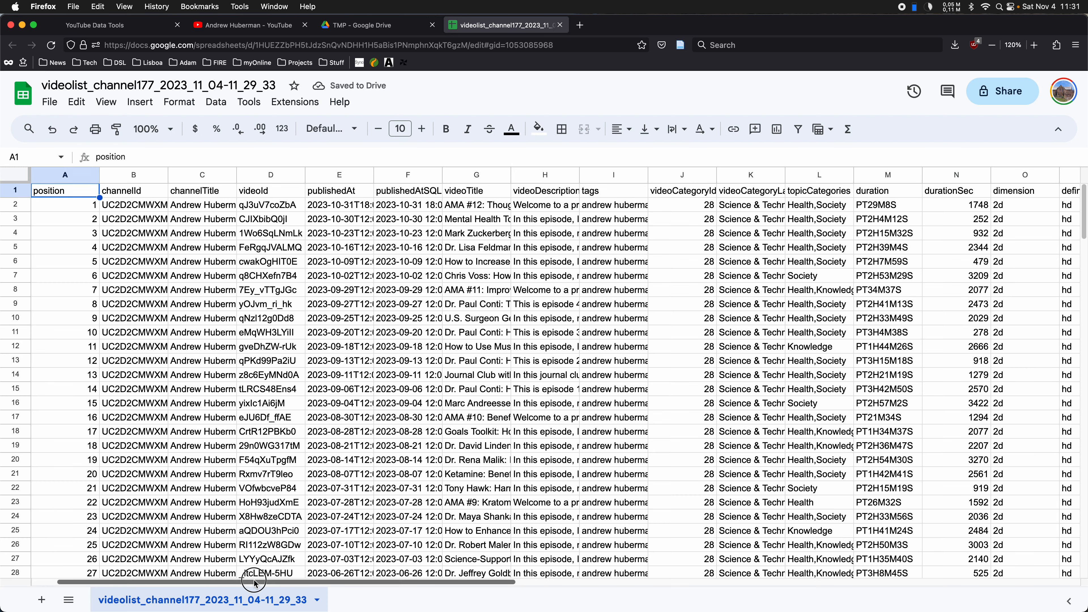
Widen the tags column slightly and review the sheet's columns from position through commentCount
left_click_drag(254, 582, 185, 606)
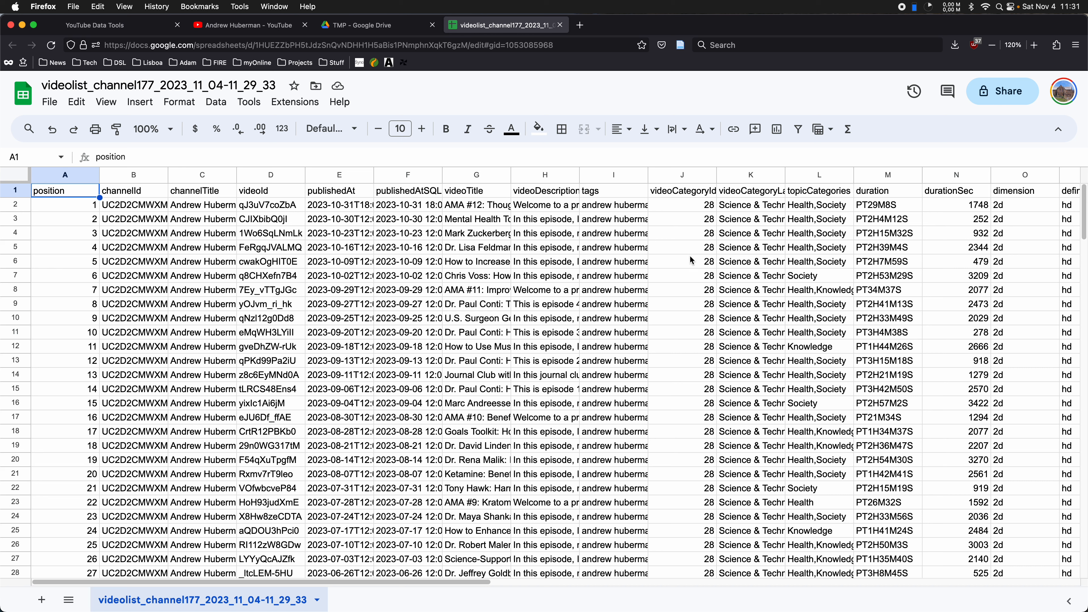
left_click_drag(467, 581, 708, 582)
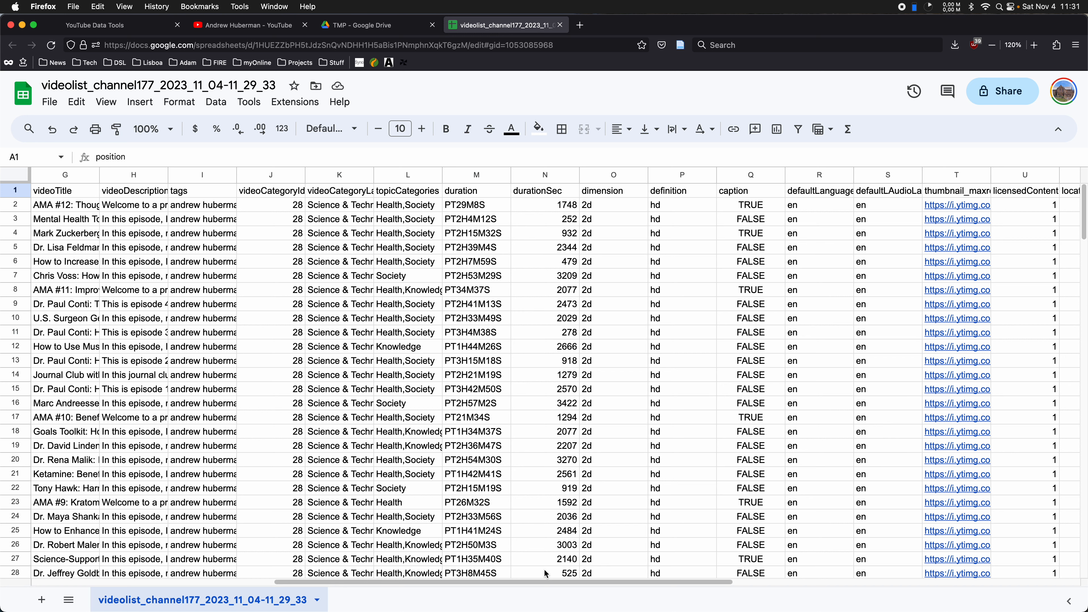
left_click_drag(236, 175, 274, 176)
left_click_drag(407, 590, 787, 602)
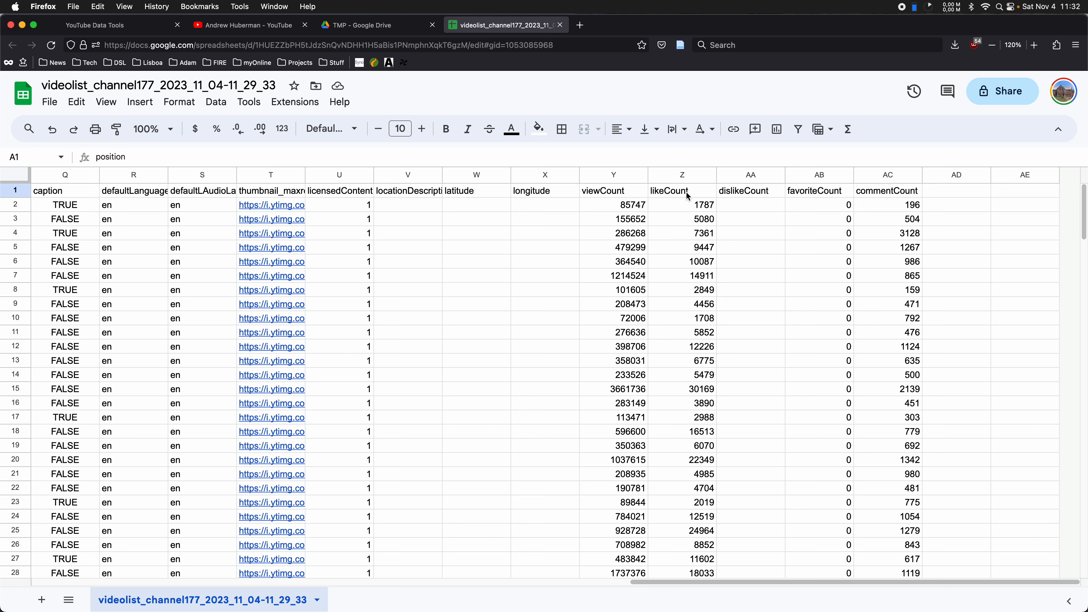
left_click(769, 190)
left_click_drag(796, 585, 184, 596)
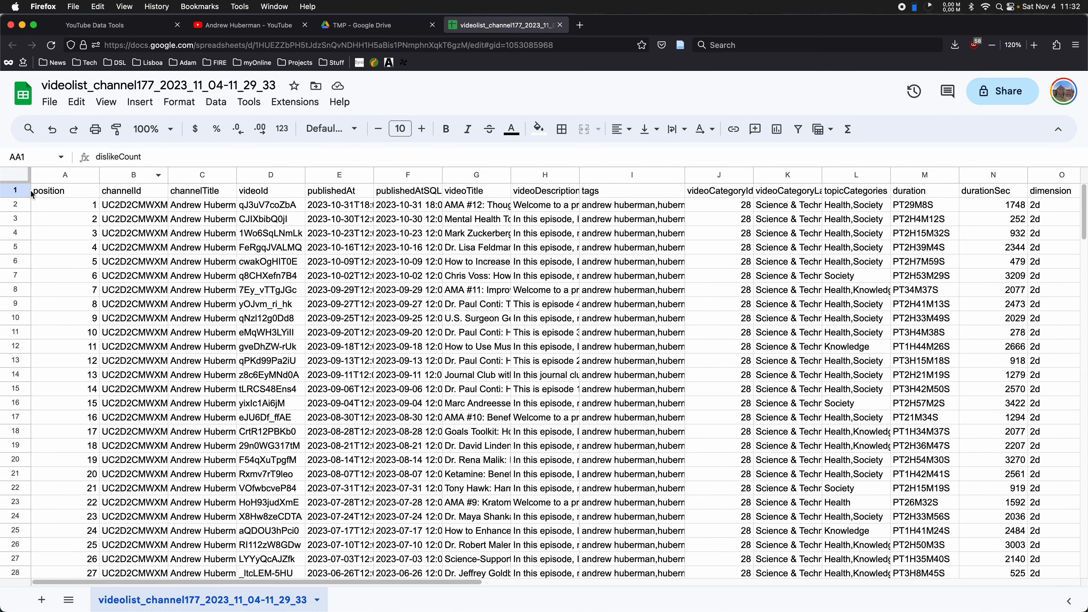
Create a filter on the header row of the video list
left_click(15, 190)
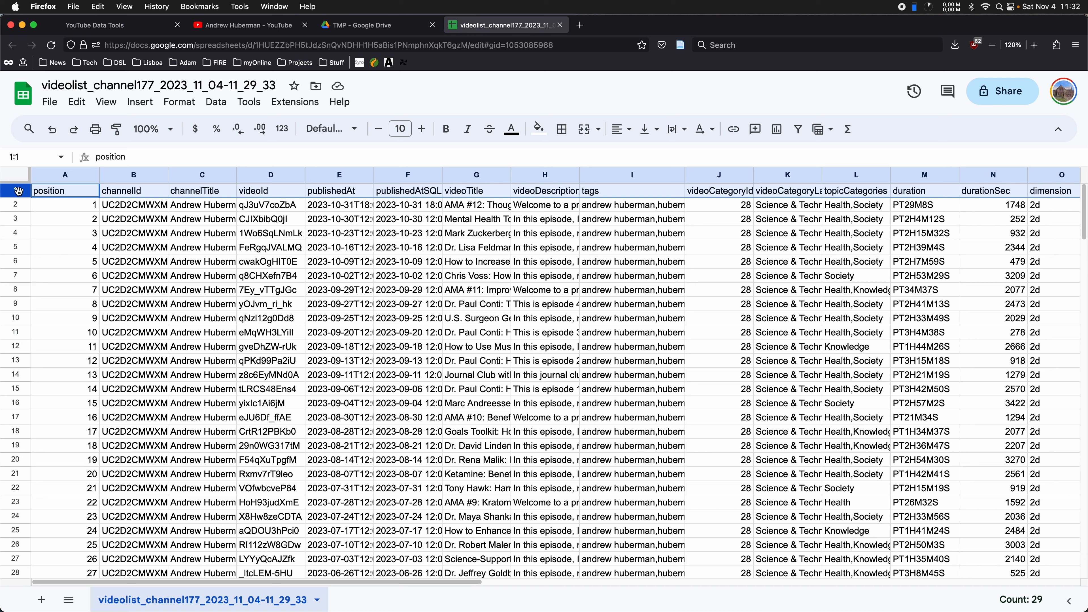
right_click(18, 190)
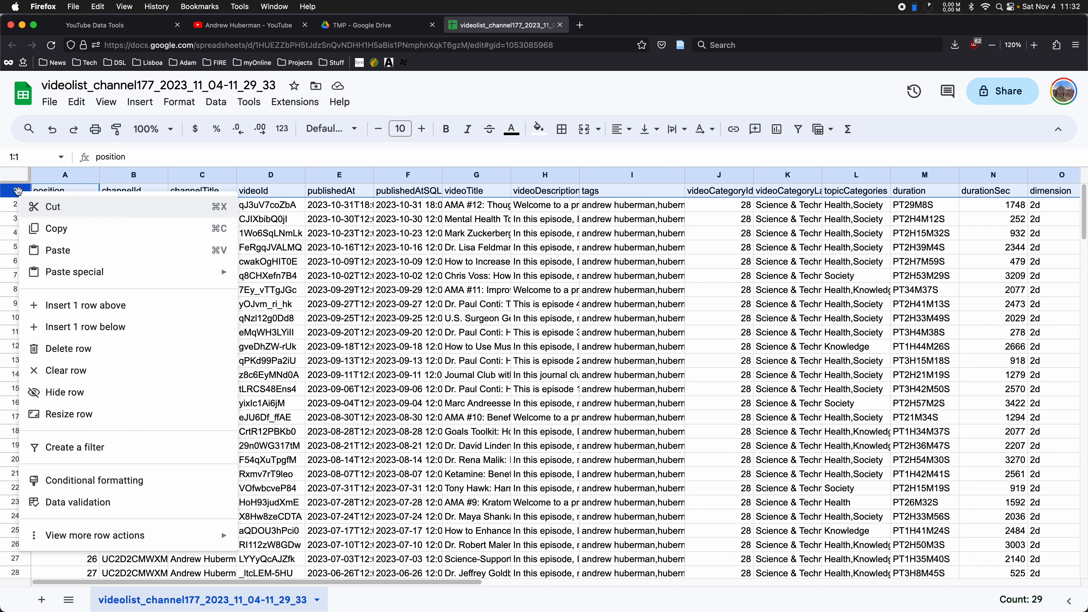
left_click(170, 456)
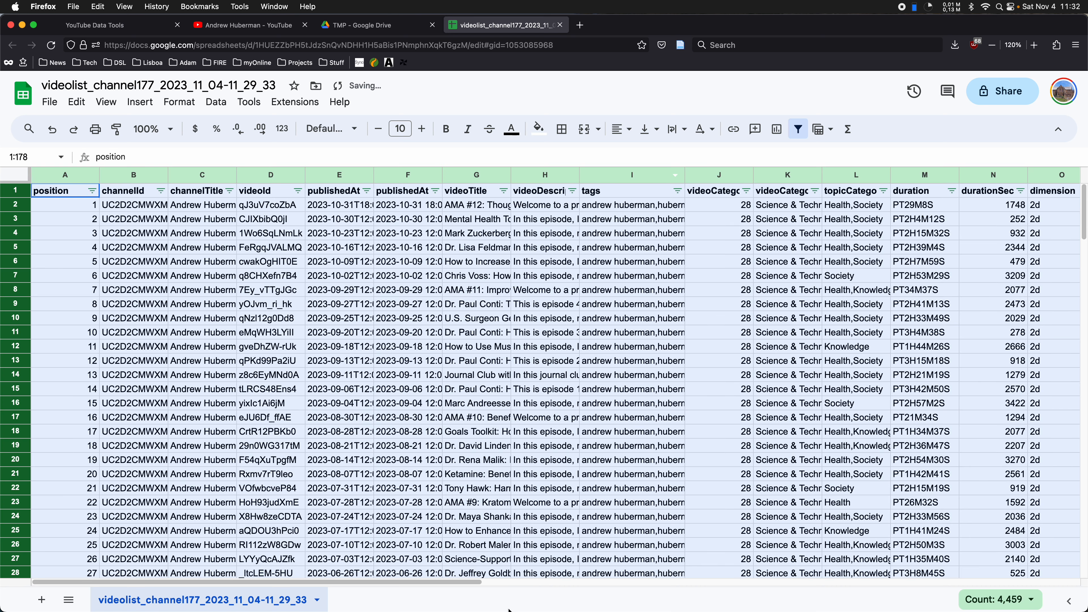
Sort the rows by viewCount from Z to A and examine the top videos' view and comment counts
left_click_drag(461, 582, 1037, 584)
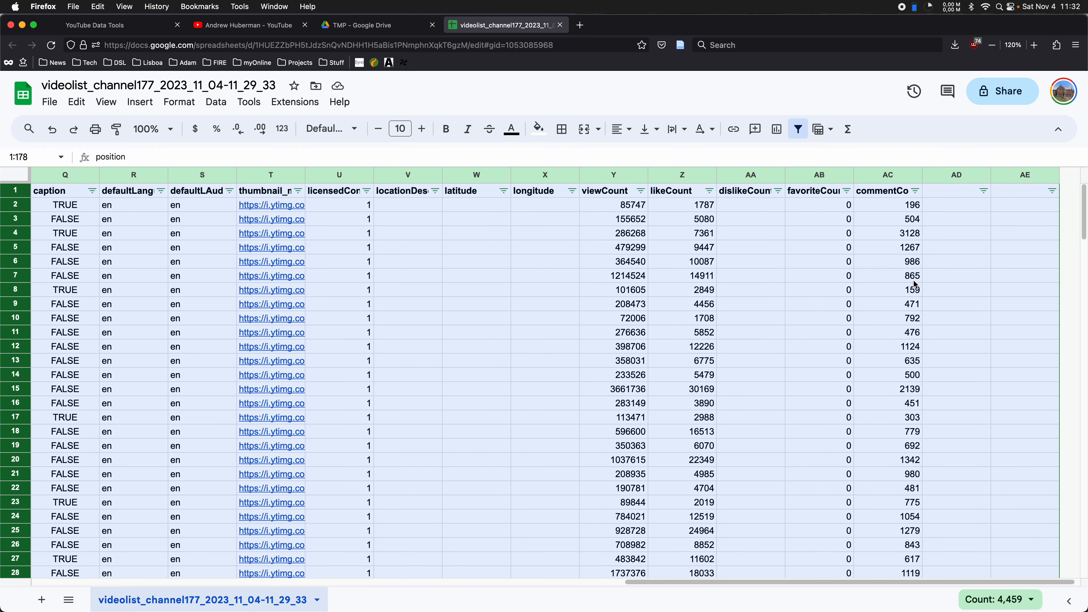
left_click(641, 193)
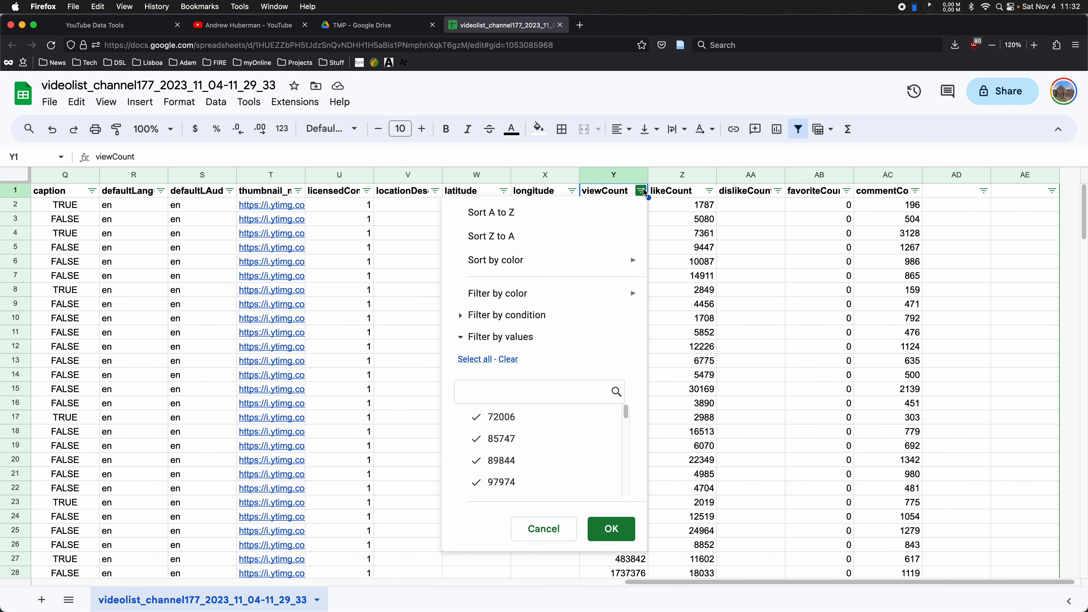
left_click(641, 193)
left_click(641, 193)
left_click(642, 194)
left_click(642, 195)
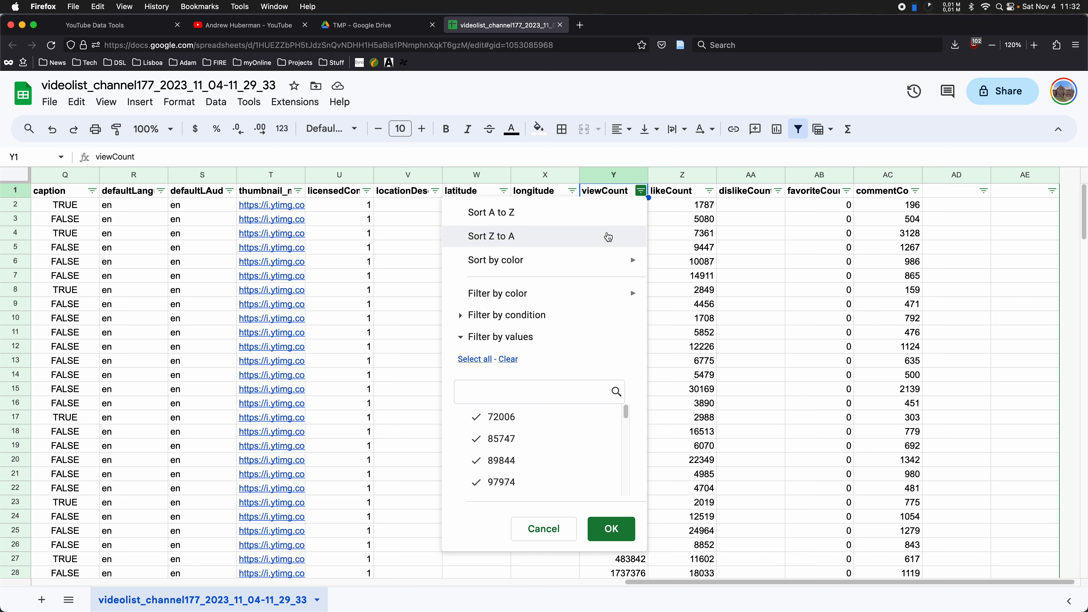
left_click(611, 236)
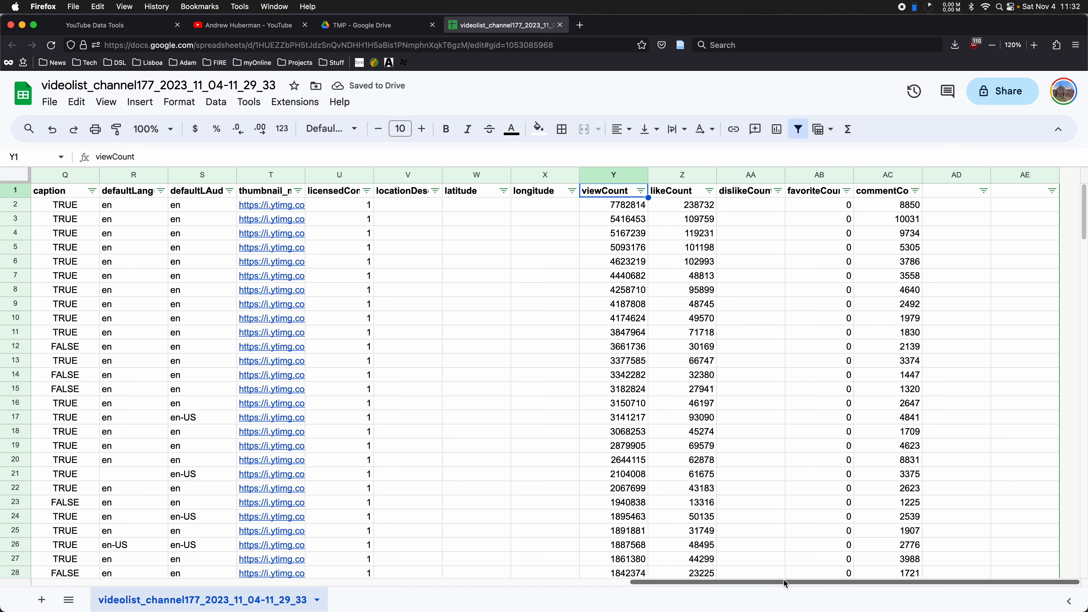
mouse_move(785, 584)
left_mouse_down()
mouse_move(670, 587)
mouse_move(767, 586)
left_mouse_up()
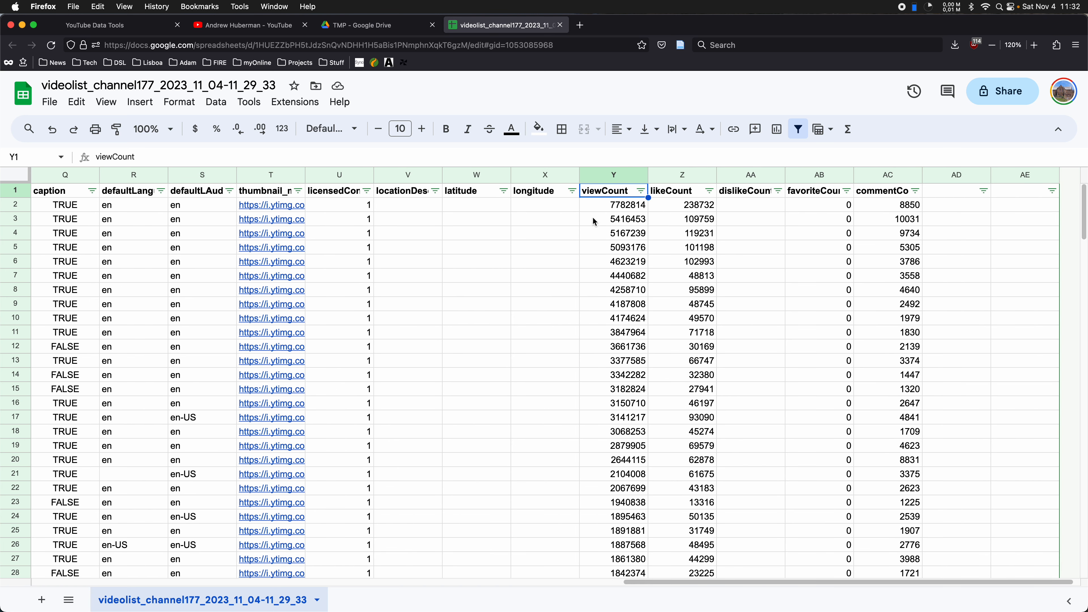
left_click(614, 204)
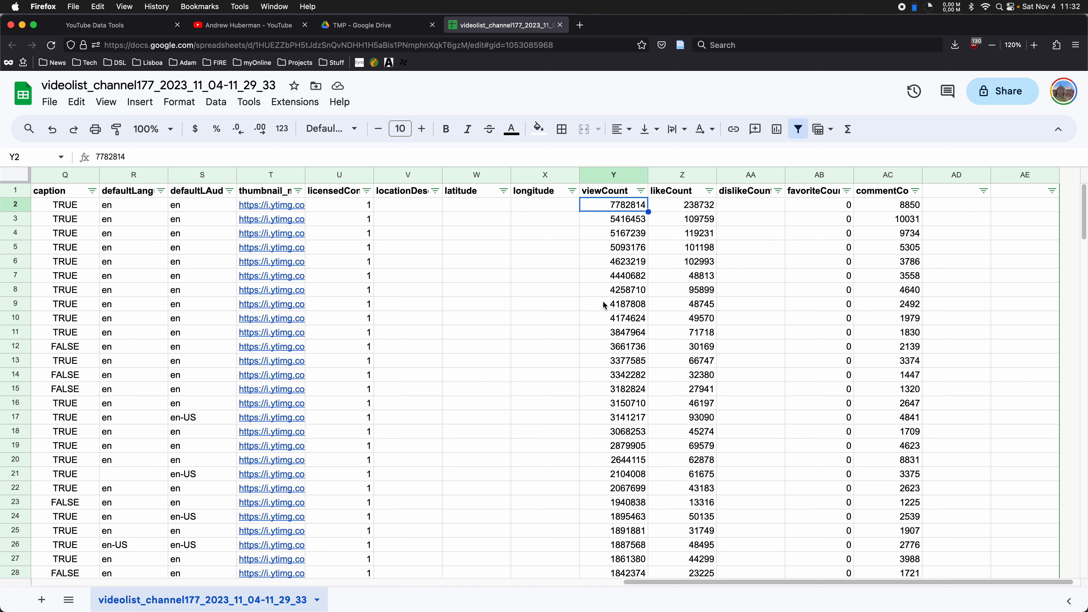
left_click_drag(801, 584, 830, 592)
left_click(884, 221)
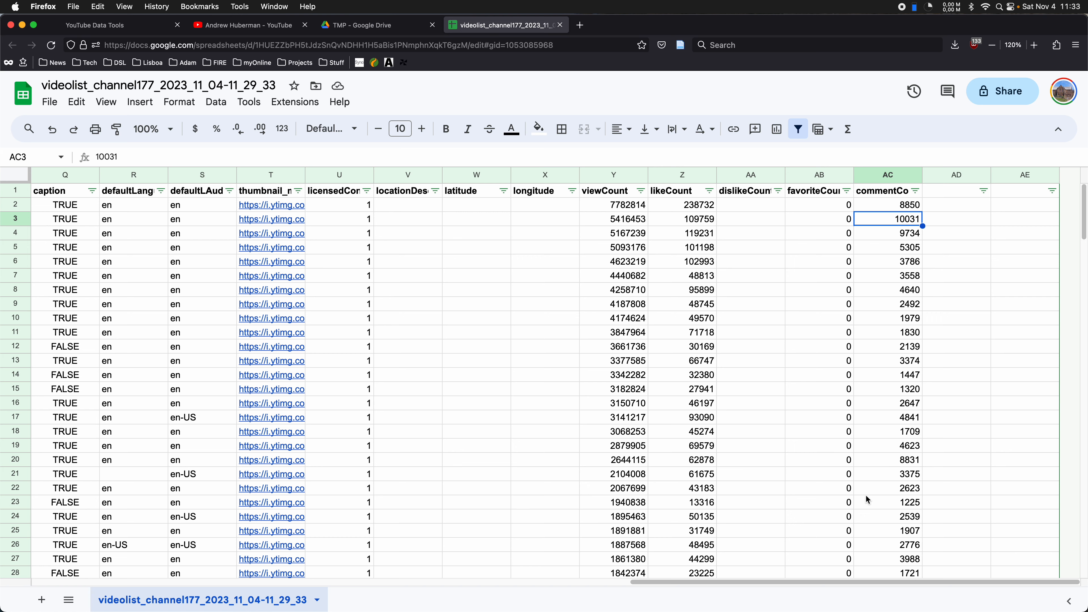
Widen the videoTitle column to make the titles readable and read the titles in the first two data rows
left_click_drag(874, 582, 291, 586)
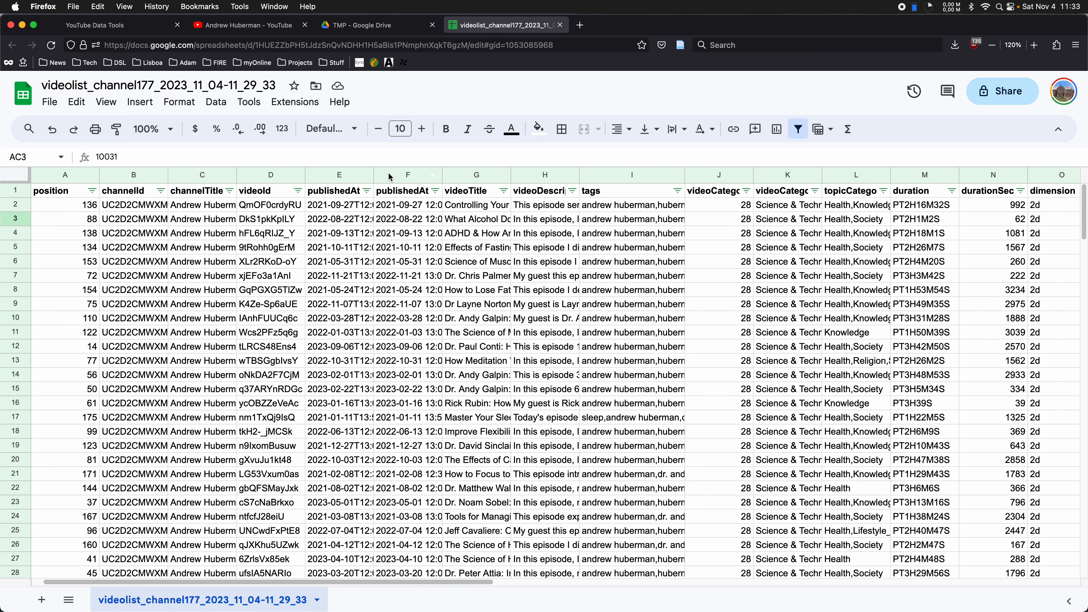
left_click_drag(511, 179, 682, 179)
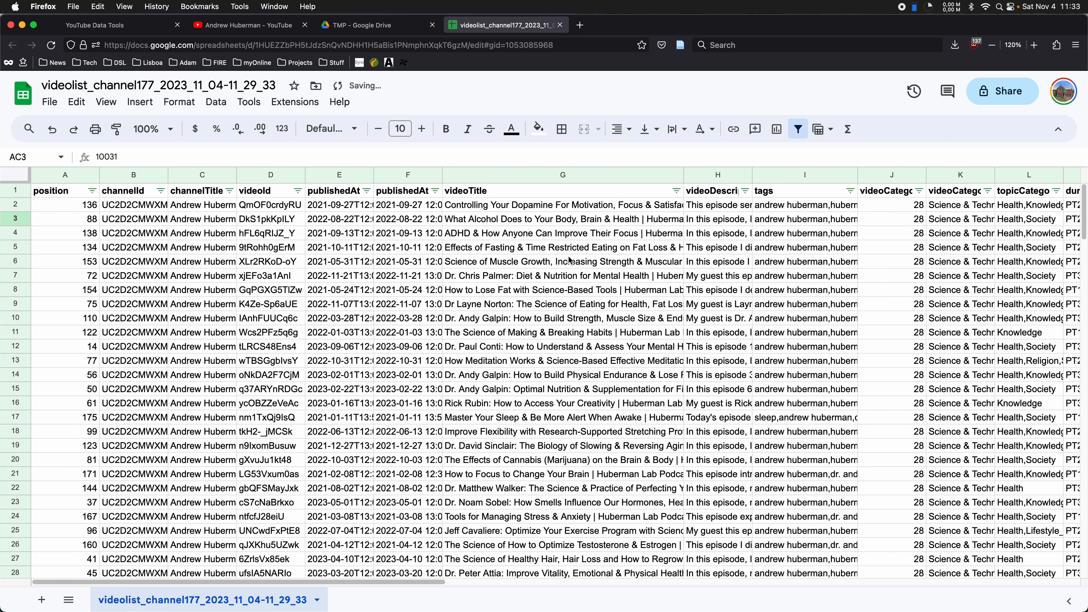
left_click(571, 210)
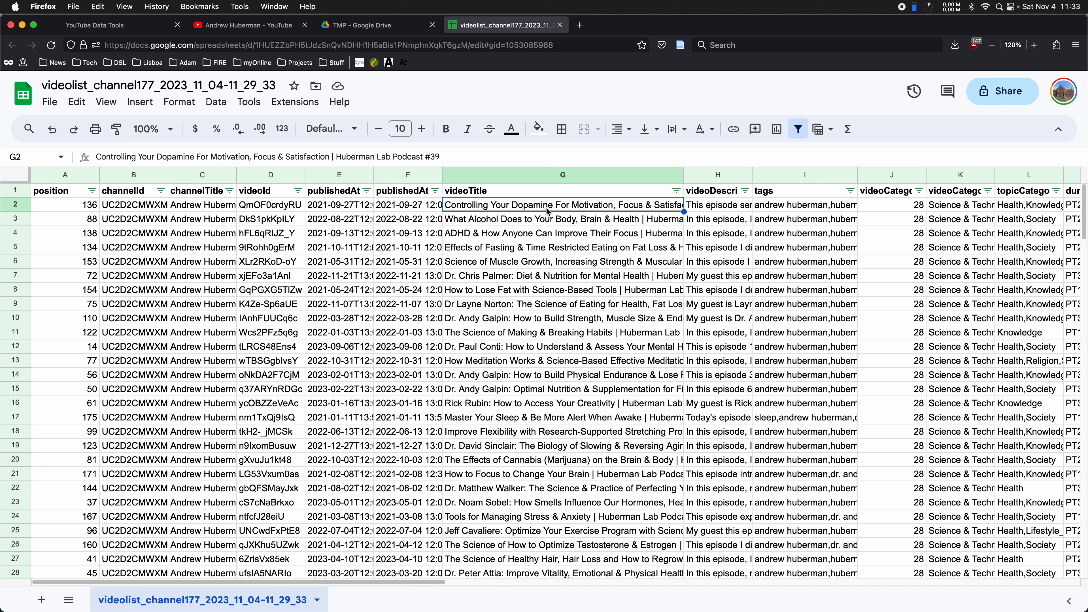
left_click(551, 223)
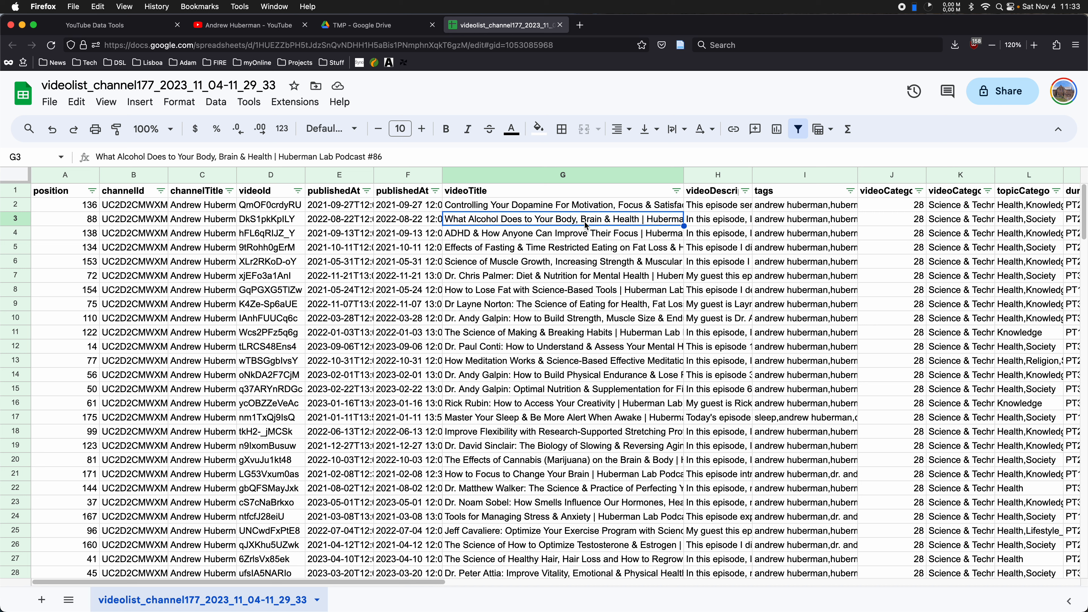
Filter the videoTitle column by condition to show only rows whose text contains "dopamine"
left_click_drag(423, 583, 509, 597)
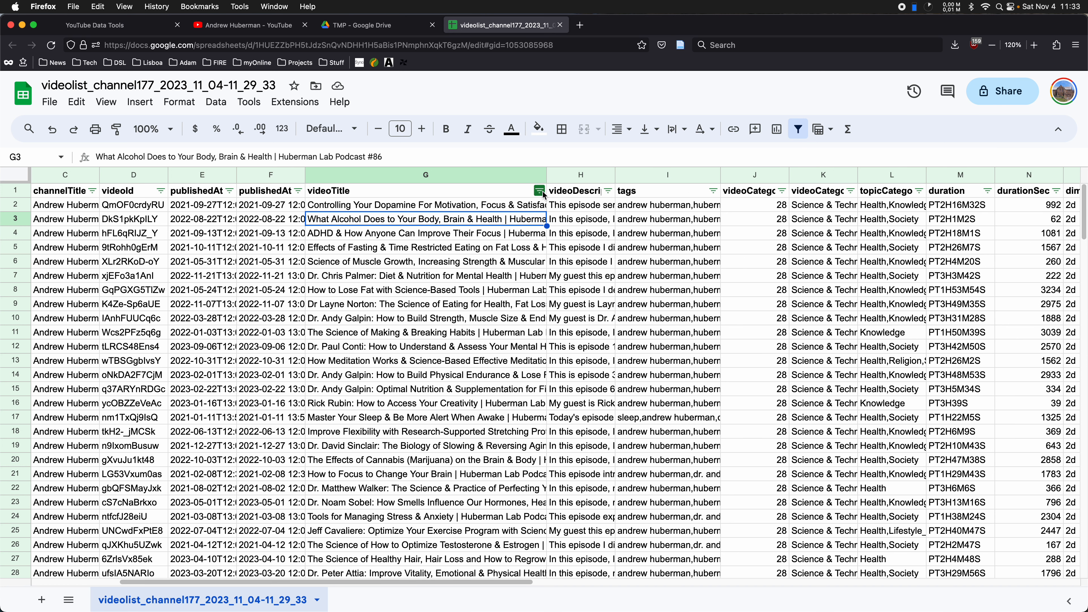
left_click(441, 207)
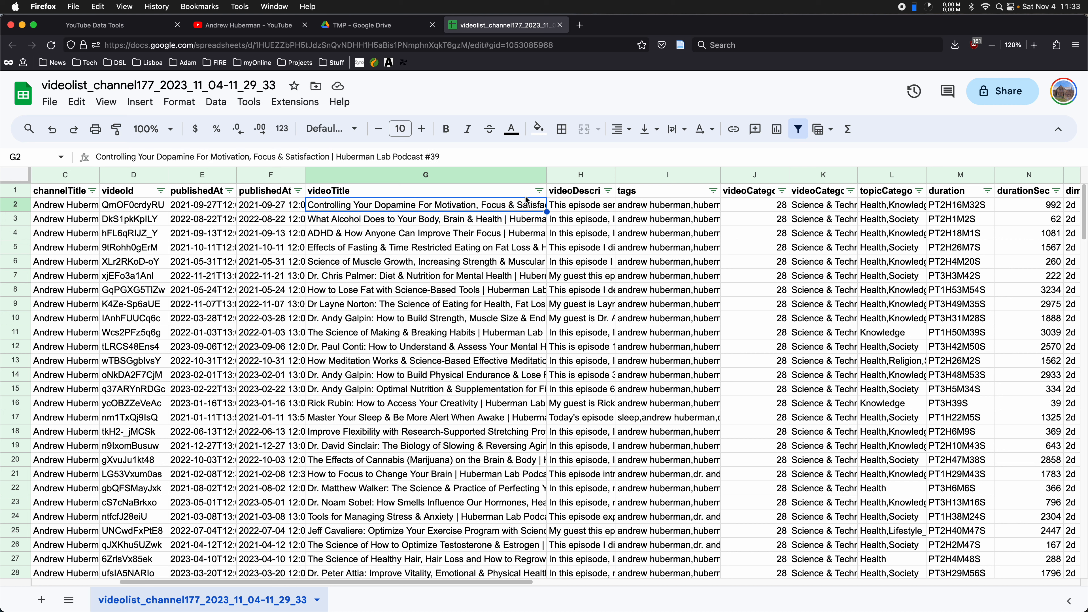
left_click(539, 191)
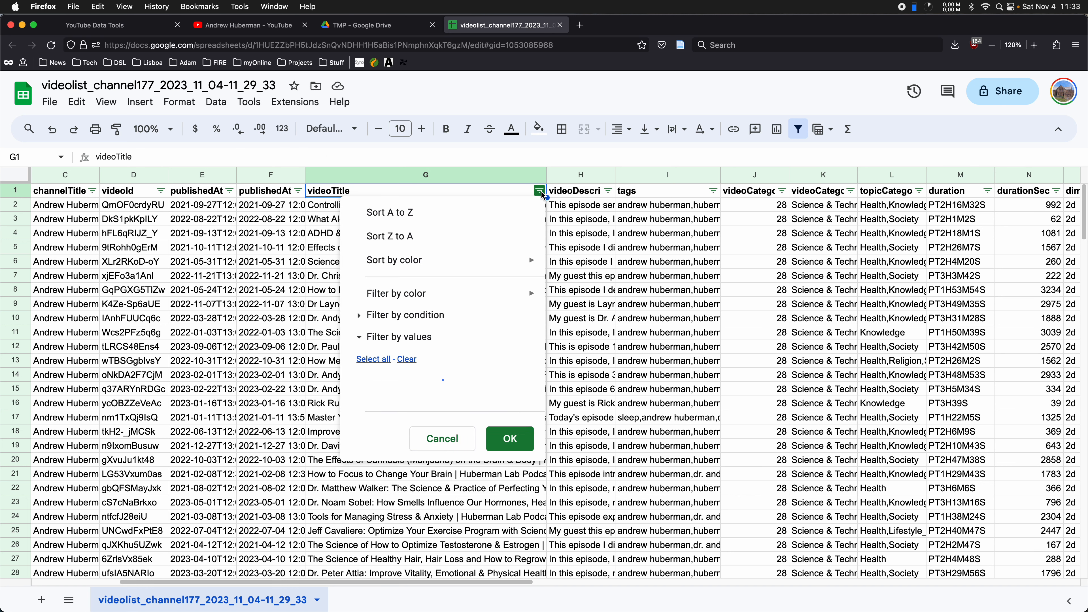
left_click(433, 316)
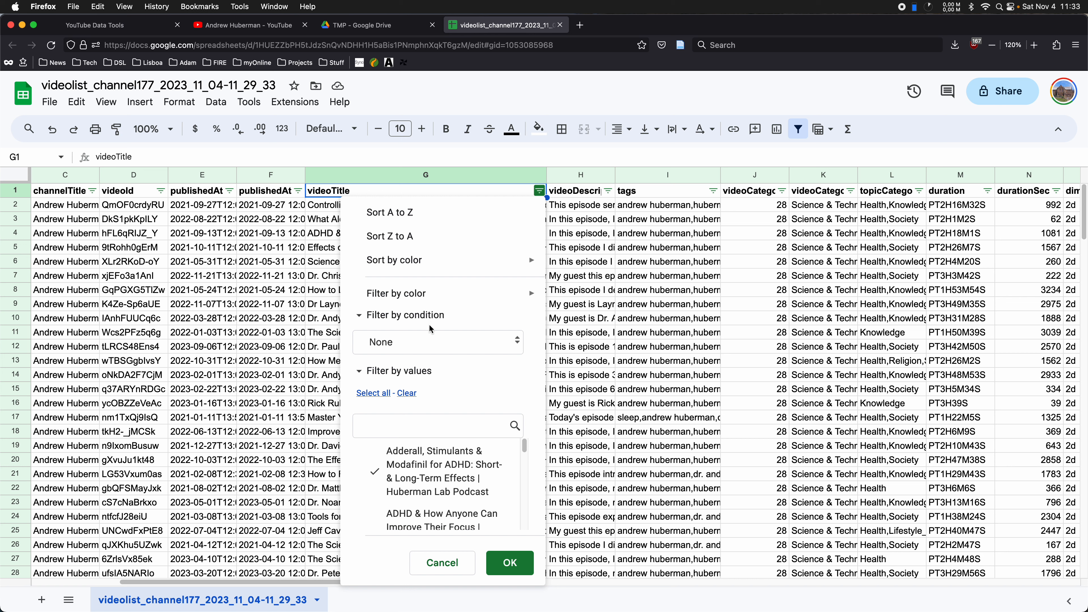
left_click(427, 347)
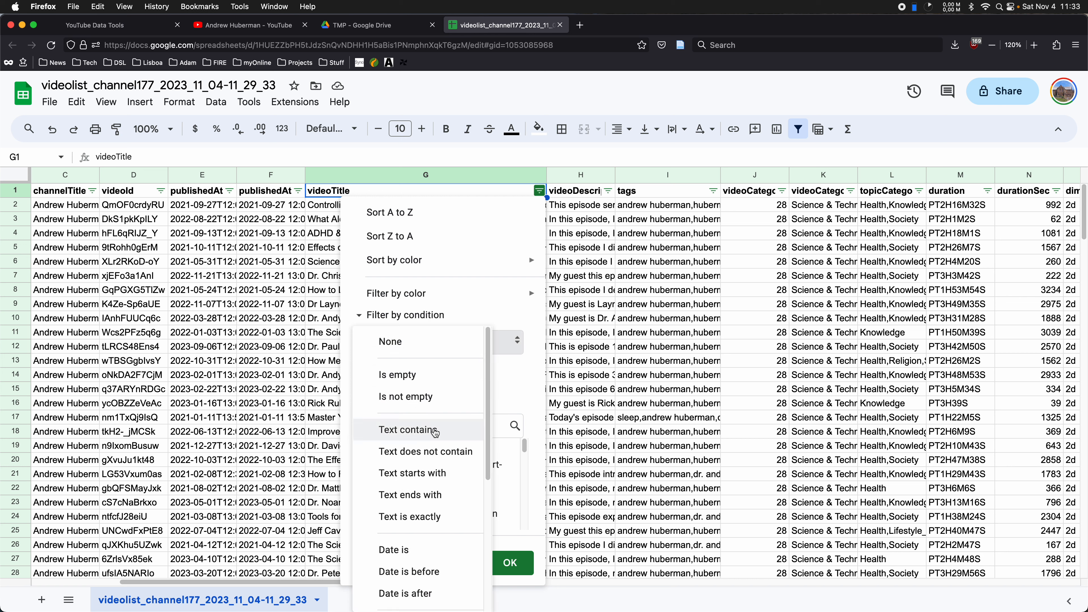
left_click(432, 429)
left_click(432, 373)
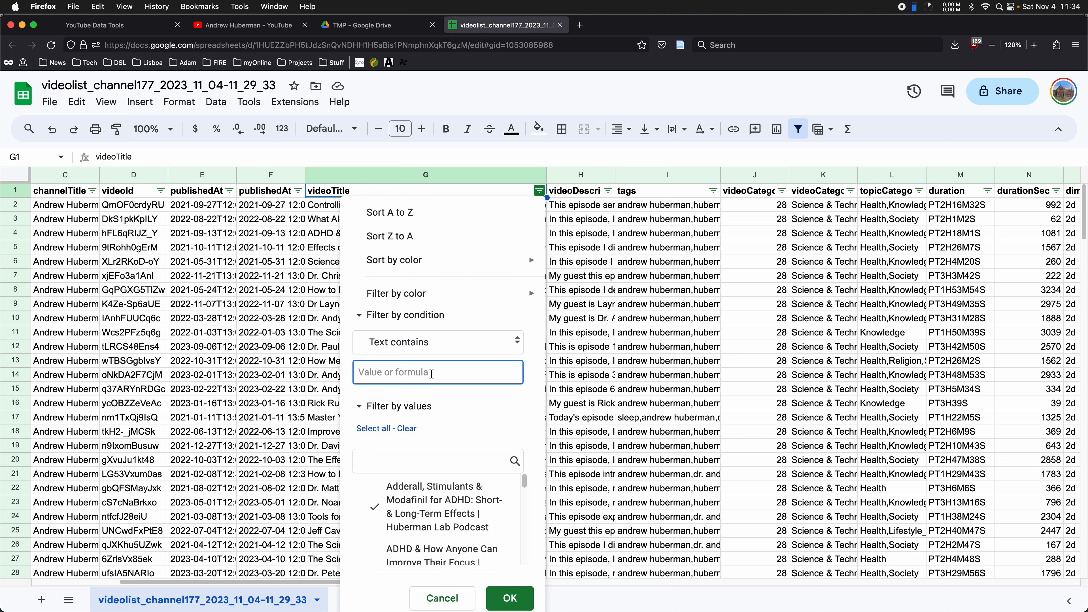
type("dopamine")
left_click(510, 598)
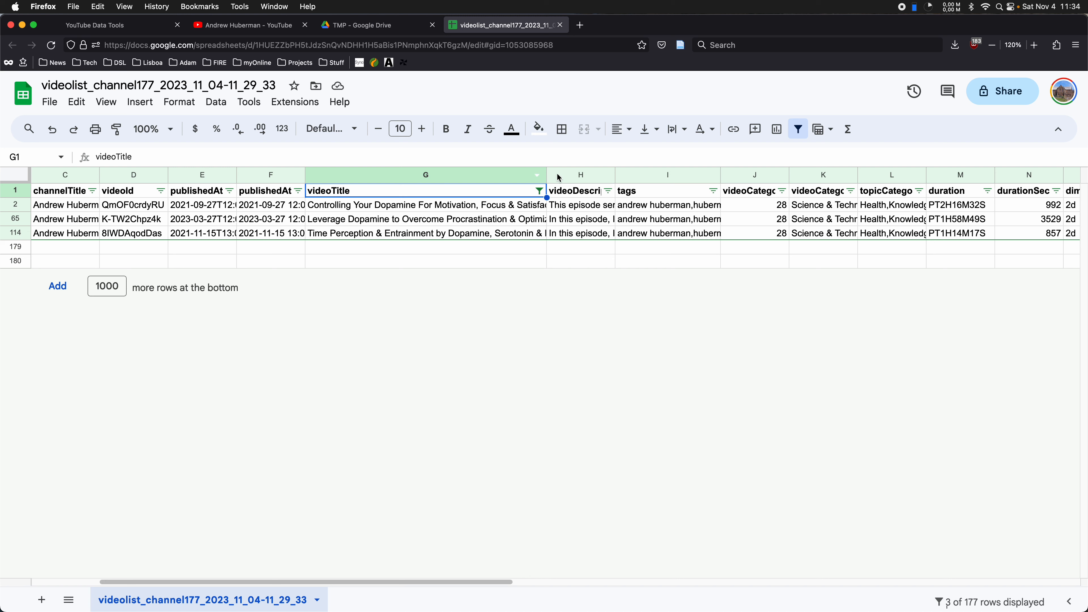
Clear the "dopamine" text condition from the videoTitle filter by setting the condition to None
left_click(541, 192)
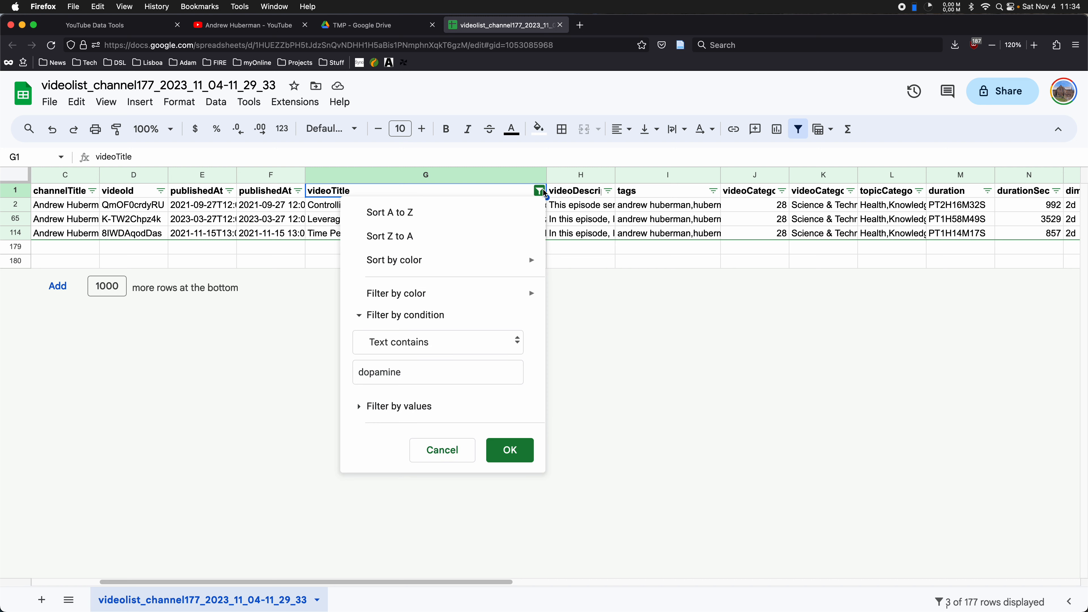
left_click(496, 343)
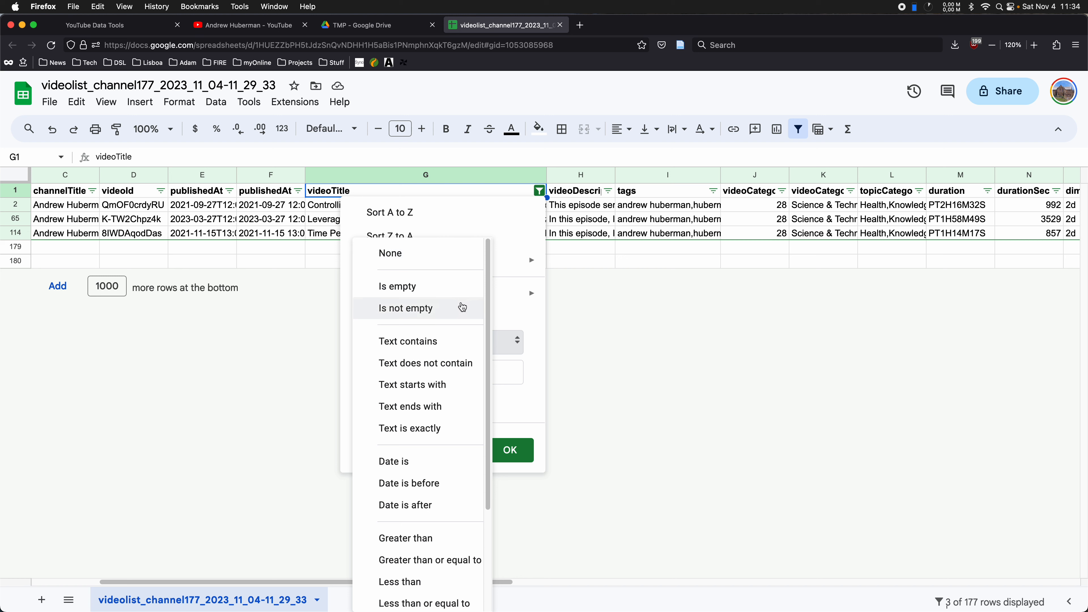
left_click(431, 265)
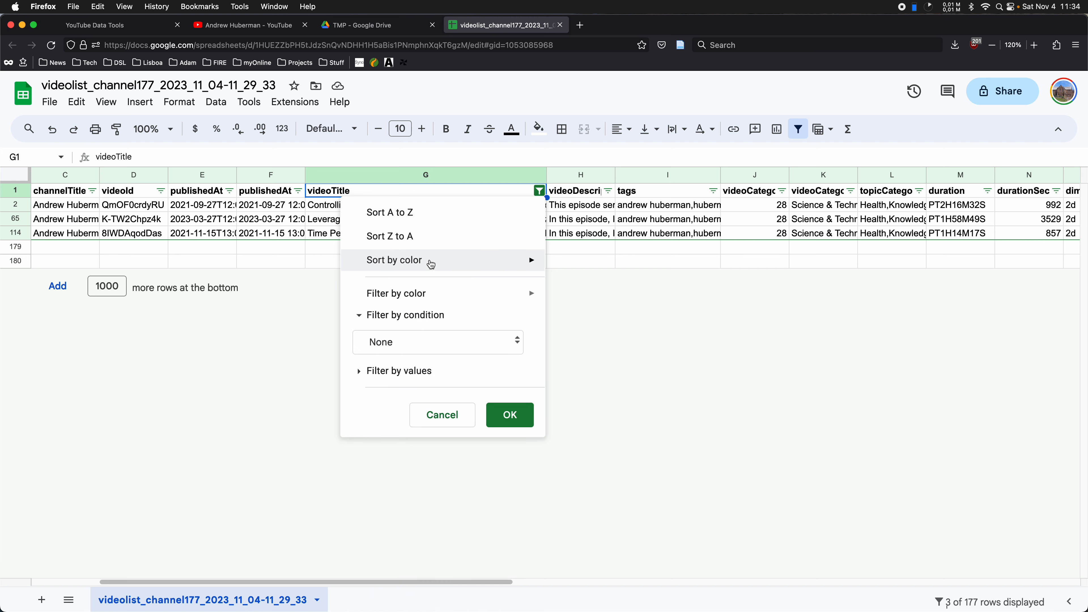
left_click(505, 415)
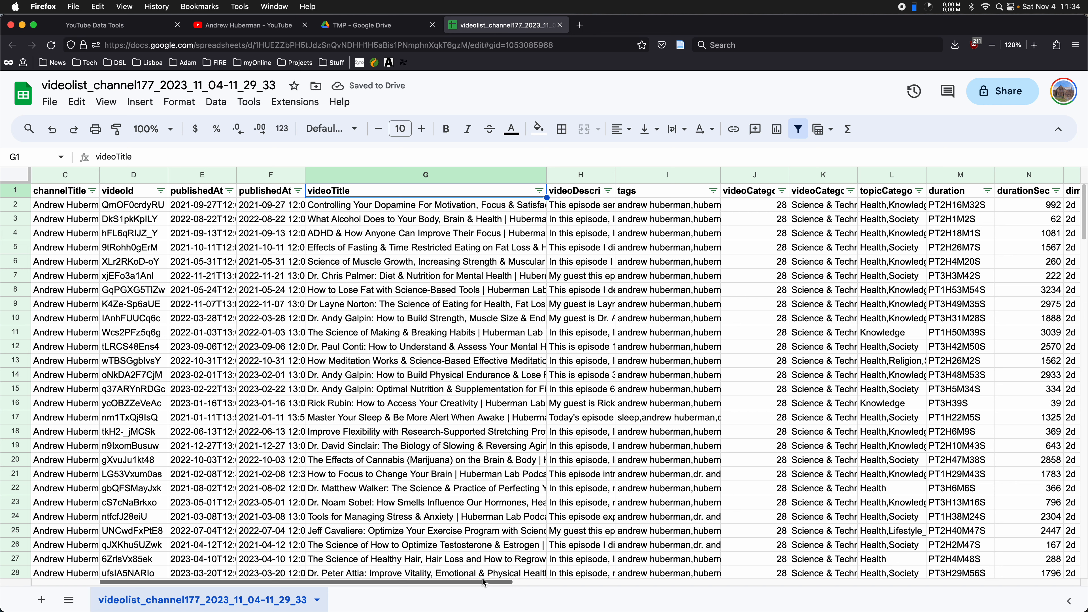
Widen the publishedAt and publishedAtSQL columns so their headers and date values are easier to read
left_click_drag(480, 584, 584, 594)
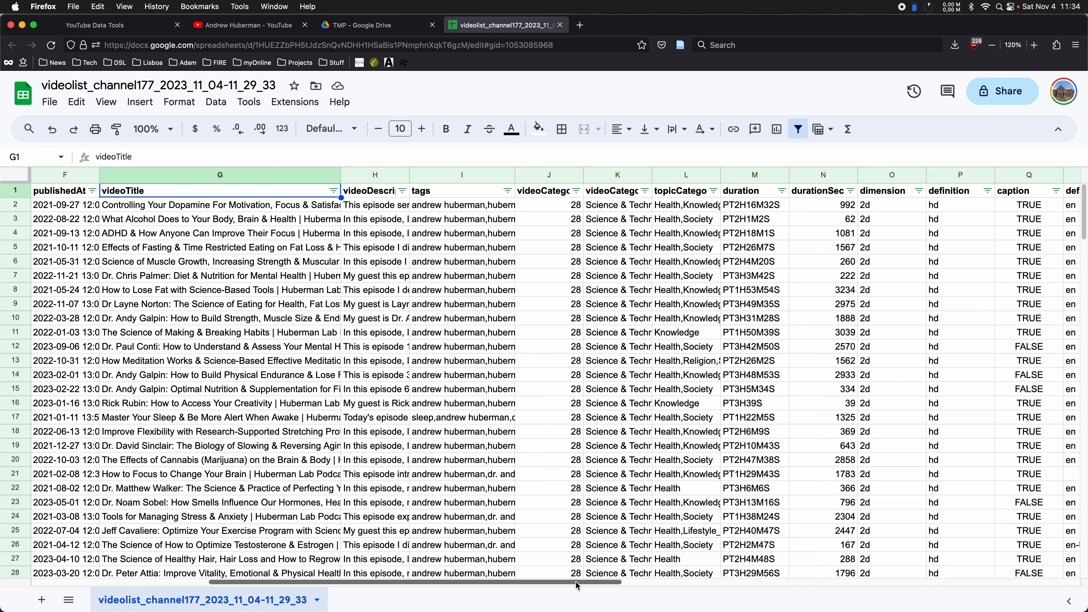
left_click_drag(575, 581, 420, 590)
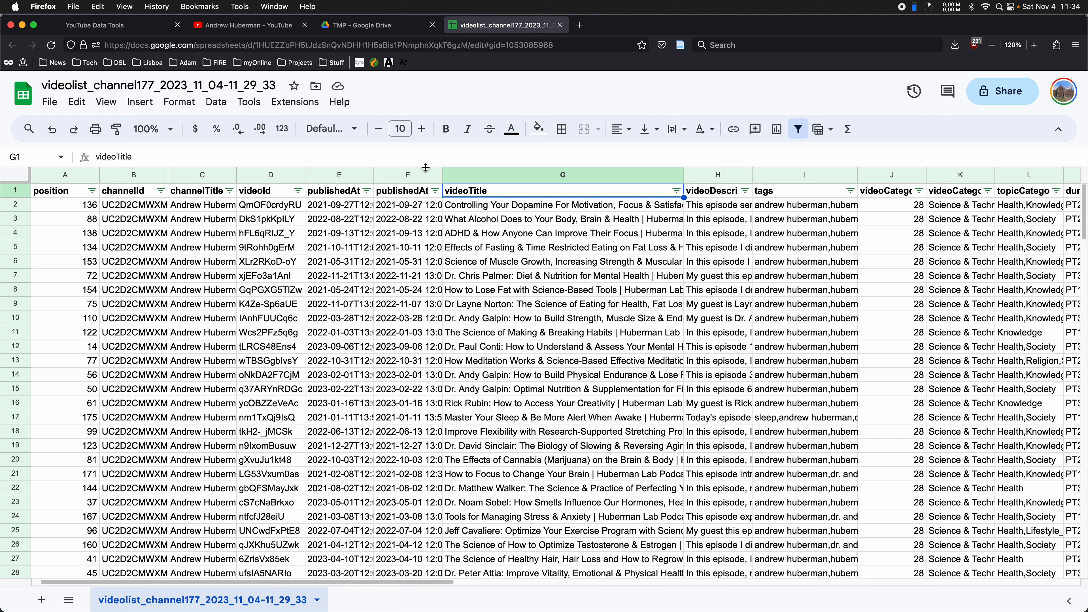
left_click(352, 192)
left_click(400, 192)
left_click(348, 193)
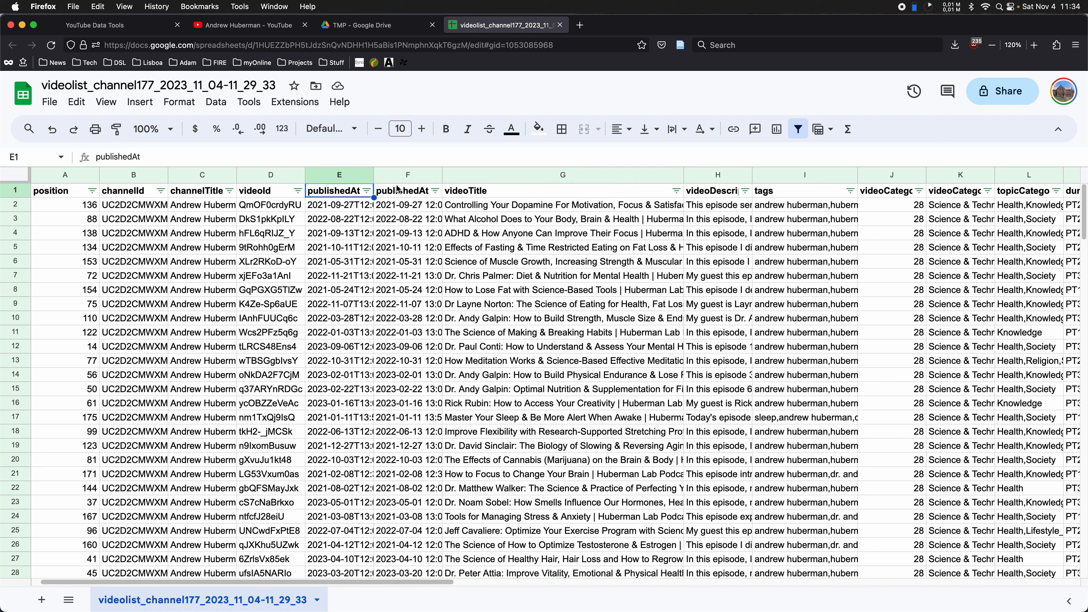
left_click(398, 190)
left_click_drag(374, 174, 392, 174)
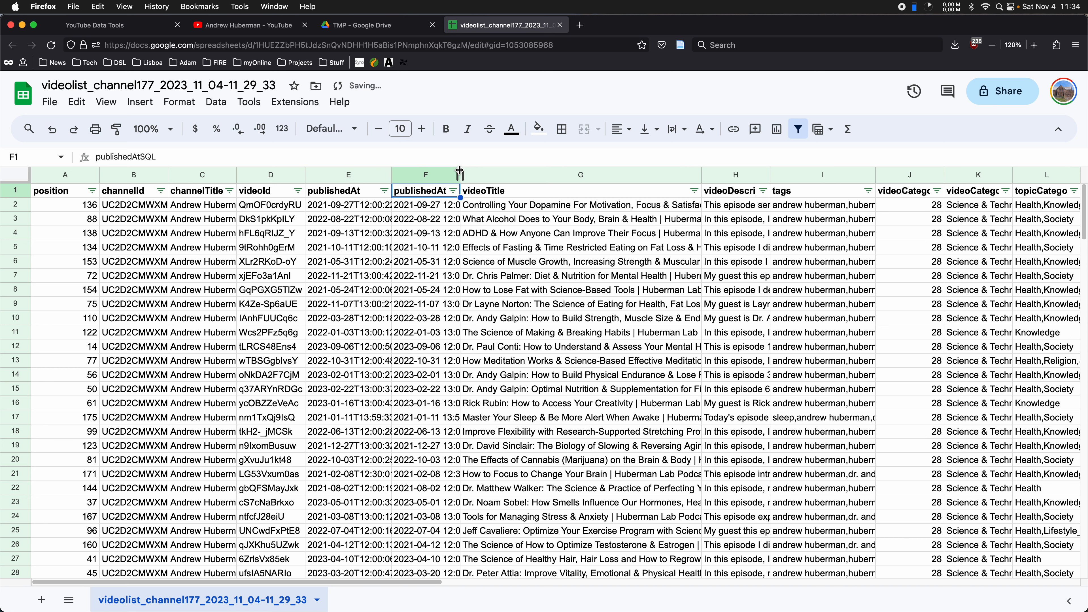
left_click_drag(459, 171, 506, 174)
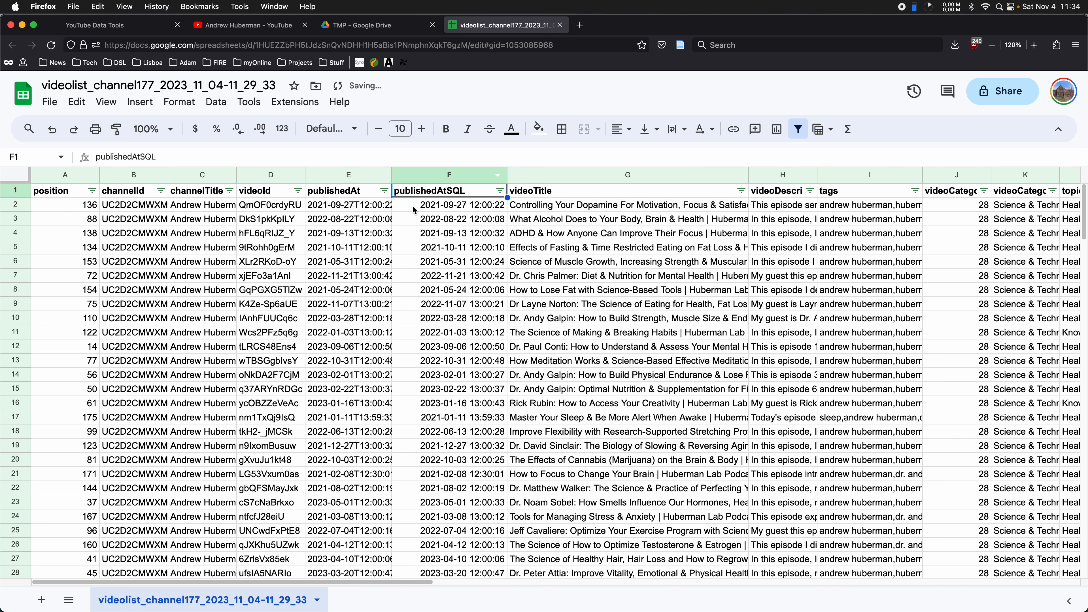
Widen the publishedAt column to fit its full timestamps and compare their date format with the publishedAtSQL column
left_click(346, 194)
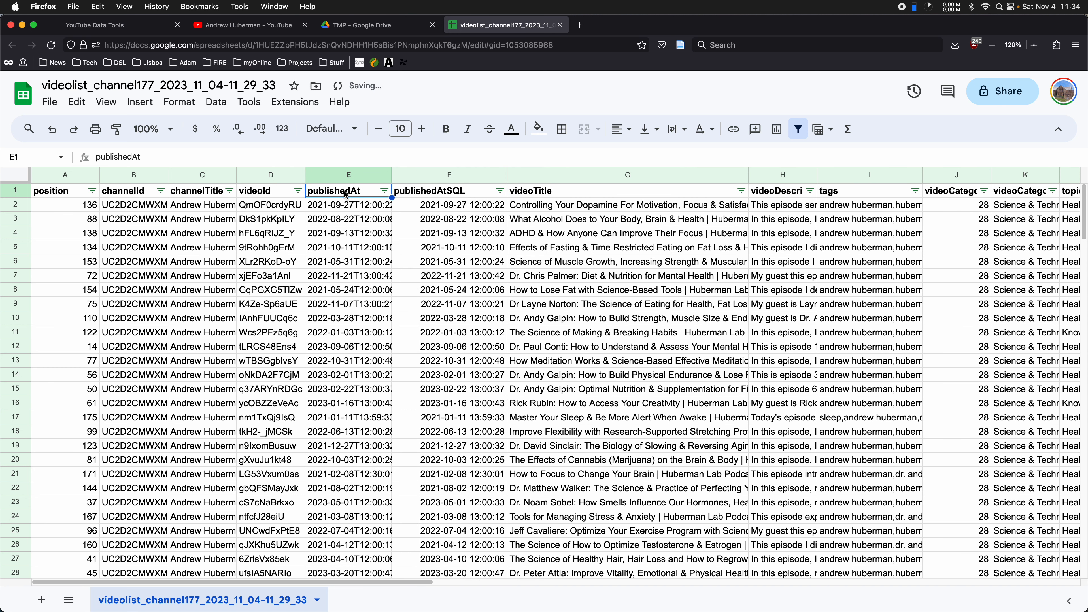
left_click(418, 194)
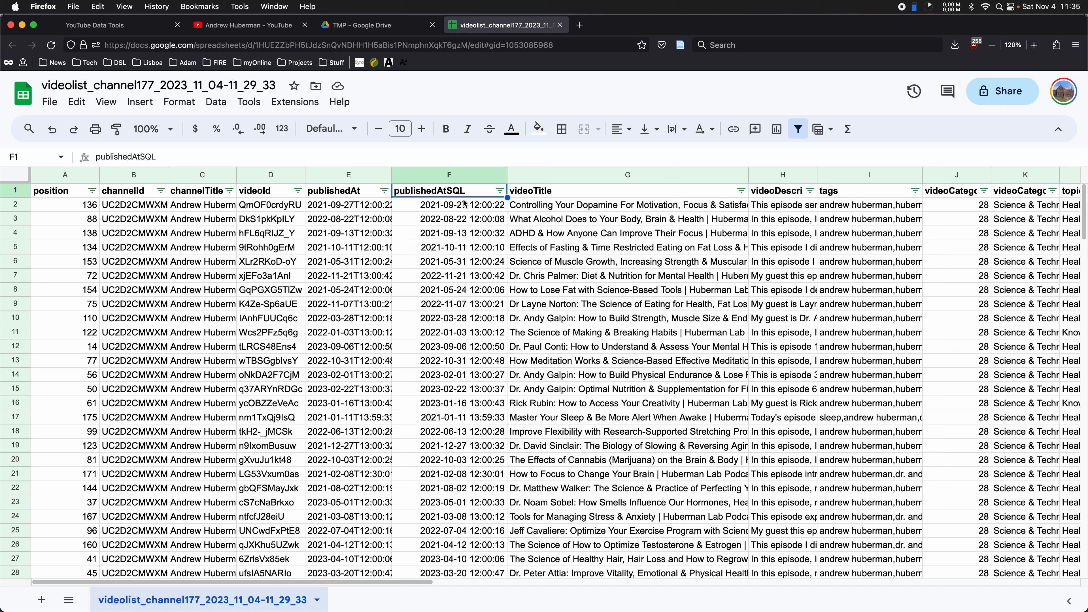
left_click(363, 206)
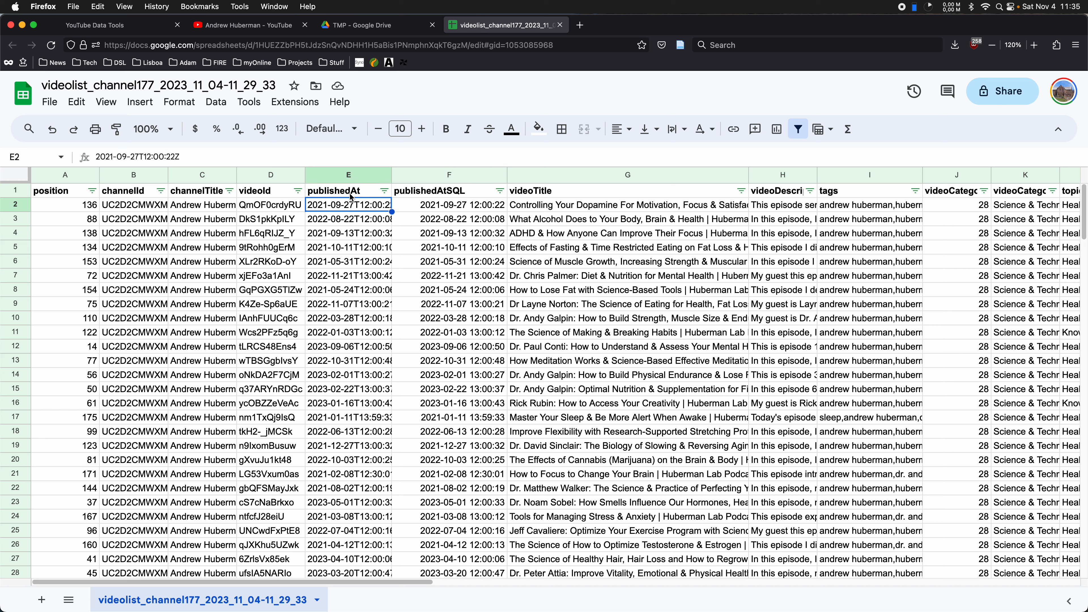
left_click_drag(392, 175, 408, 176)
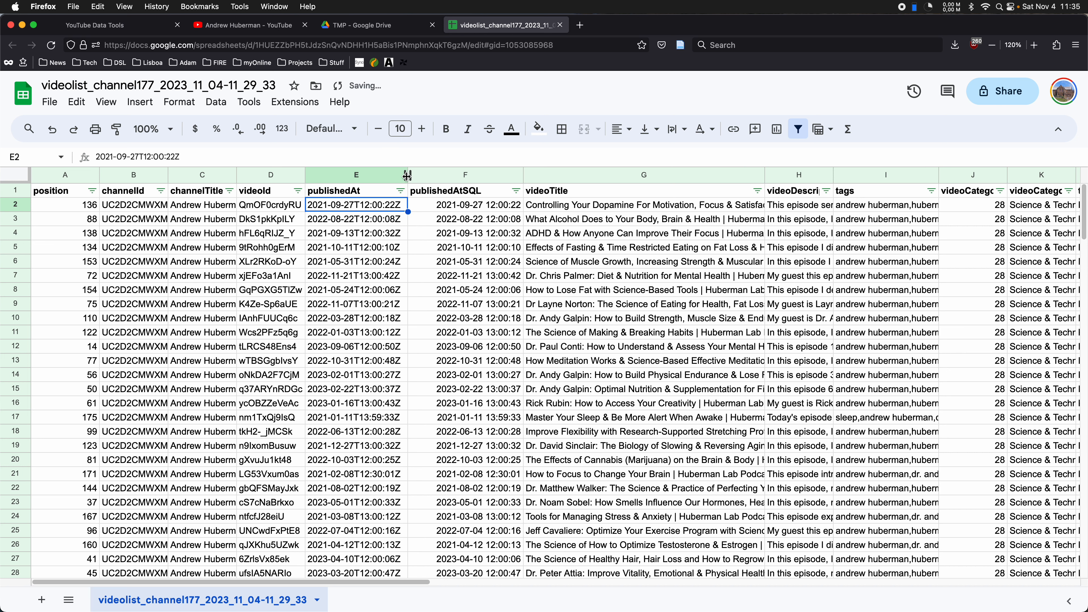
left_click(465, 220)
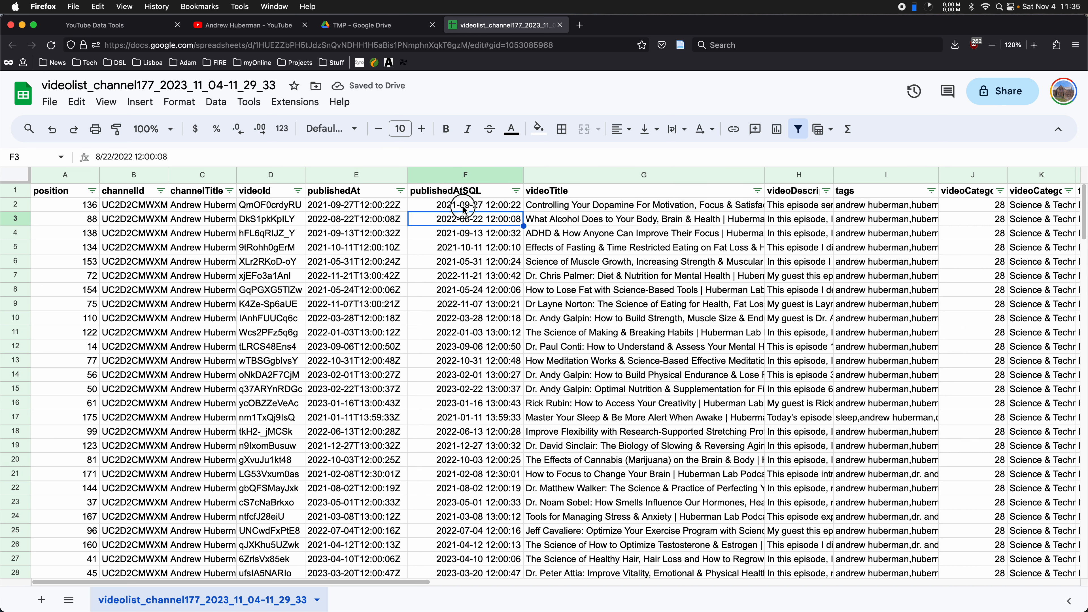
left_click(464, 209)
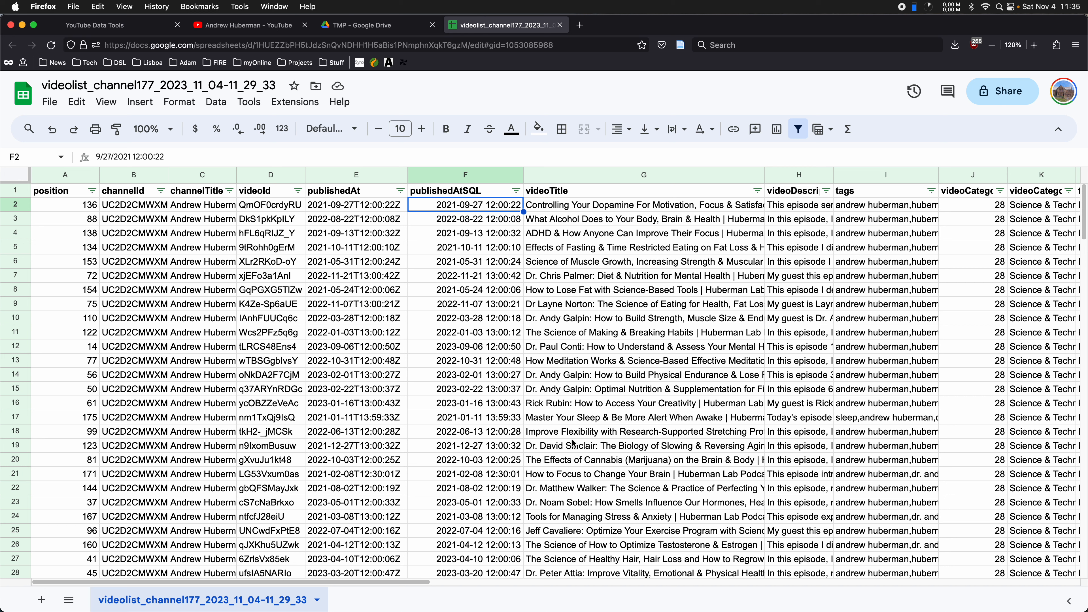
Try selecting the non-adjacent publishedAtSQL, videoDescription and videoCategoryId columns together, and clear the selection
left_click(481, 172)
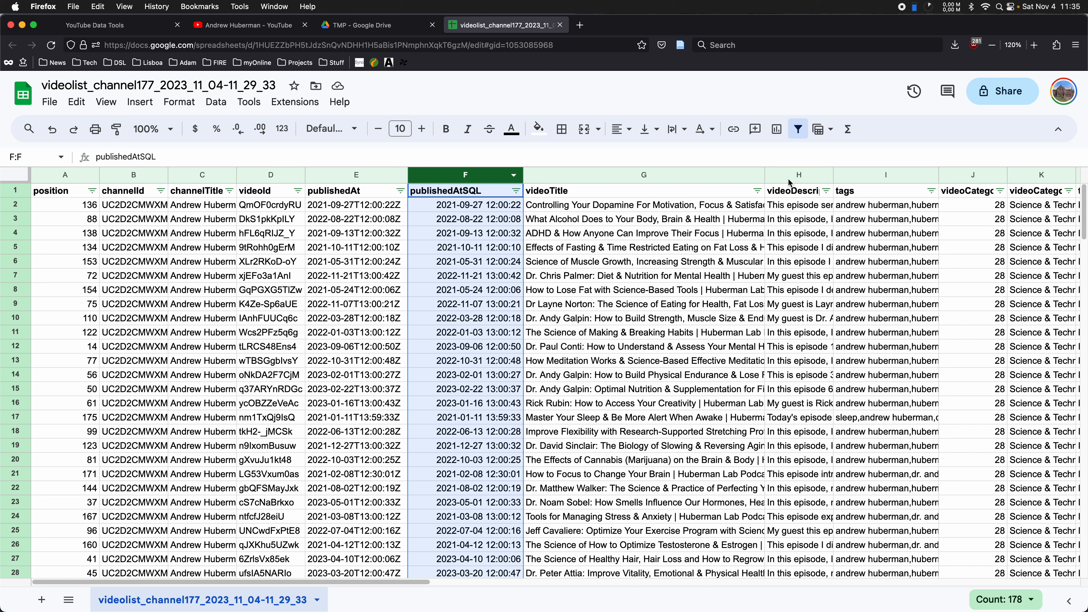
left_click(660, 176)
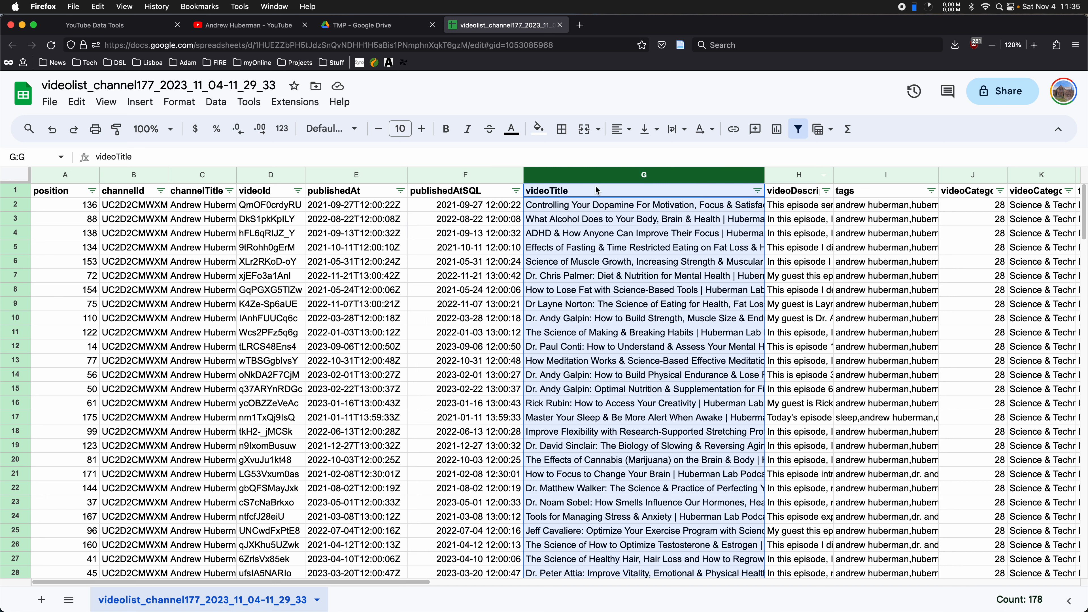
left_click(468, 176)
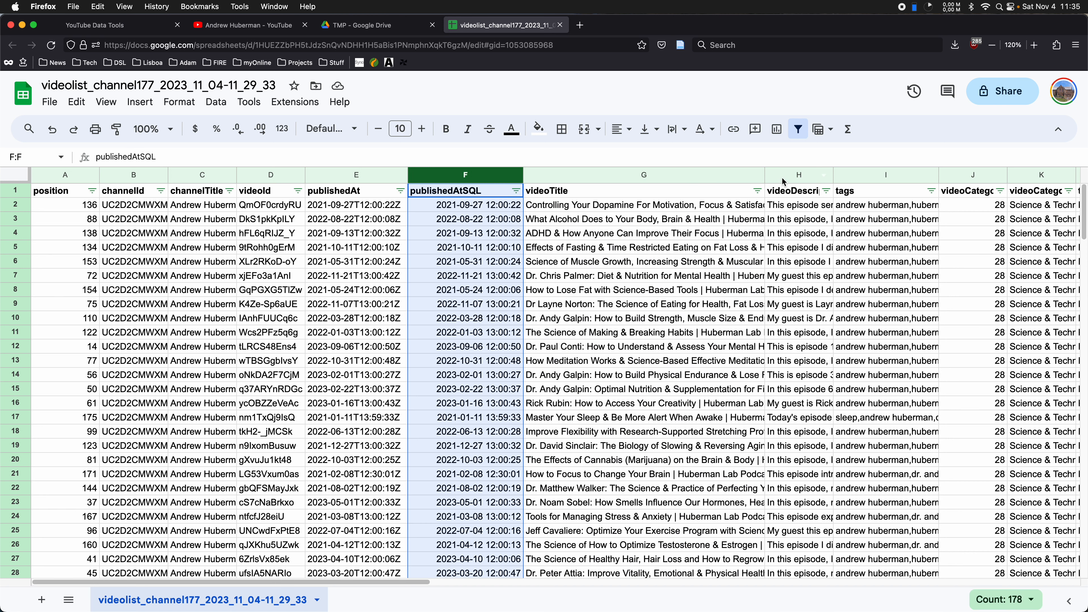
left_click(792, 174, "super")
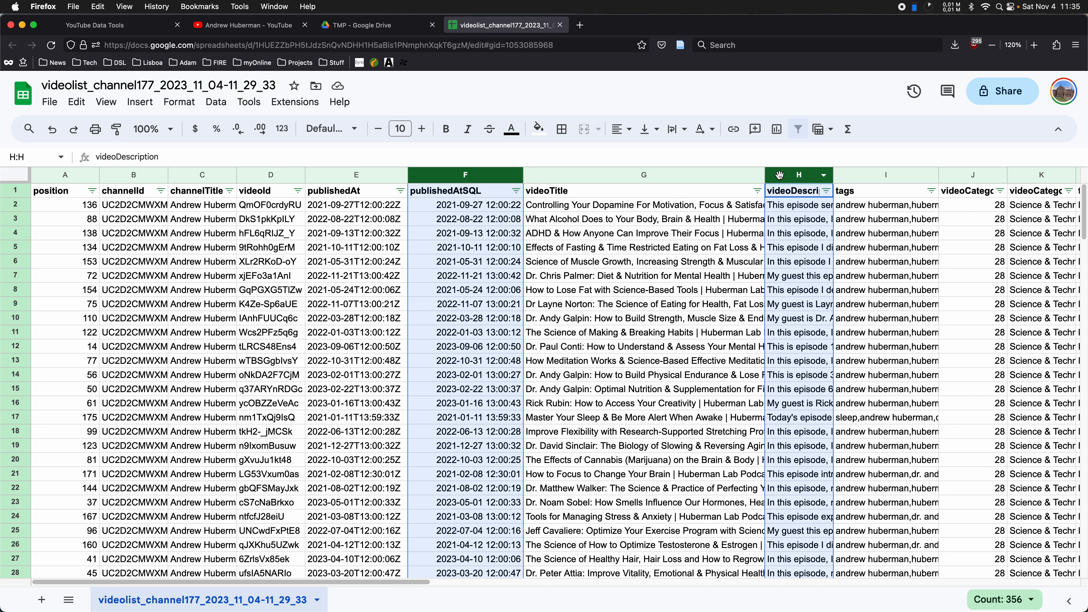
left_click(992, 179, "super")
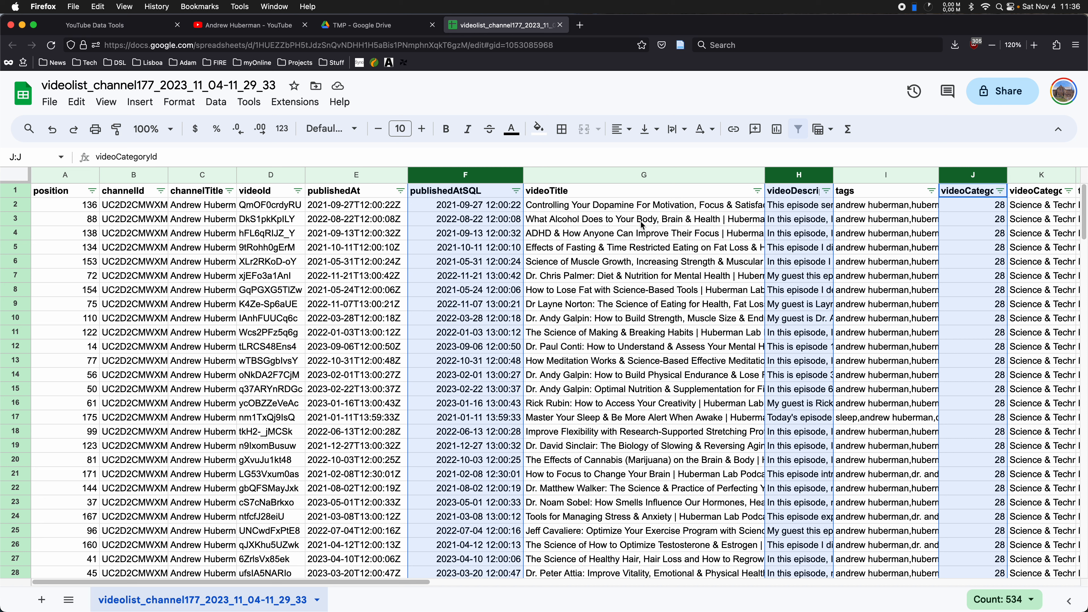
left_click(600, 221)
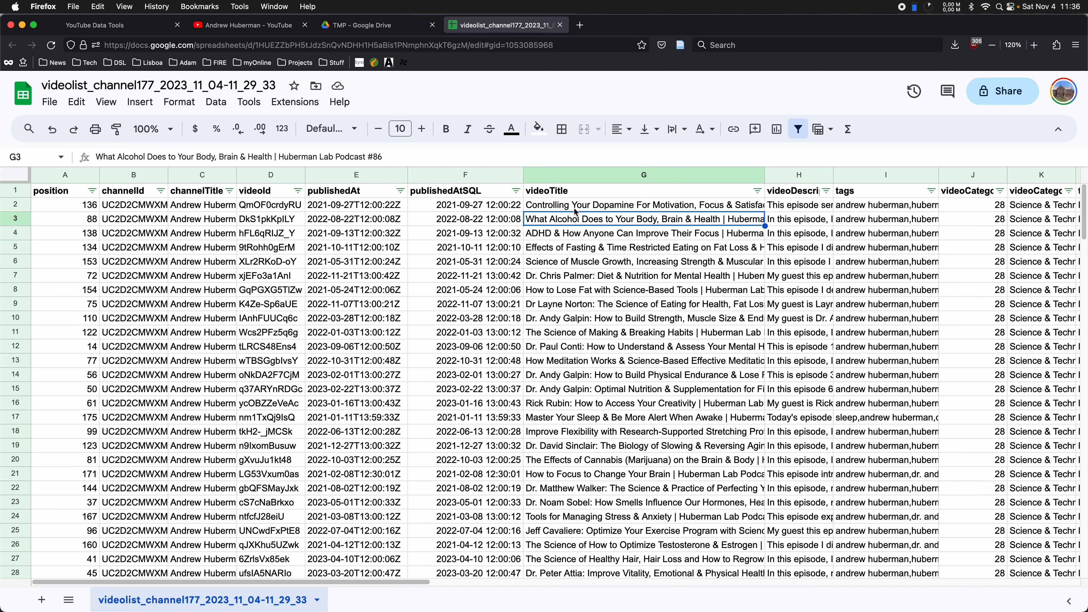
Try charting the publishedAtSQL and viewCount columns together, and delete the inserted chart
left_click(481, 176)
left_click_drag(408, 585, 967, 571)
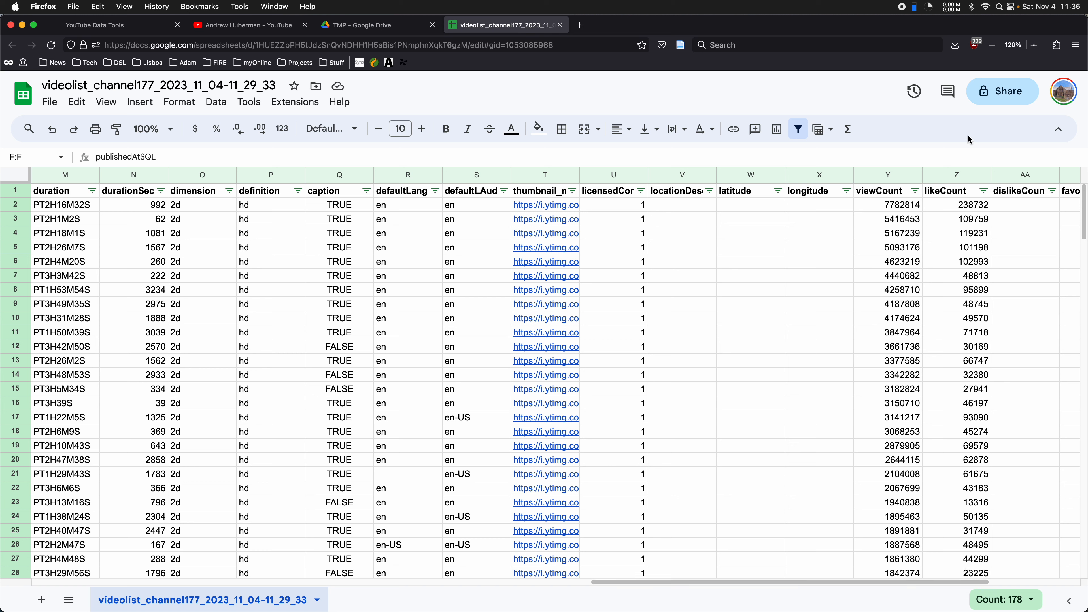
left_click(896, 175)
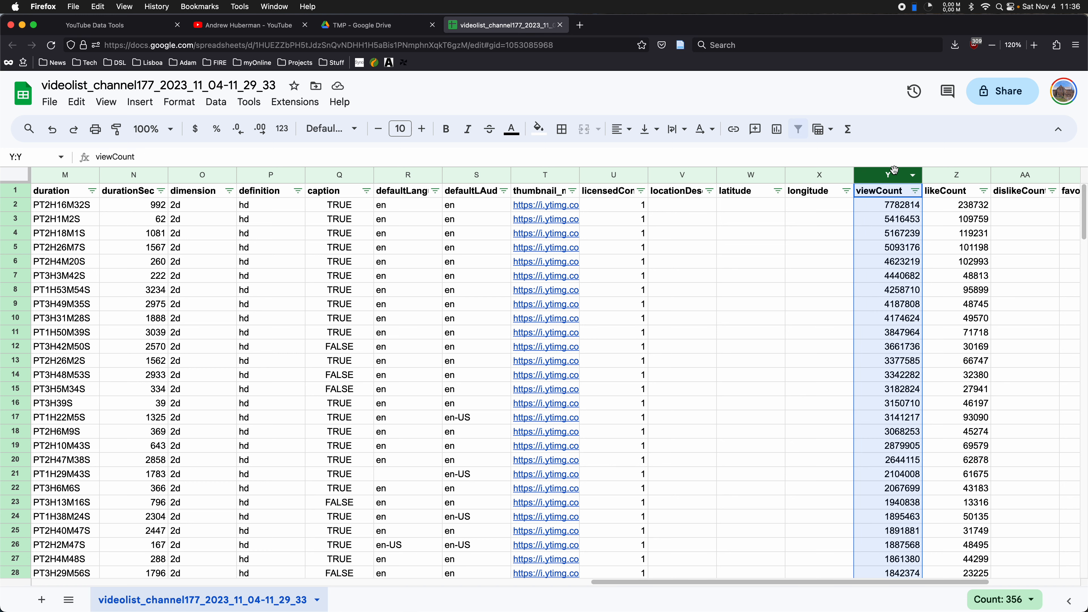
left_click(150, 111)
left_click(191, 220)
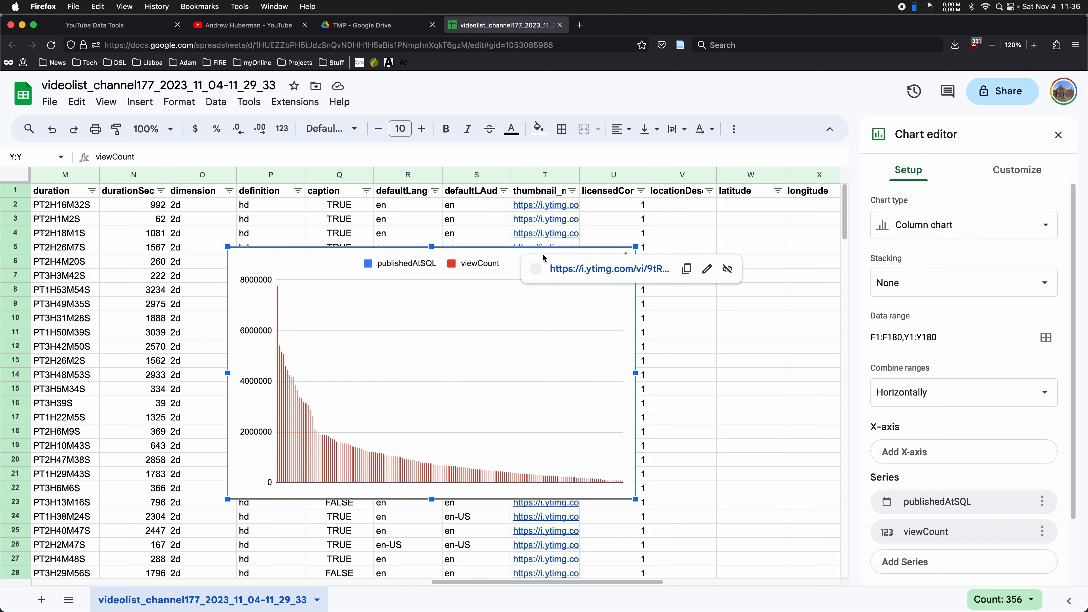
key("Delete")
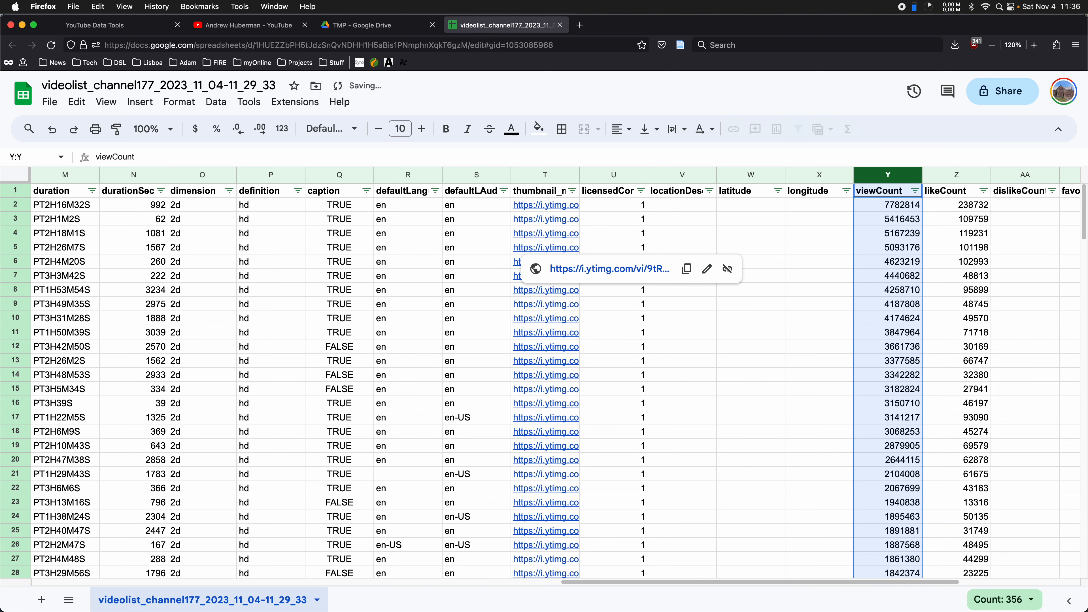
Sort the video rows by publishedAtSQL from A to Z
left_click_drag(614, 586, 167, 601)
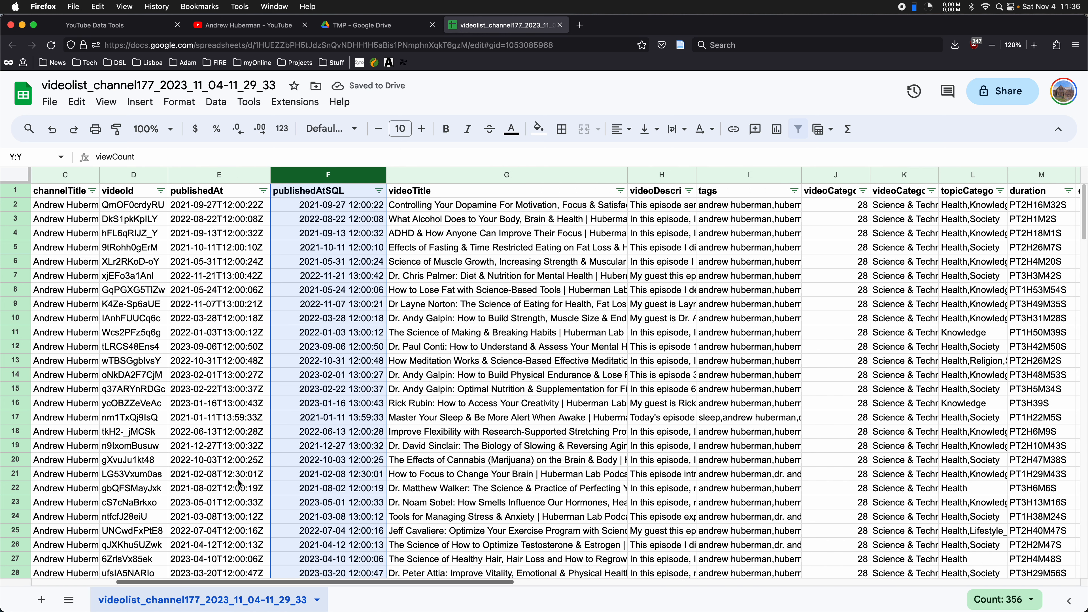
left_click(379, 192)
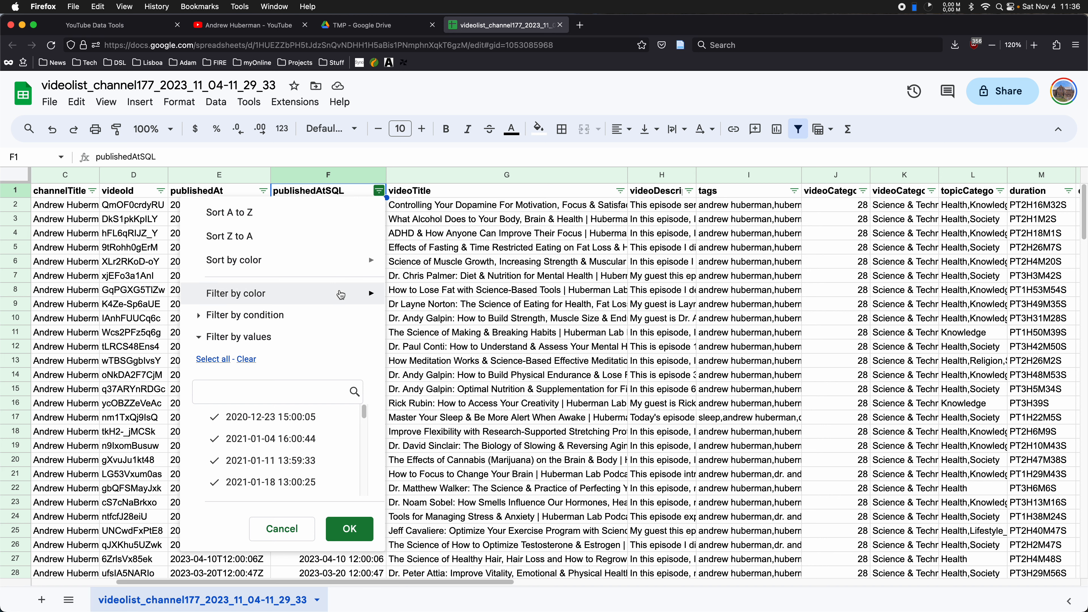
left_click(316, 213)
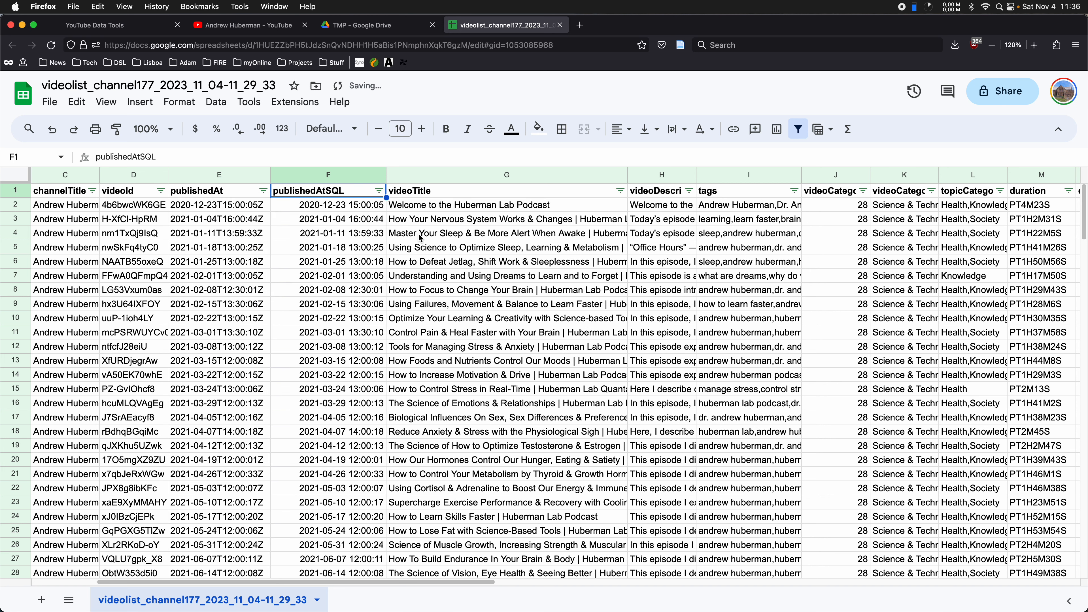
Select the publishedAtSQL and viewCount columns together and insert a line chart of viewCount against publishedAtSQL
left_click(326, 174)
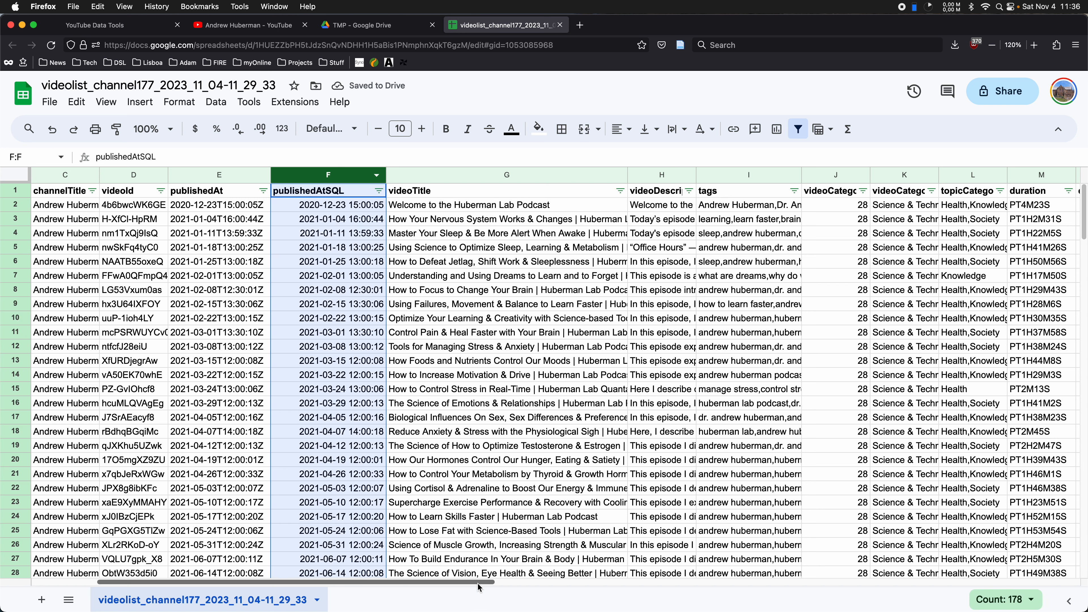
left_click_drag(526, 582, 965, 575)
left_click(891, 175)
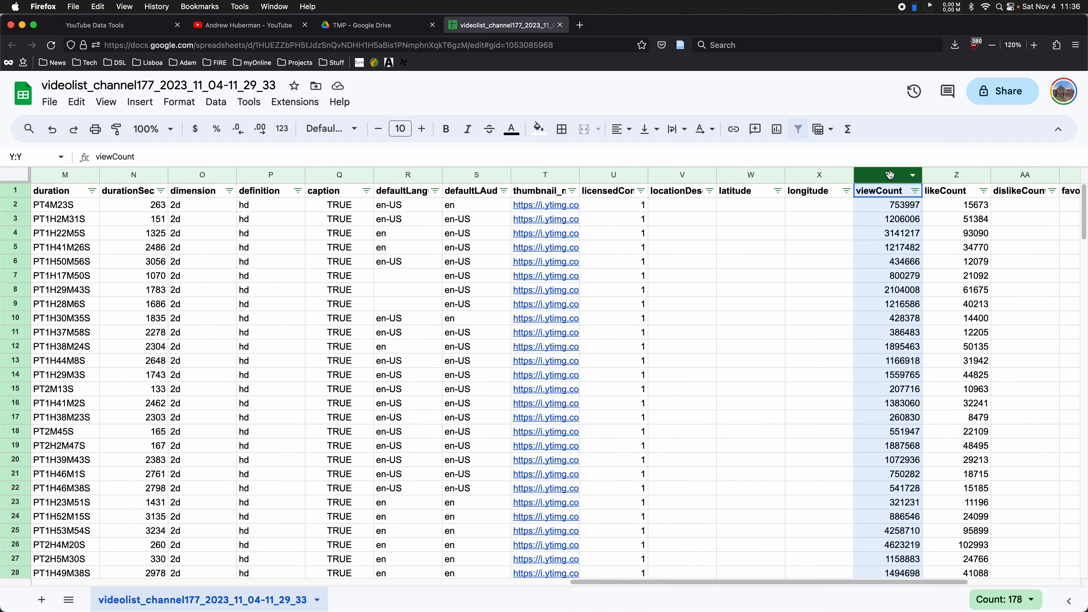
left_click_drag(903, 577, 537, 602)
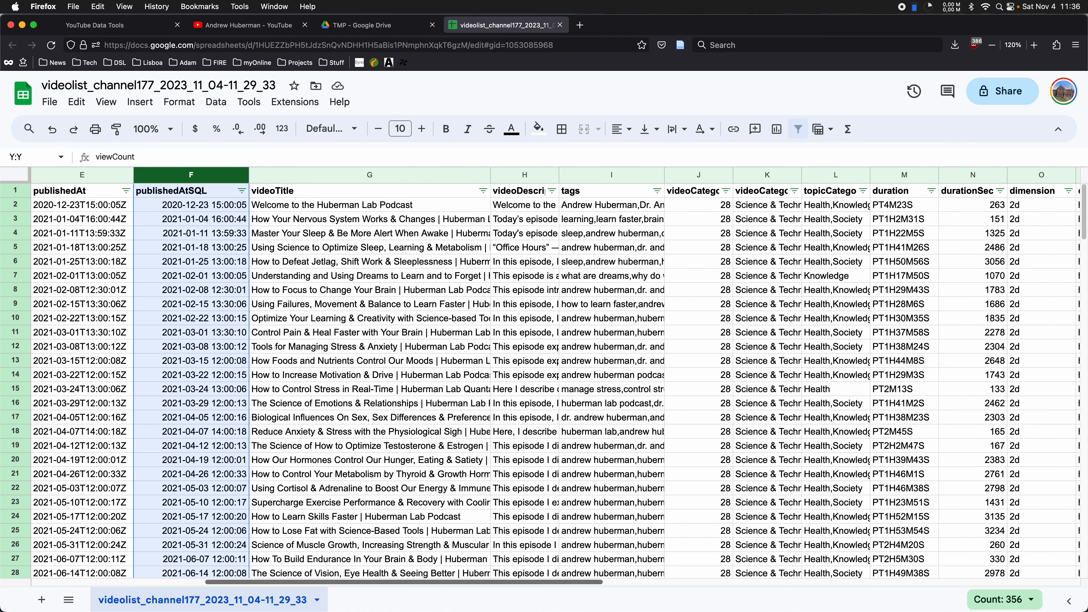
left_click(140, 101)
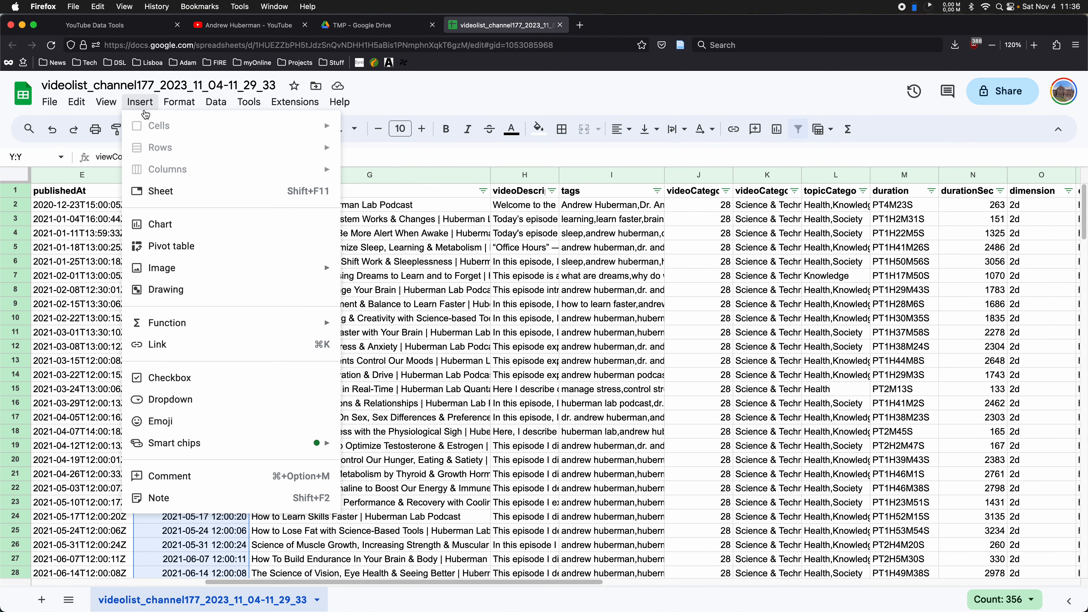
key("Escape")
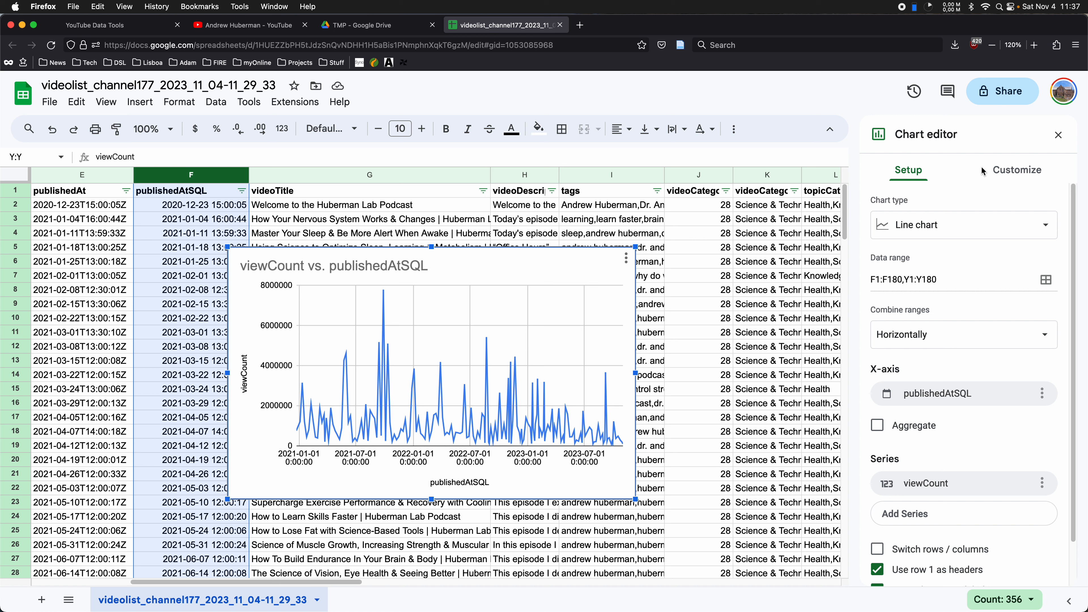
Add a trendline to the viewCount series in the line chart's series customization settings
left_click(1032, 172)
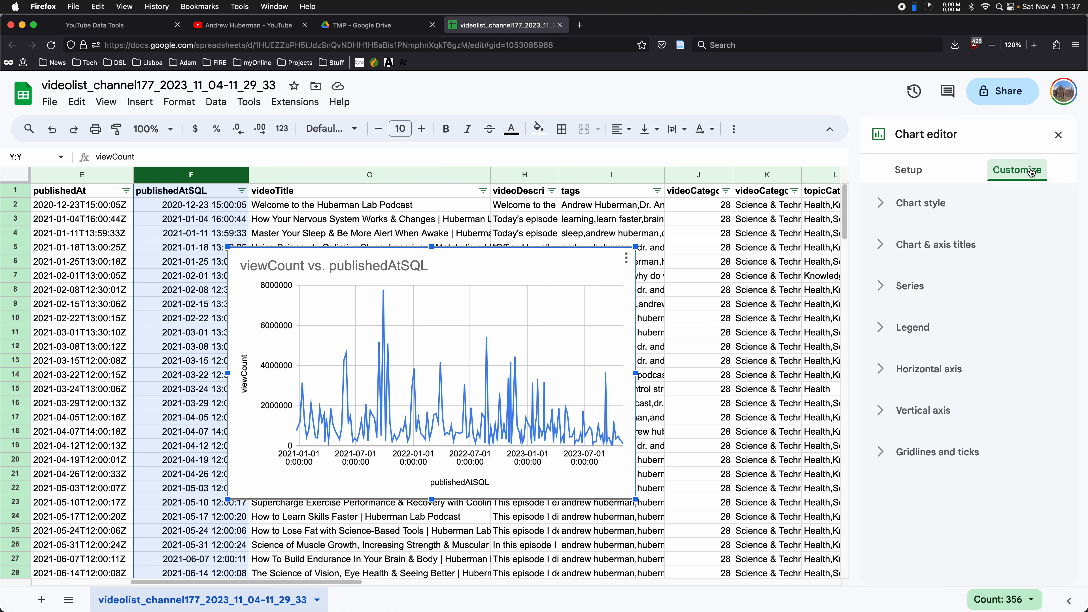
left_click(915, 288)
scroll(1000, 267, "down", 5)
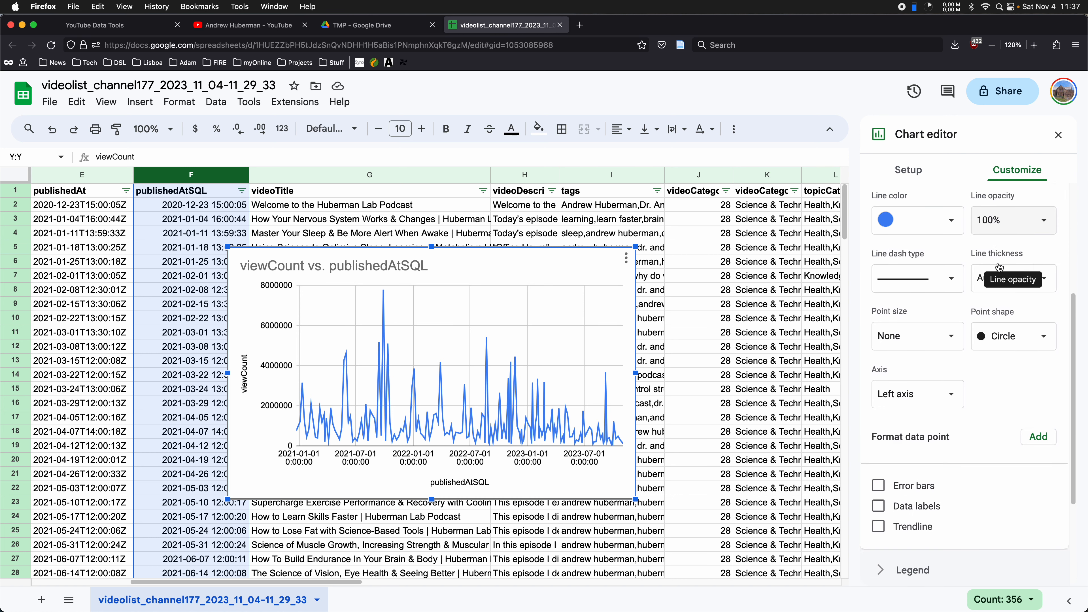
scroll(1000, 274, "down", 2)
left_click(924, 445)
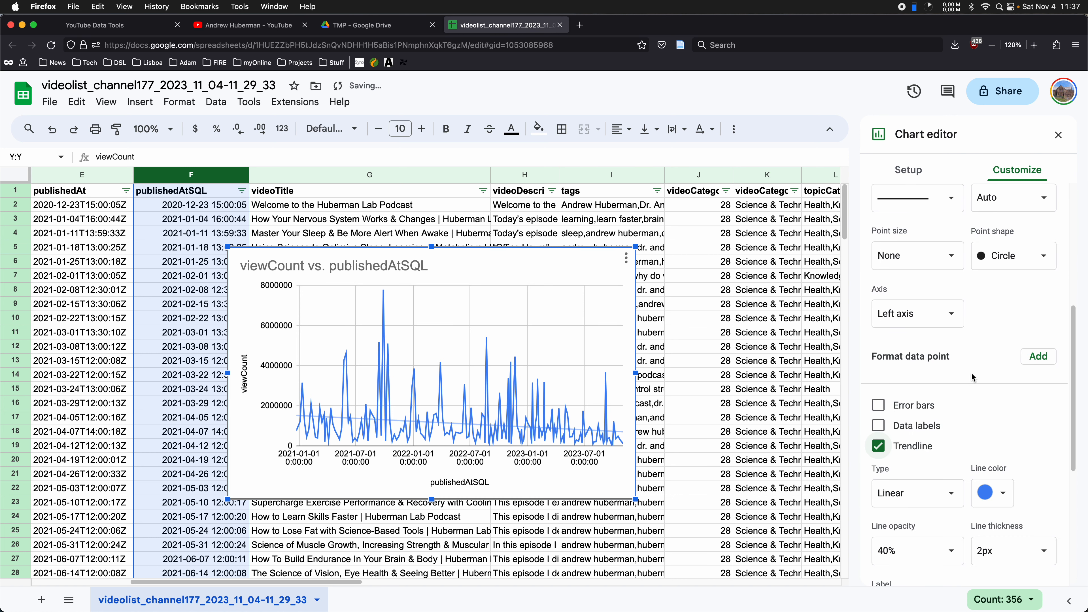
Format the viewCount trendline with a red line color and 100% line opacity
scroll(974, 377, "down", 1)
left_click(1003, 442)
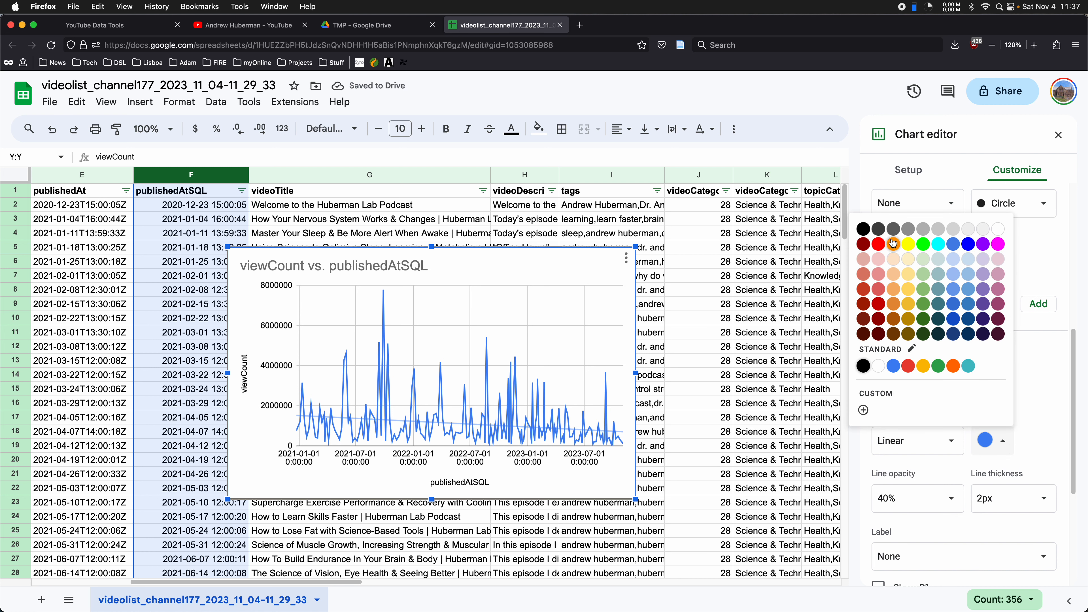
left_click(879, 244)
left_click(917, 501)
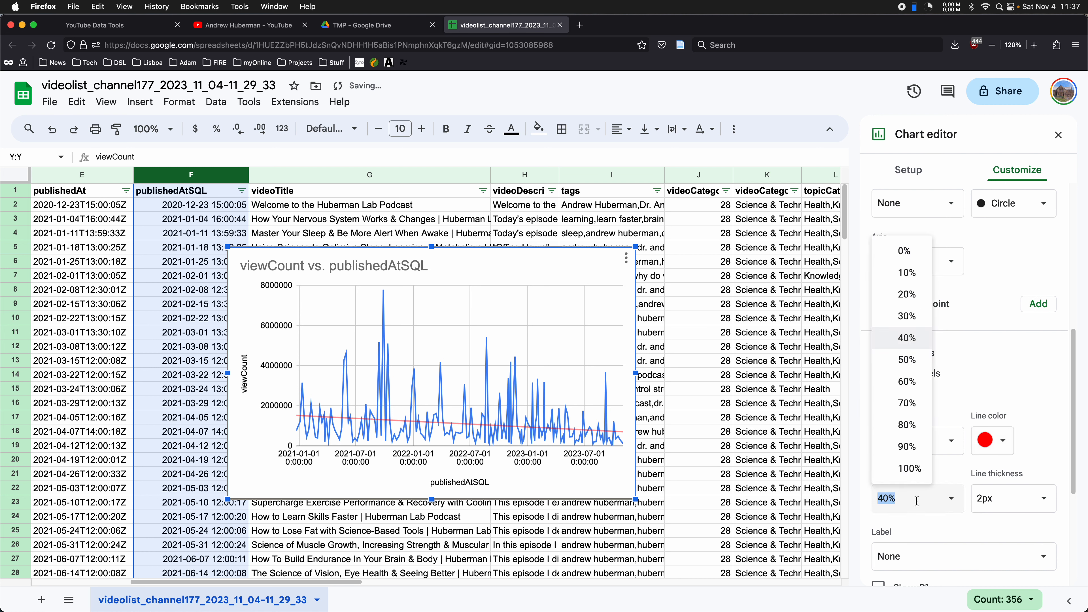
left_click(912, 471)
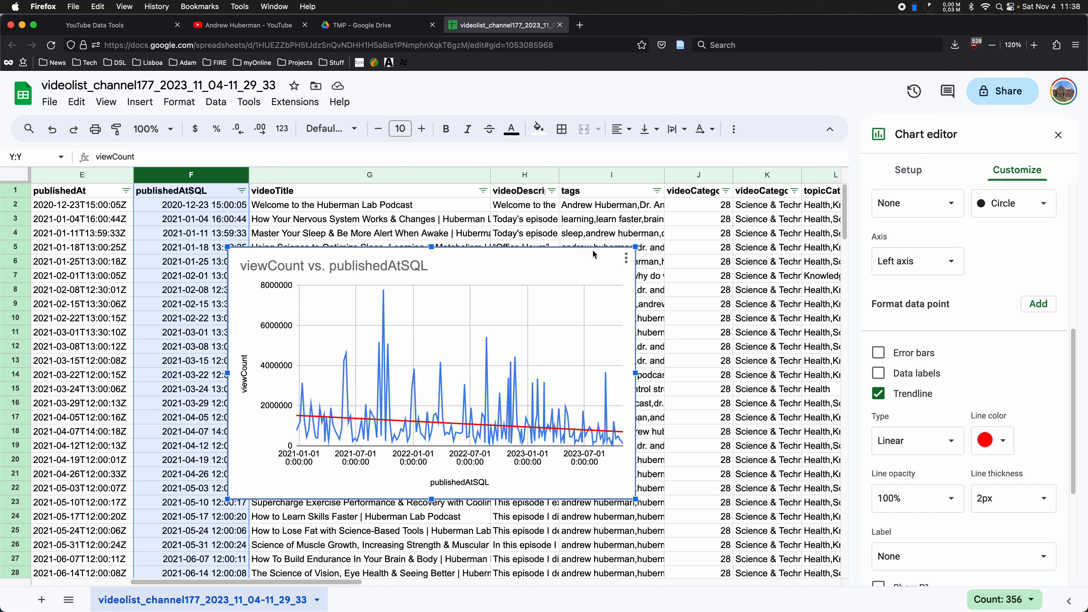
Delete the viewCount vs. publishedAtSQL line chart from the sheet and return to the video rows
key("BackSpace")
key("BackSpace")
left_click(603, 152)
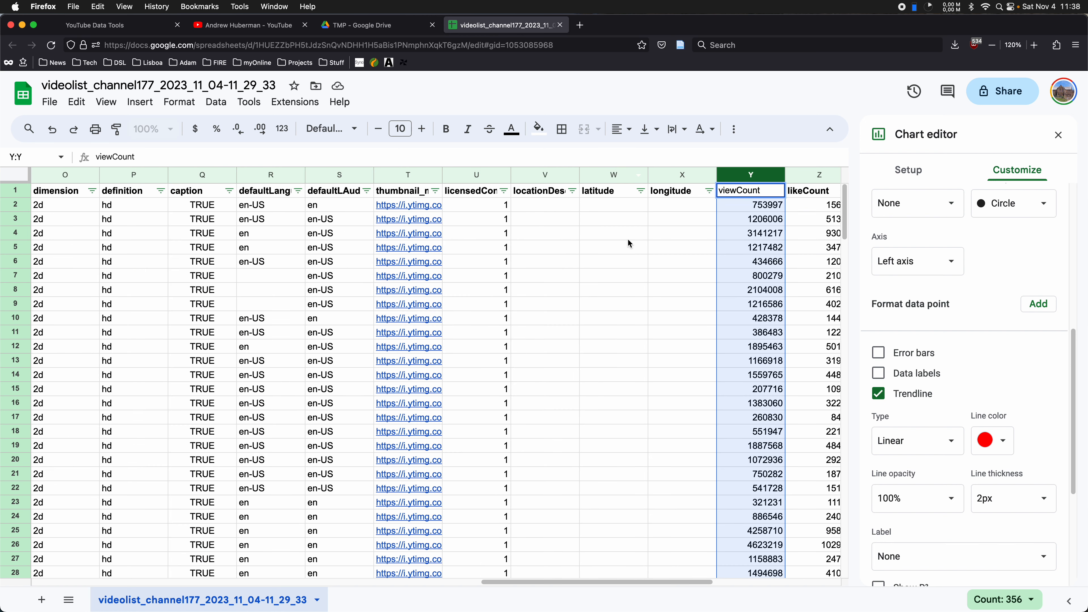
left_click_drag(553, 582, 262, 581)
left_click(382, 257)
key("Delete")
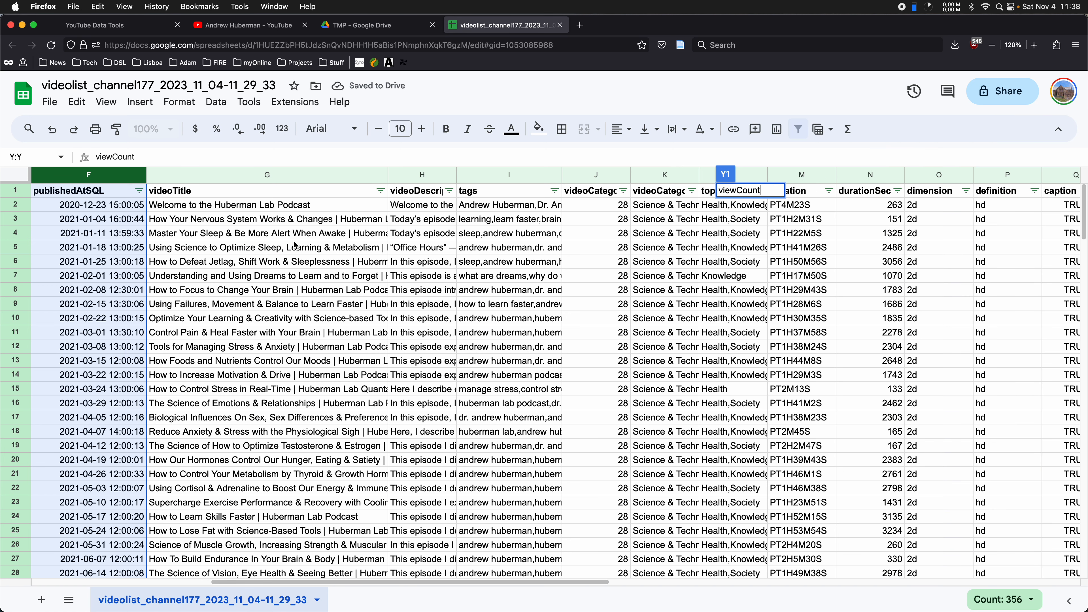
left_click(321, 239)
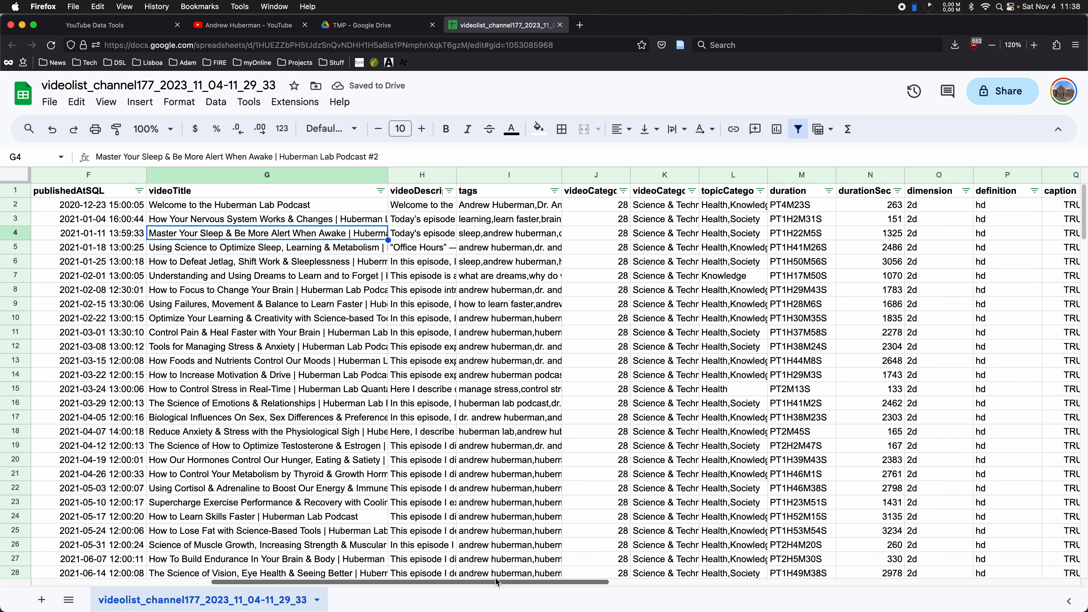
Insert one empty column to the right of the publishedAtSQL column
left_click_drag(495, 583, 343, 590)
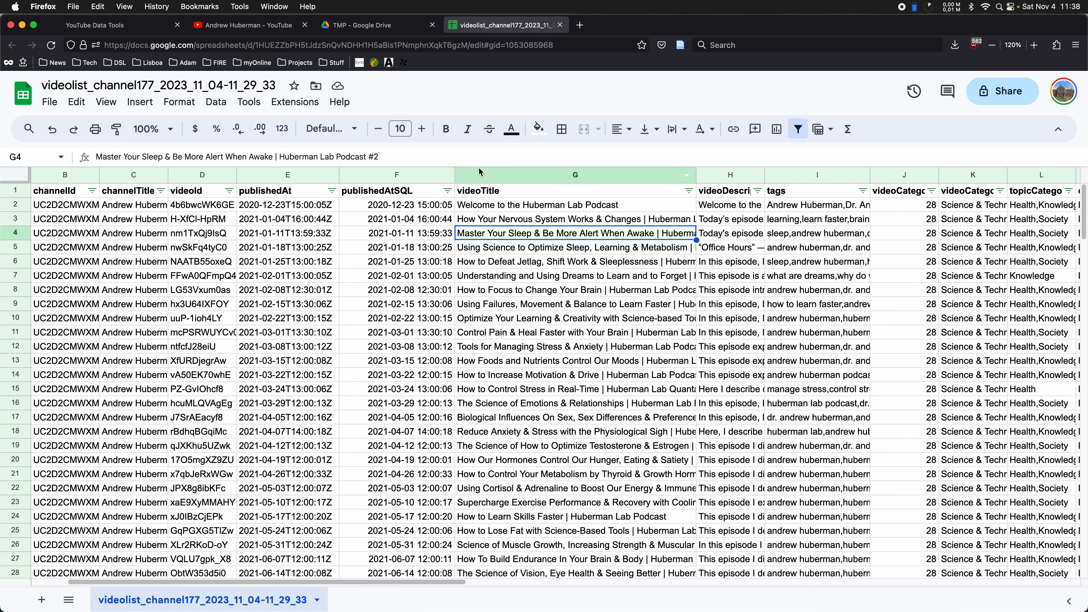
right_click(421, 176)
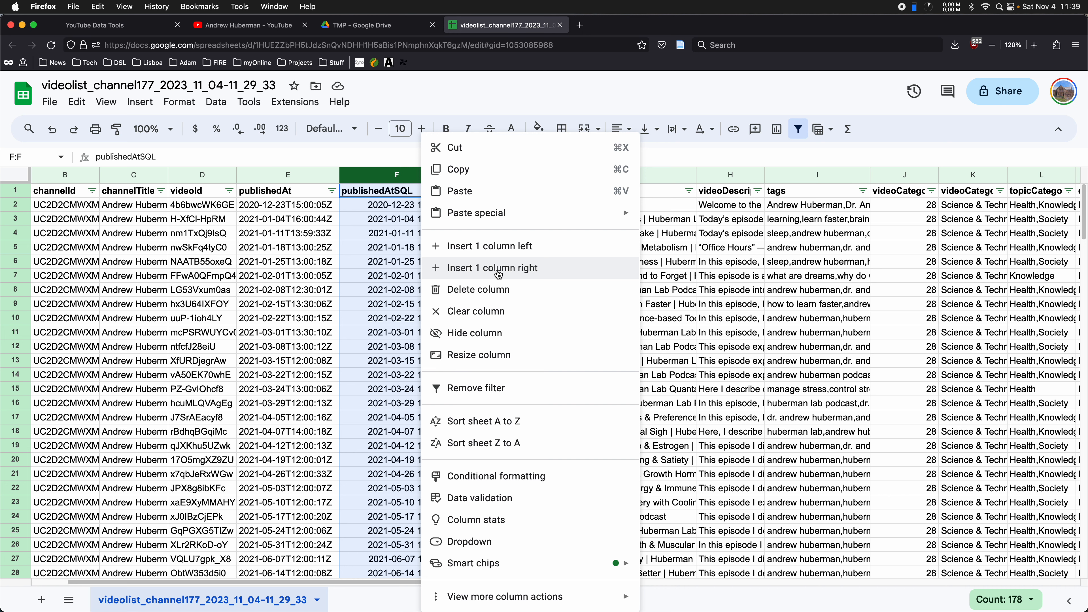
left_click(499, 268)
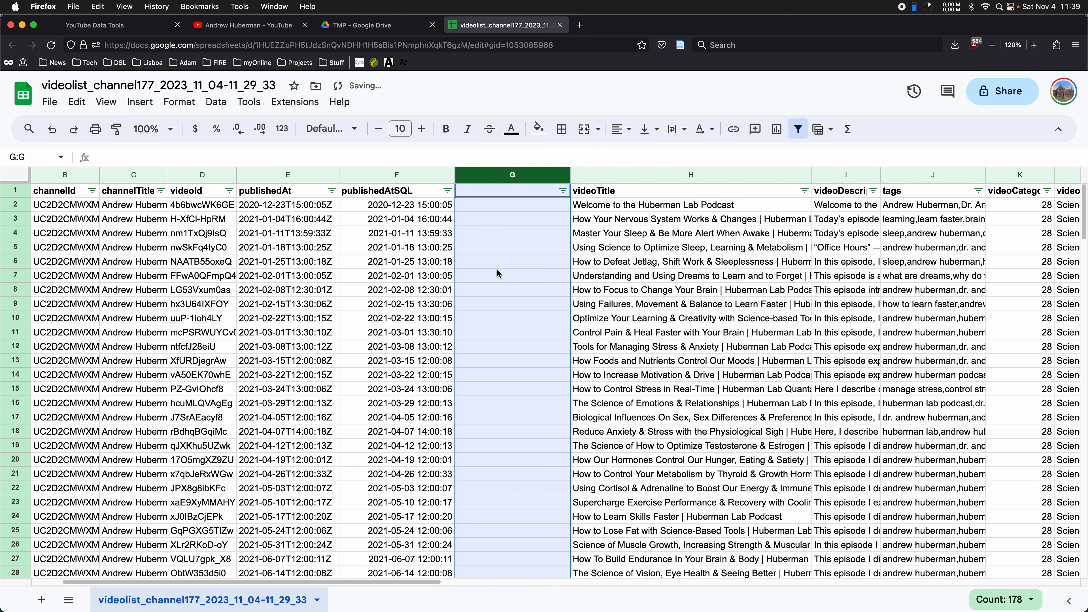
left_click(506, 204)
left_click(522, 190)
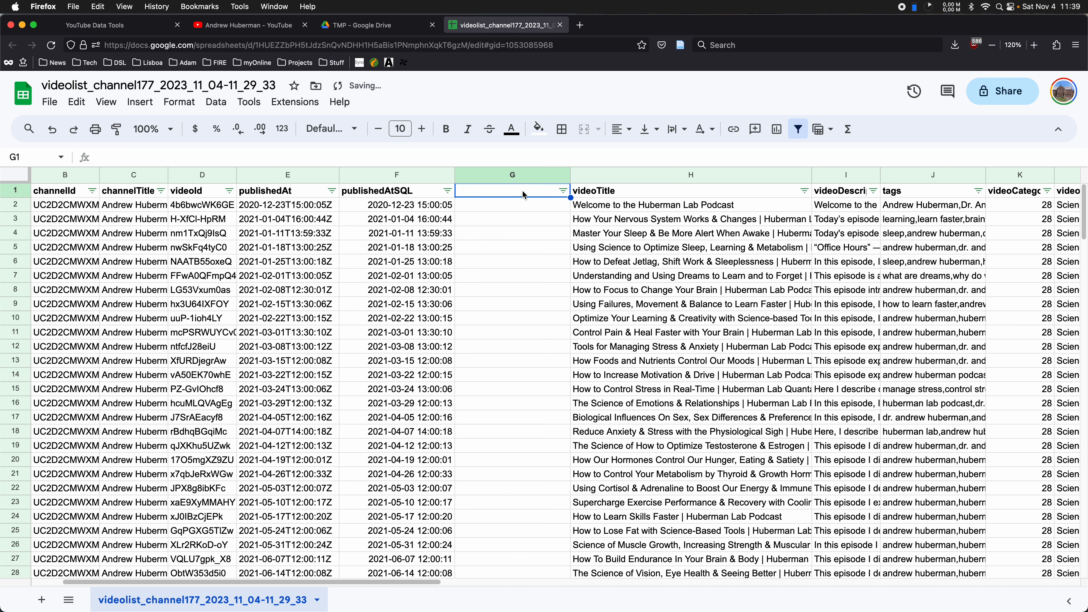
left_click(404, 190)
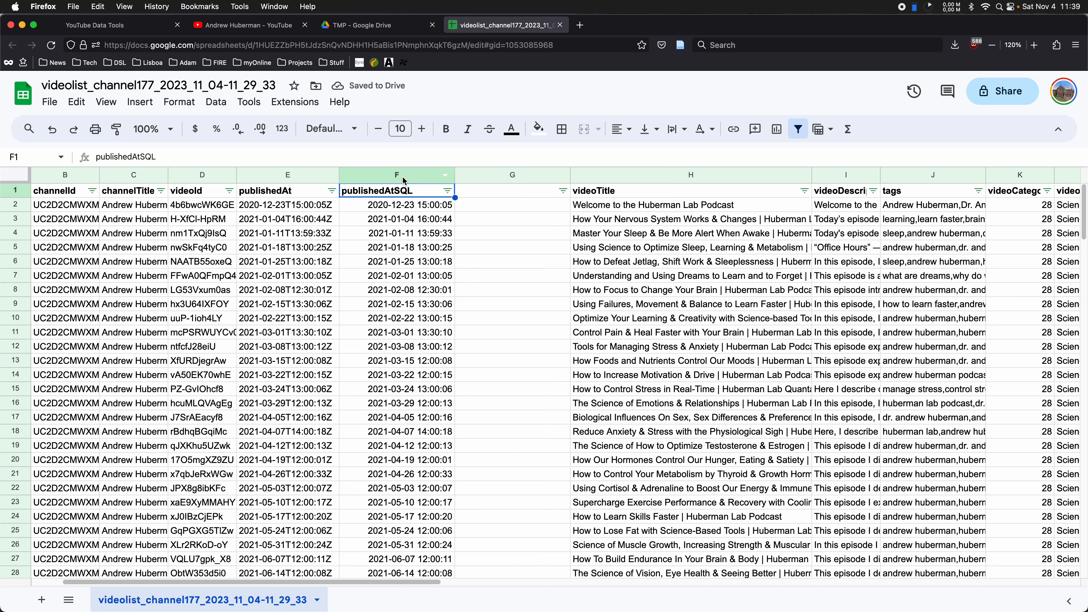
right_click(405, 177)
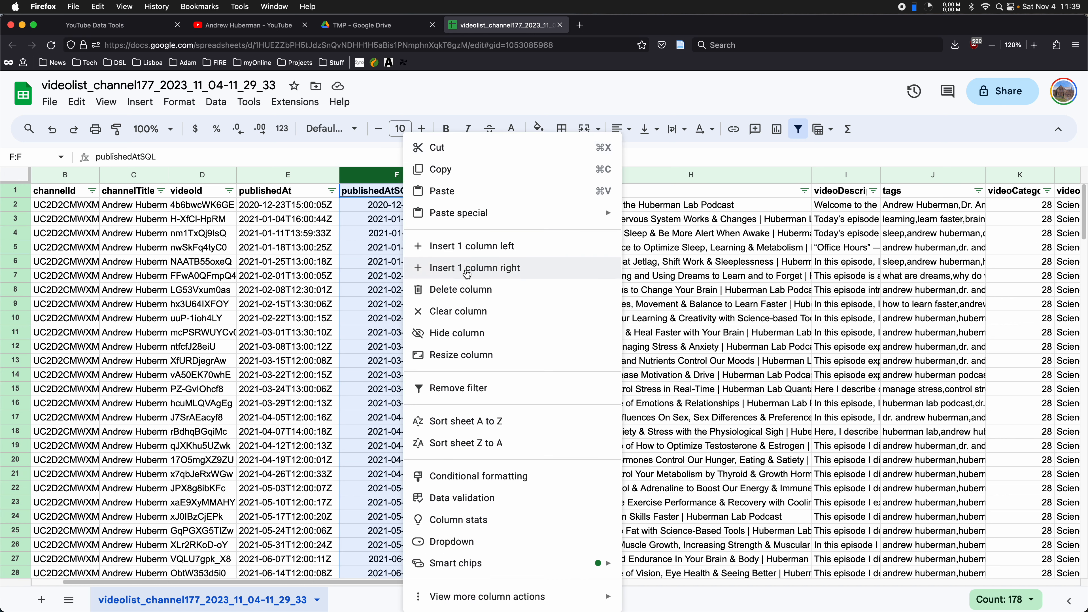
left_click(379, 172)
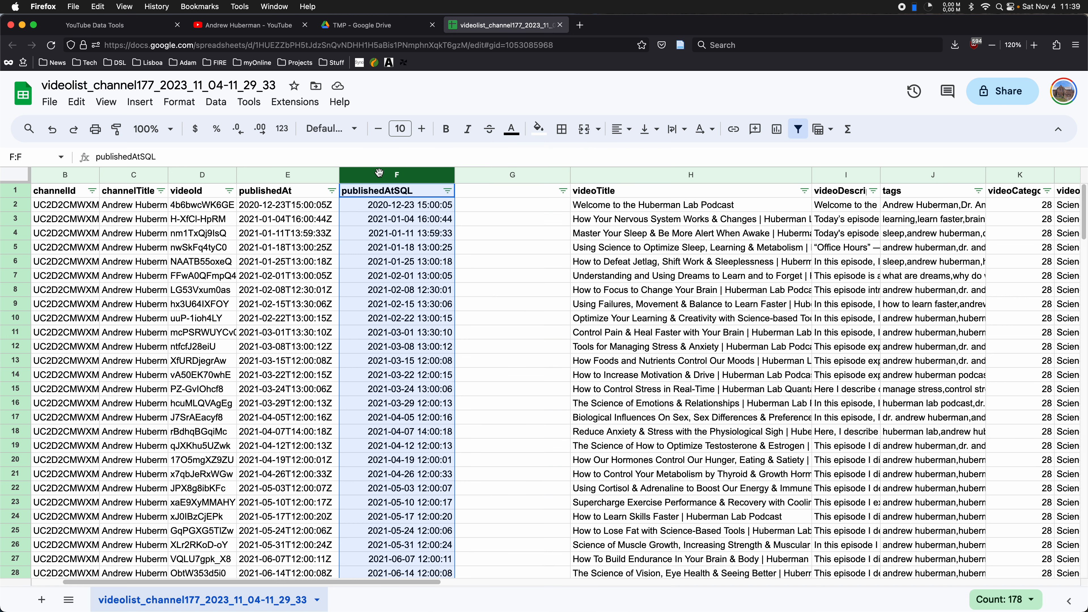
Enter the header month in cell G1 of the new empty column
double_click(508, 192)
type("month")
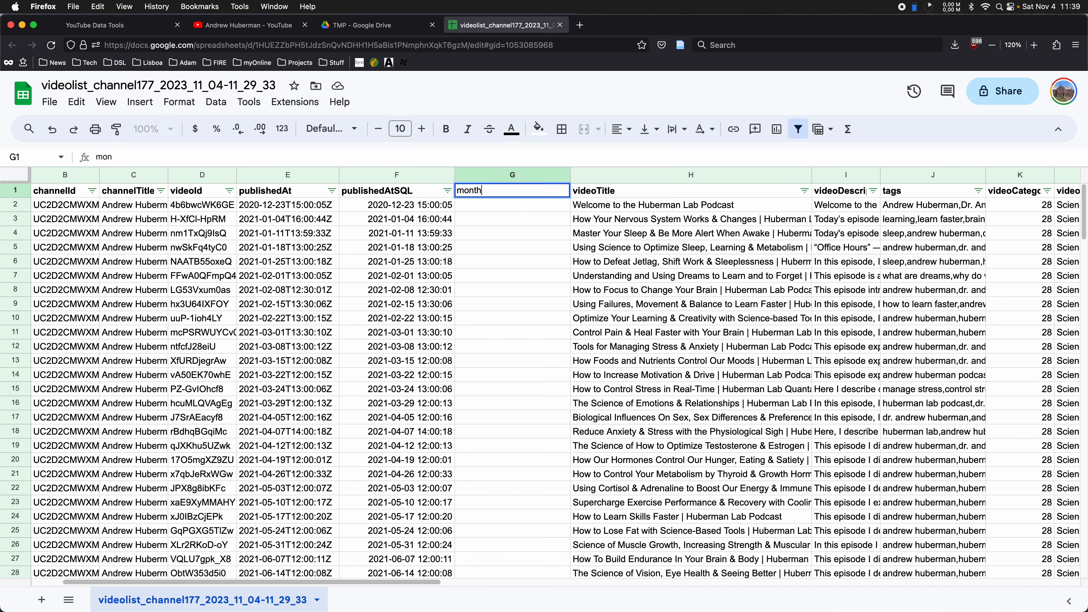
key("Return")
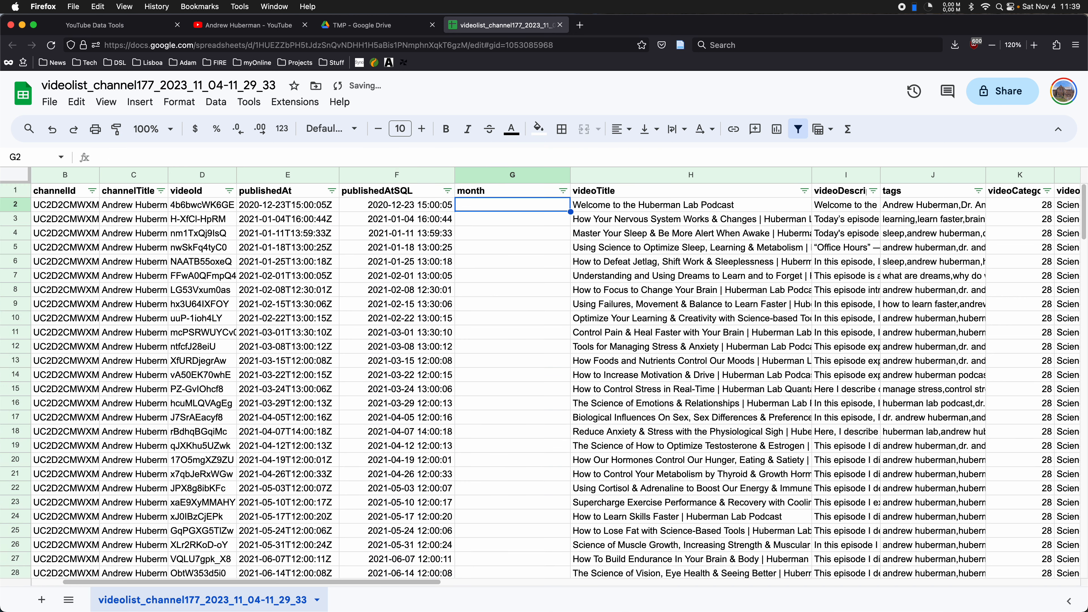
Enter =TEXT(F2,"yyyy mm") in G2 and accept the suggested autofill for the rest of the month column
double_click(505, 207)
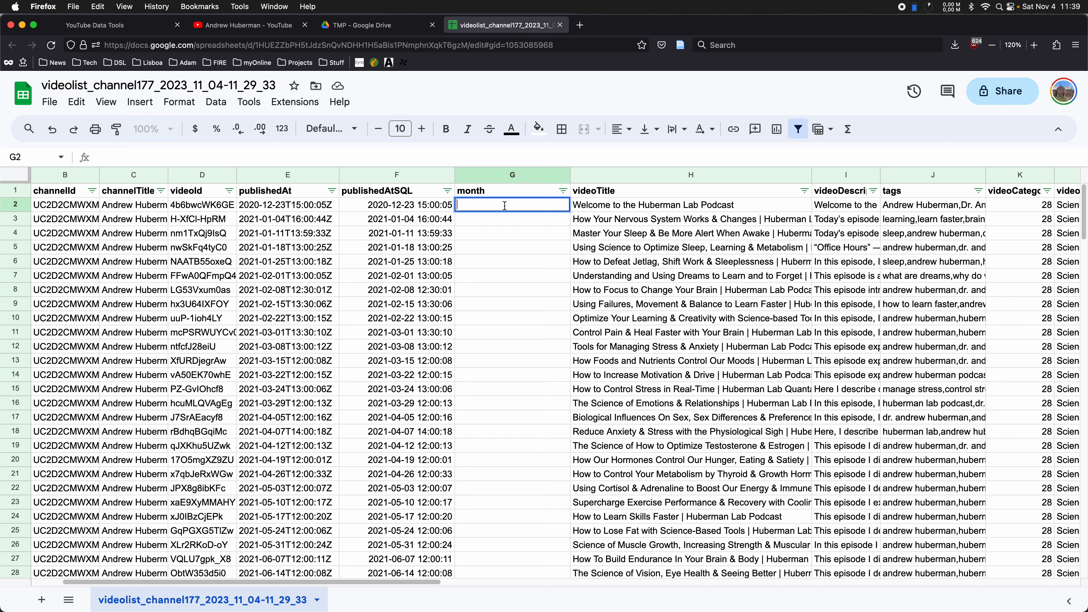
type("=")
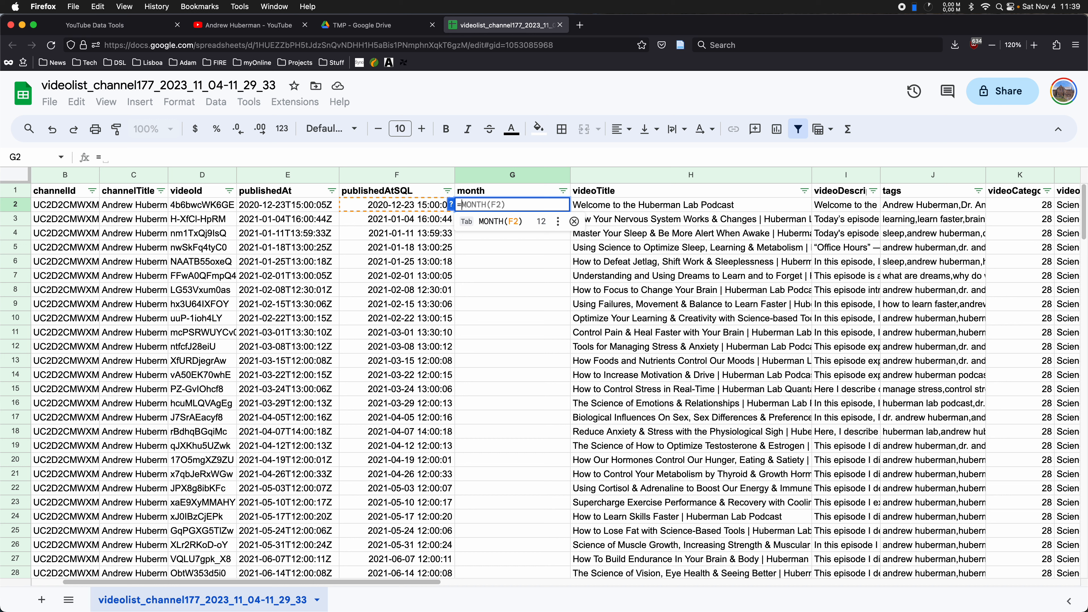
type("TEXT")
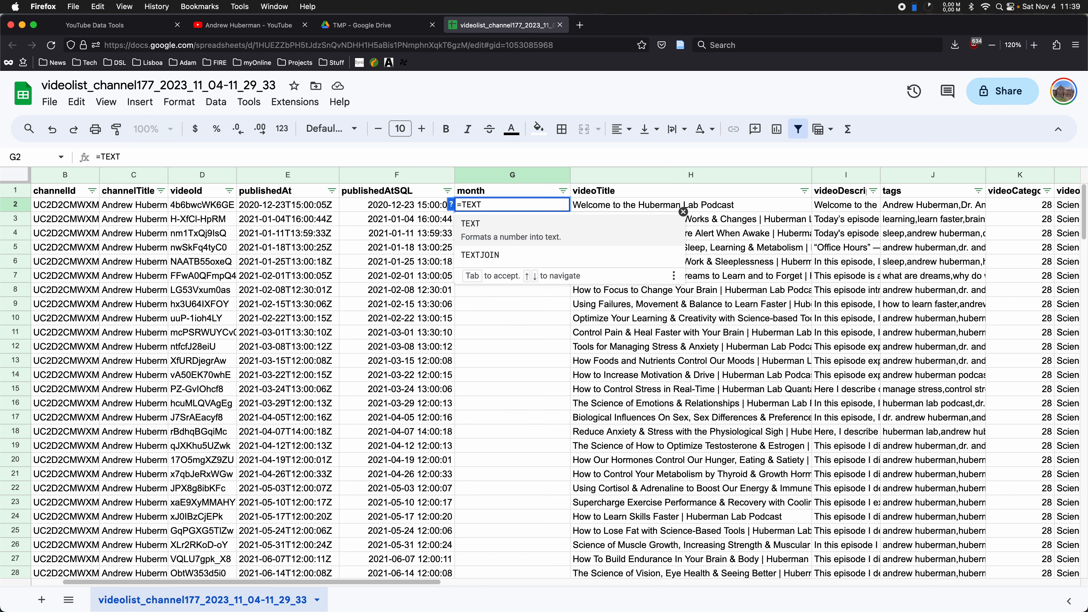
type("(F")
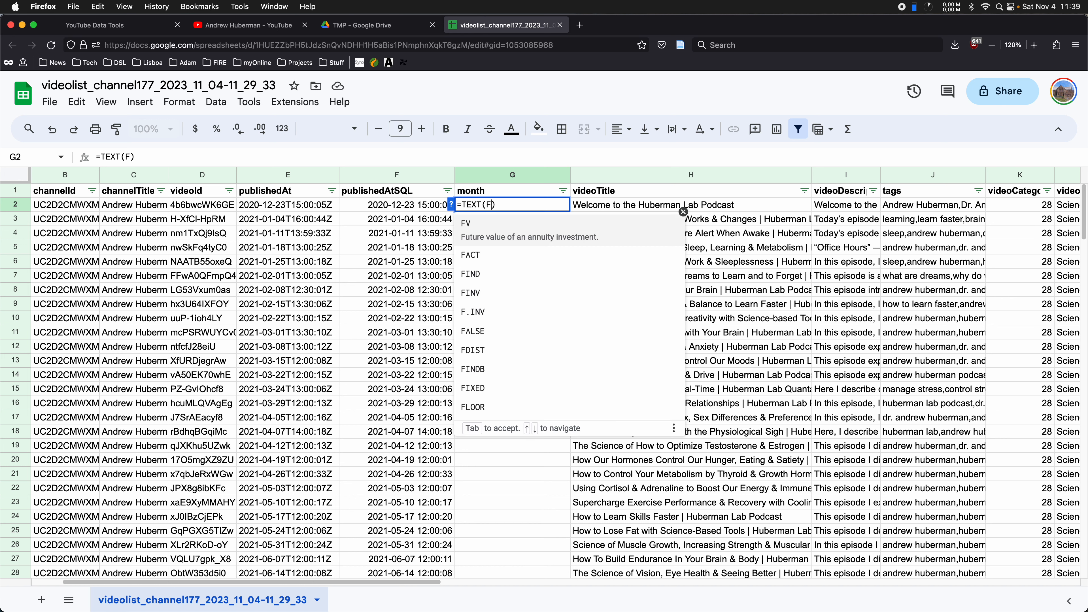
type("2")
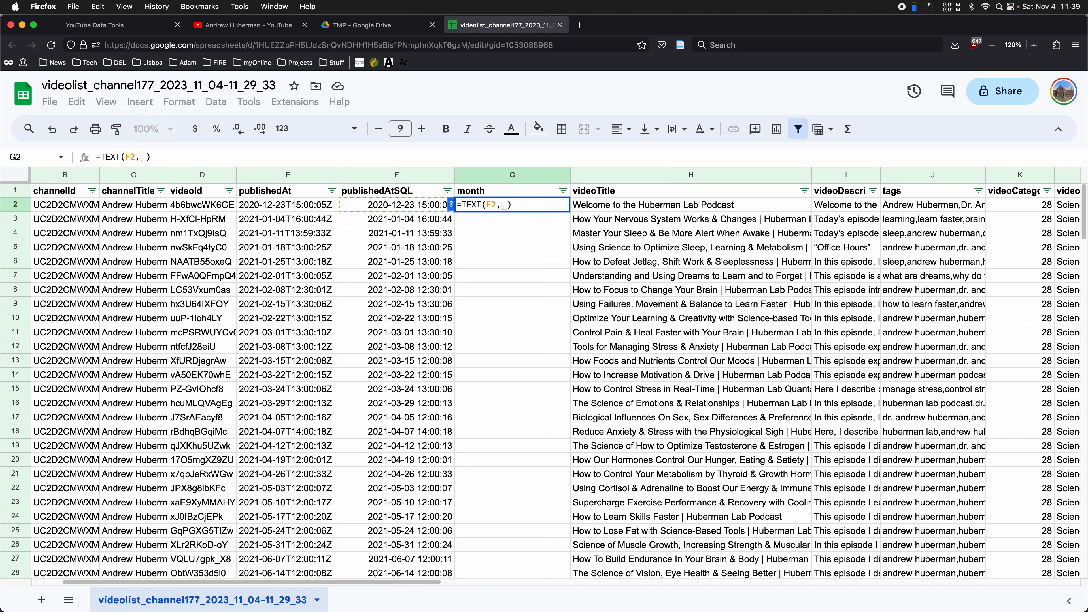
type(",\"\"")
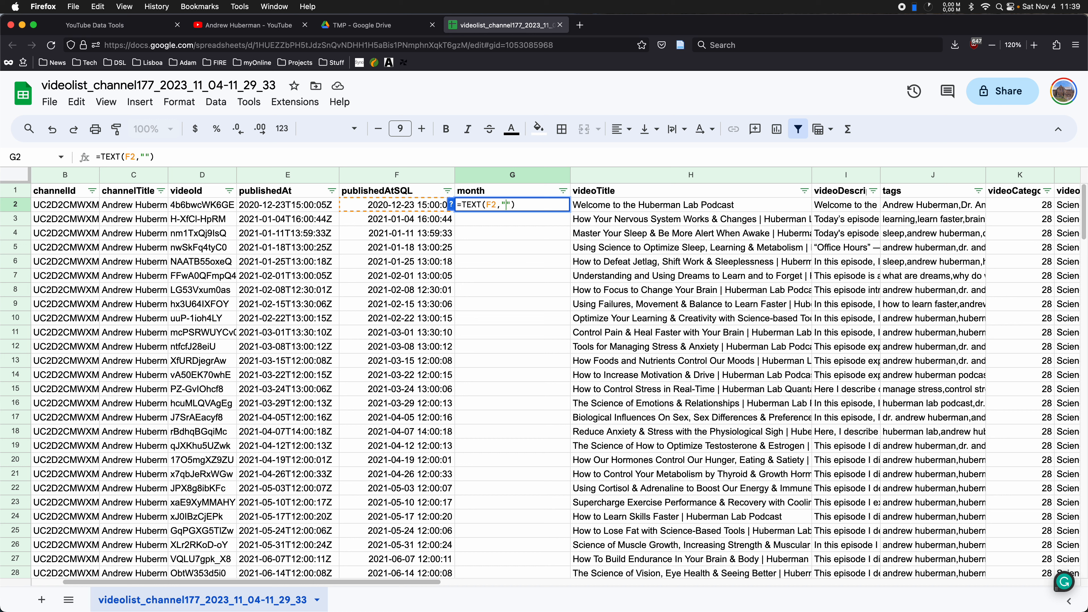
key("Left")
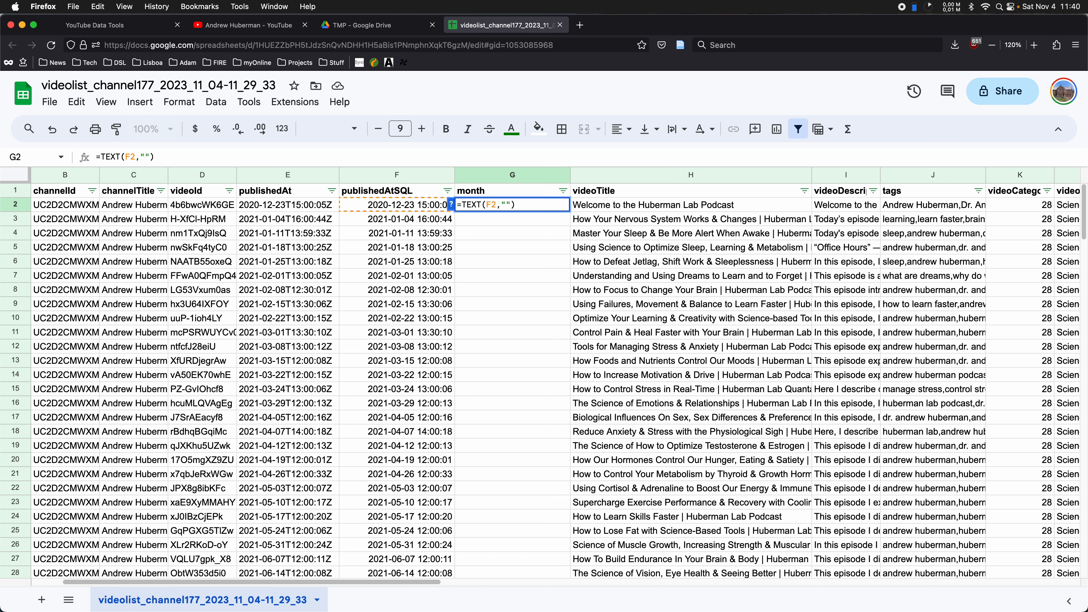
type("yyyy mm")
key("Return")
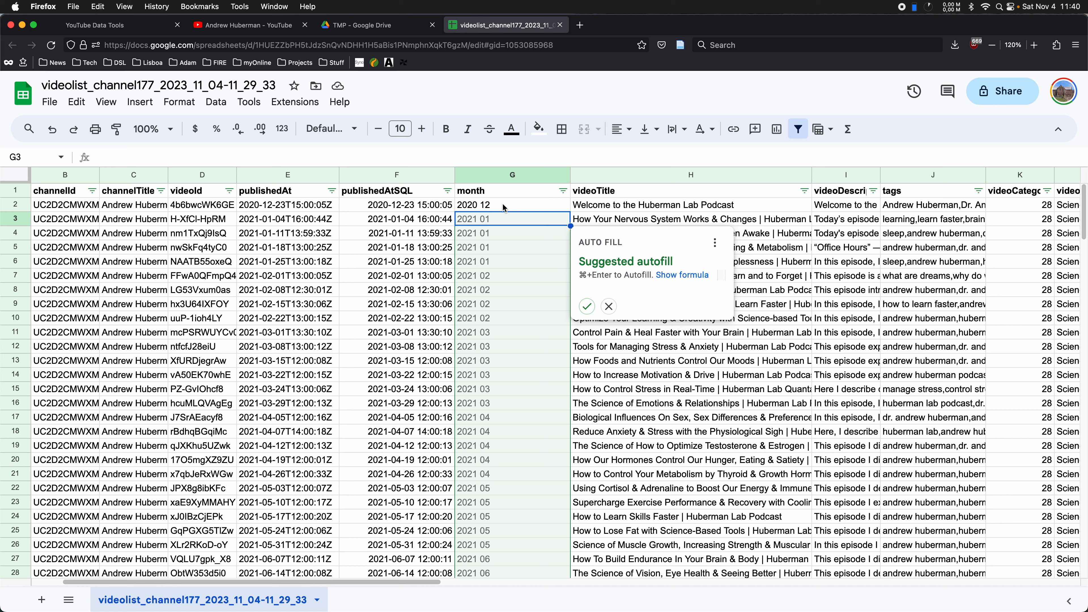
left_click(588, 307)
Copy the formula cell G2 and try selecting paste ranges in the month column, such as G3:G20 and G3:G6
left_click(494, 204)
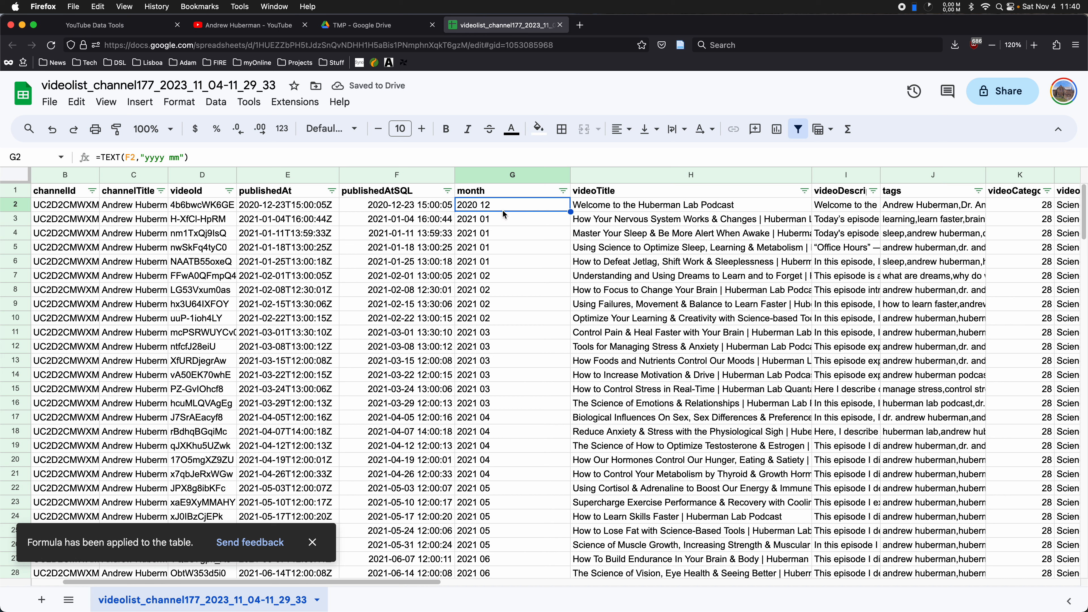
key("super+c")
left_click_drag(503, 219, 514, 460)
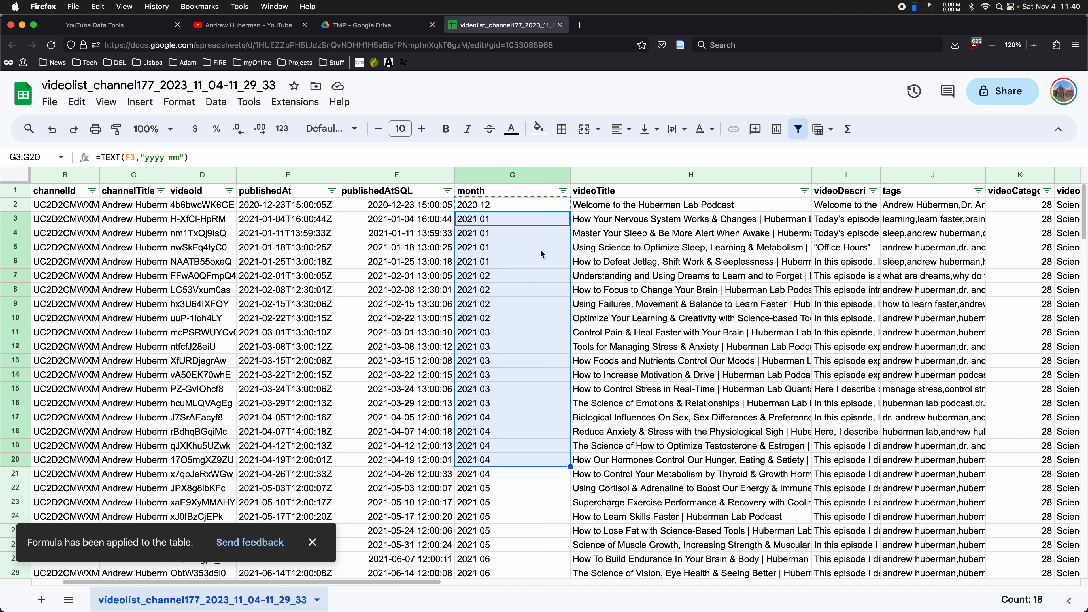
left_click(513, 500)
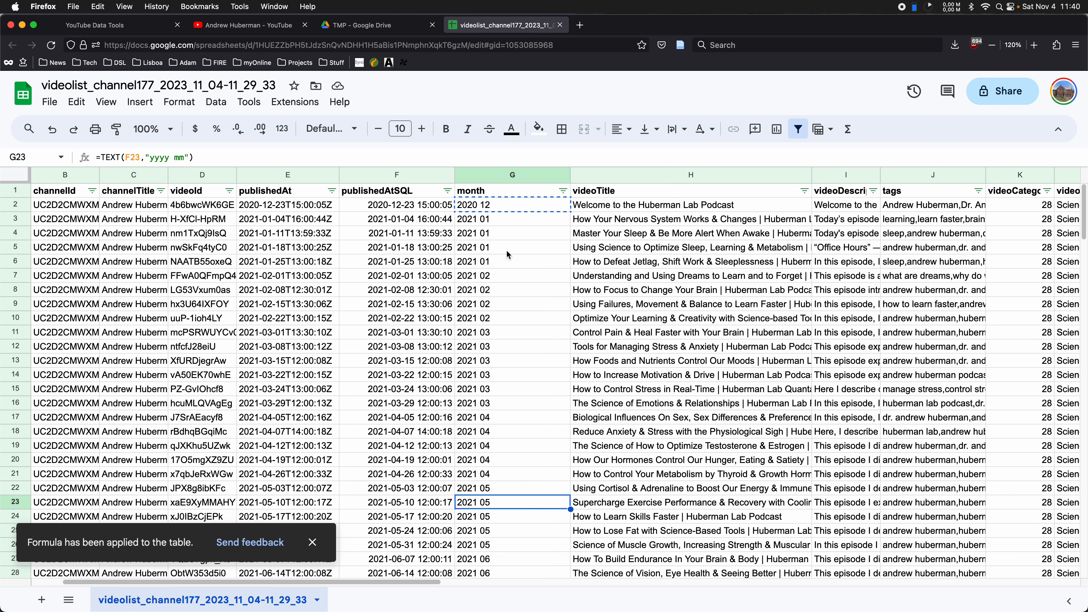
left_click(509, 237)
scroll(515, 230, "down", 1)
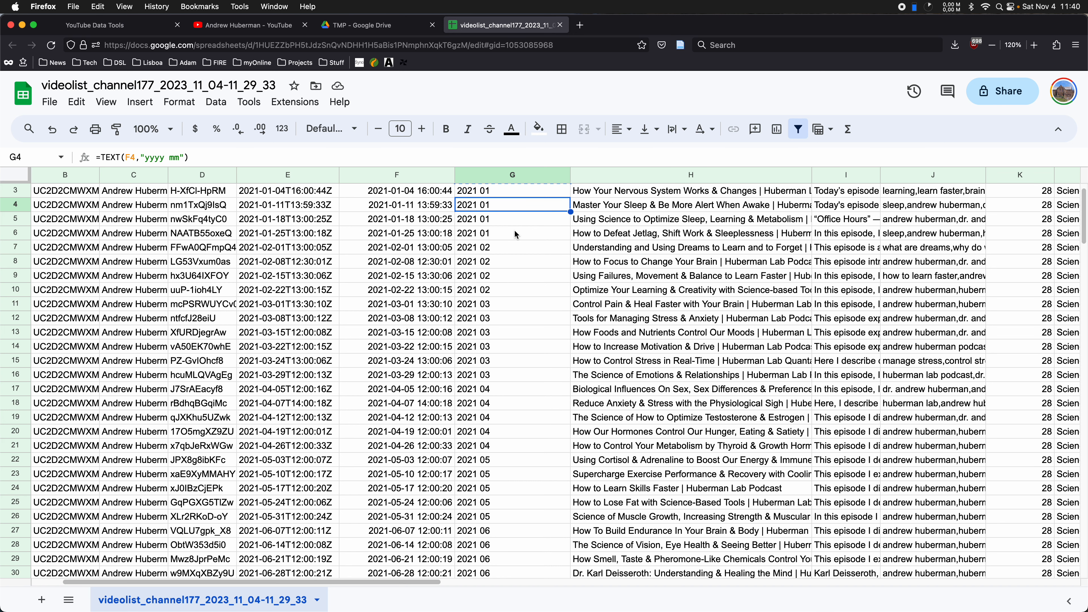
scroll(515, 230, "up", 1)
left_click(505, 219)
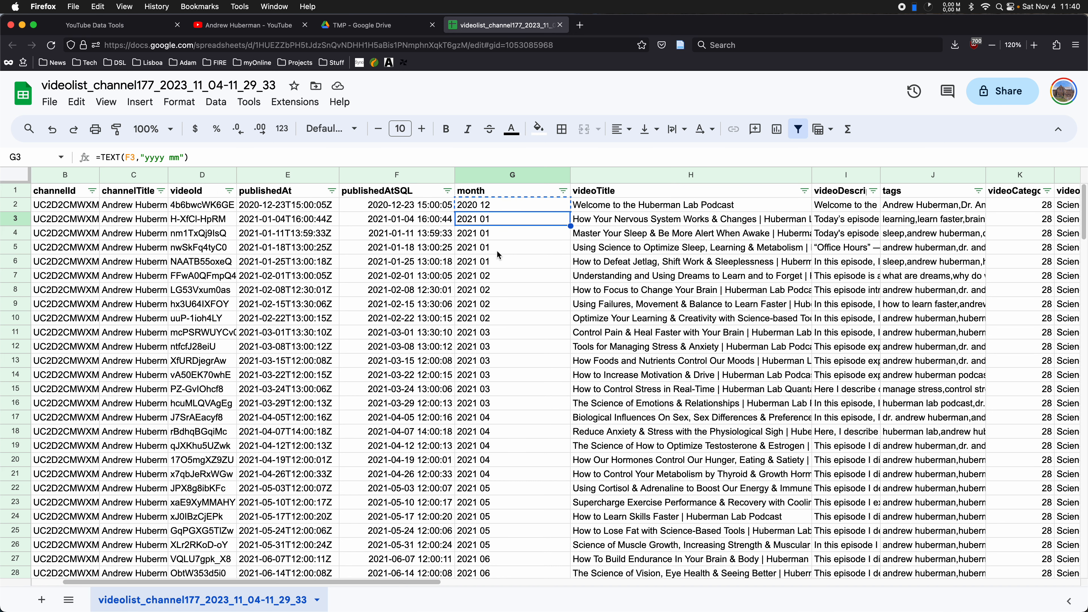
left_click(493, 257, "shift")
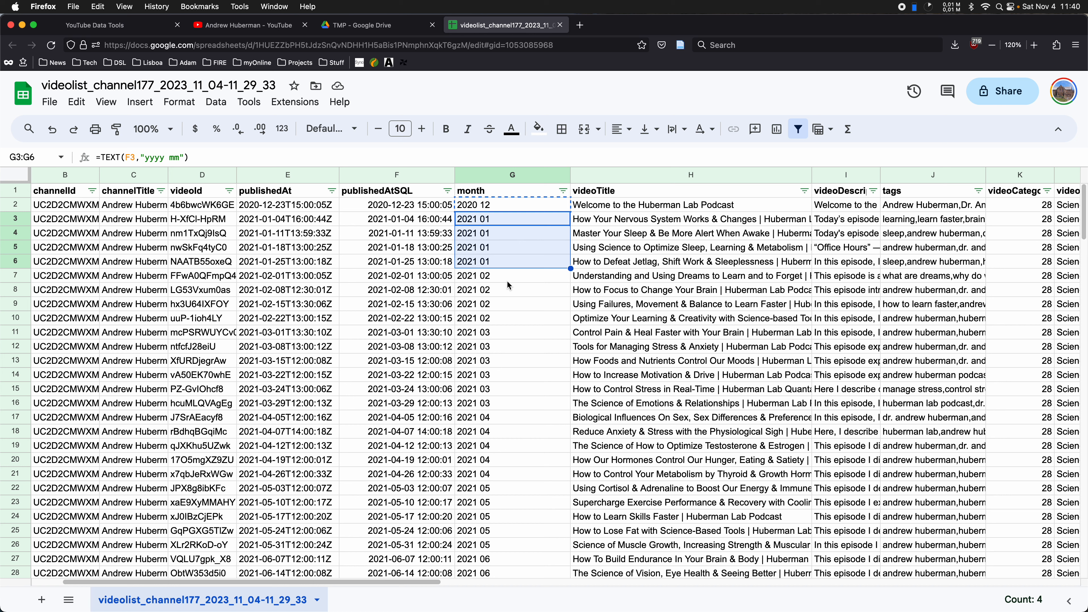
left_click(493, 175)
Create a pivot table from the video list data in a new sheet
left_click(503, 235)
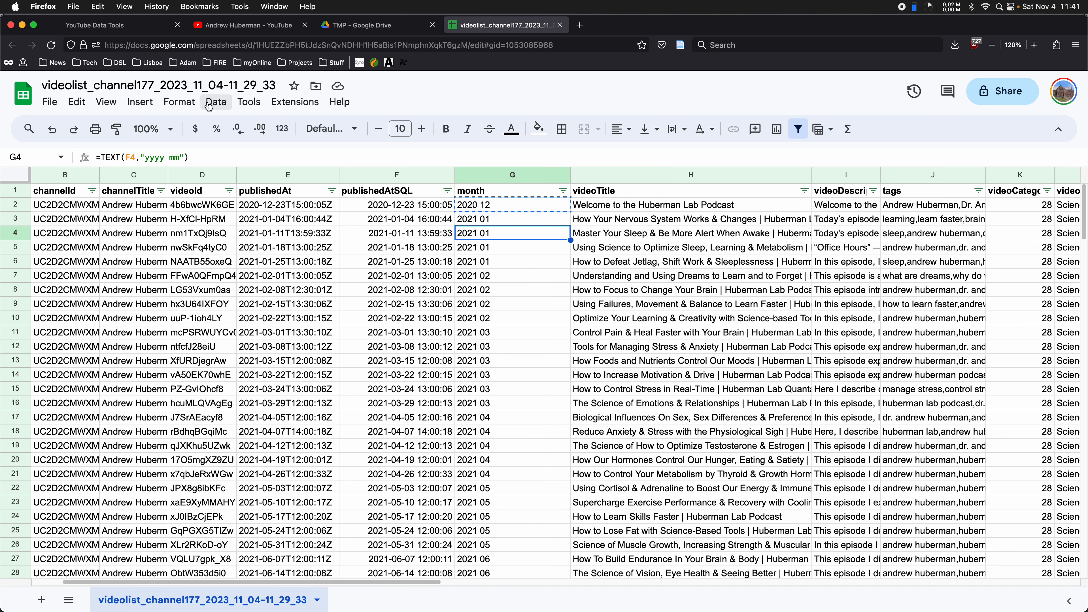
left_click(151, 107)
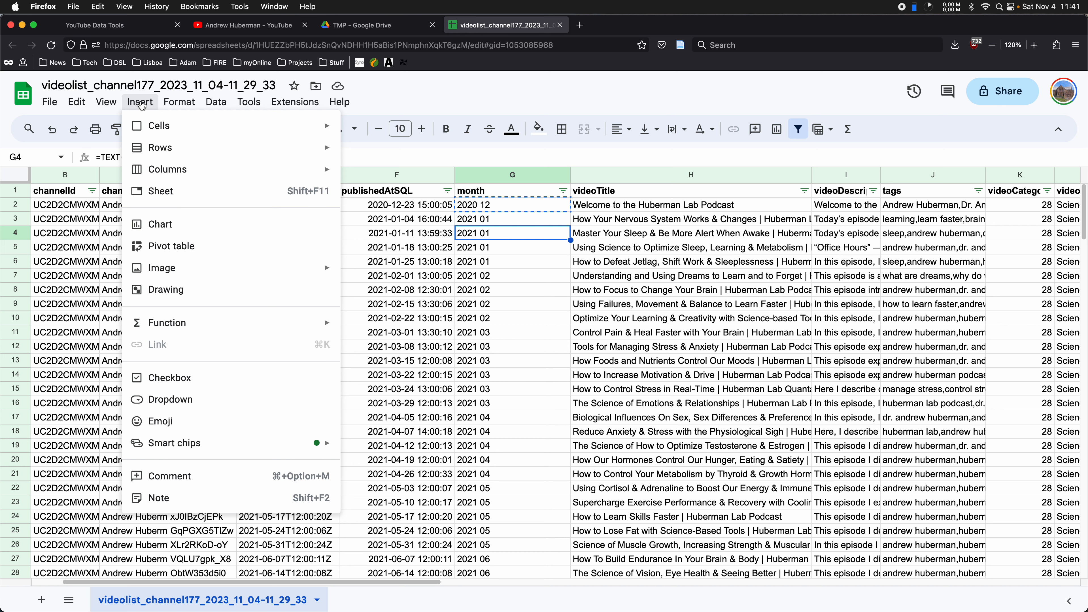
left_click(183, 246)
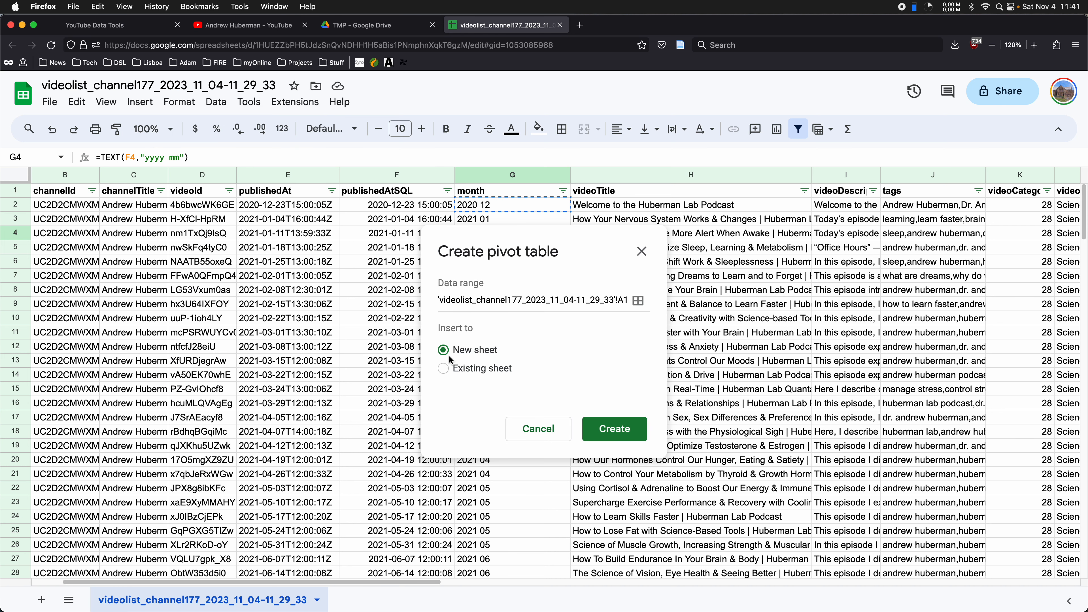
left_click(614, 427)
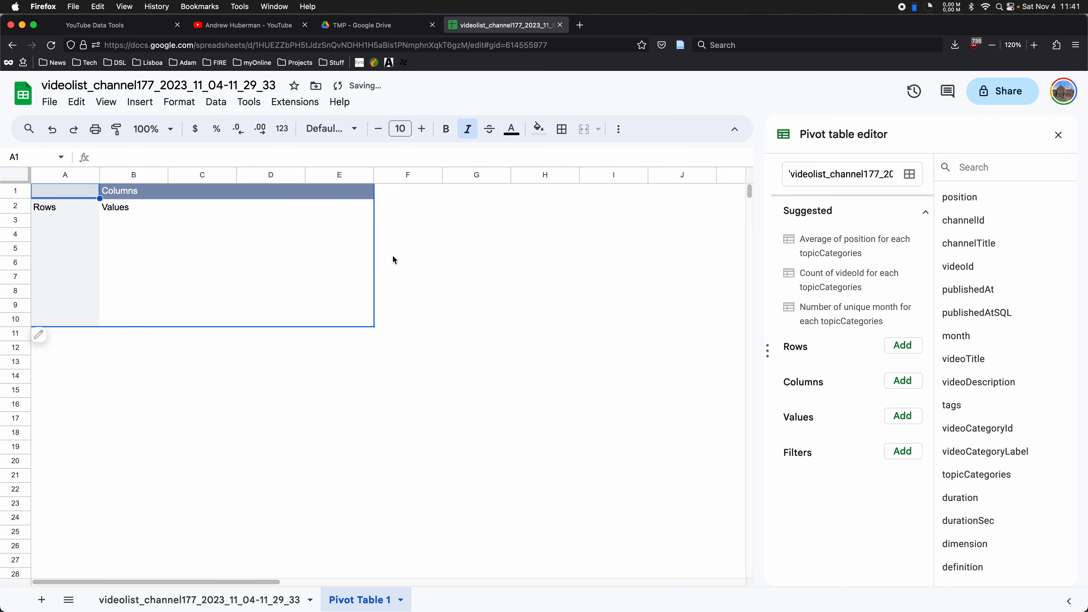
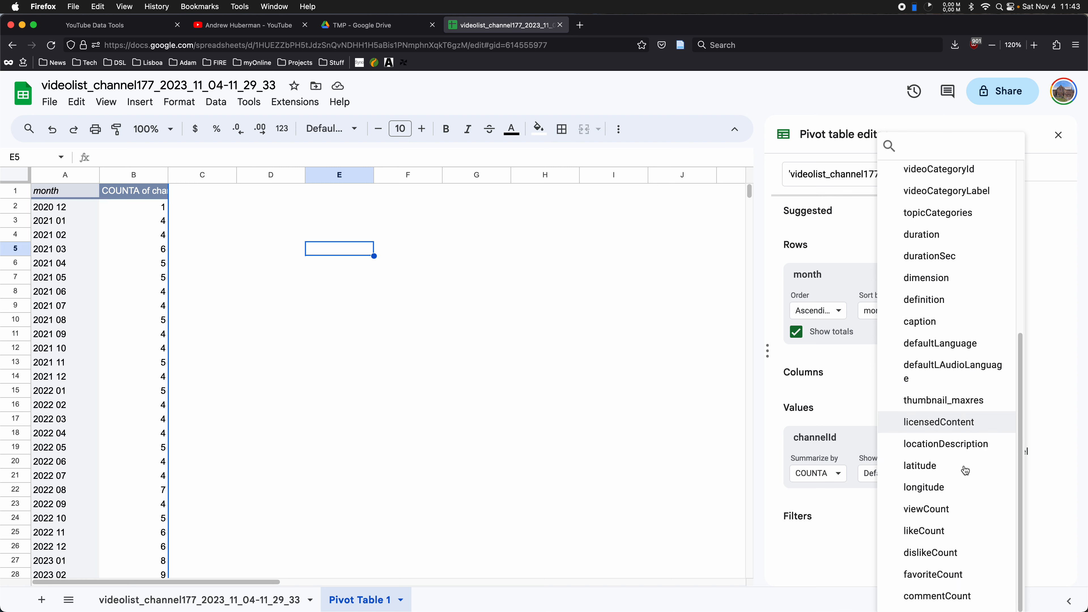
Add viewCount to the pivot table values, summarized by SUM, and review the monthly rows down to the grand total
left_click(953, 508)
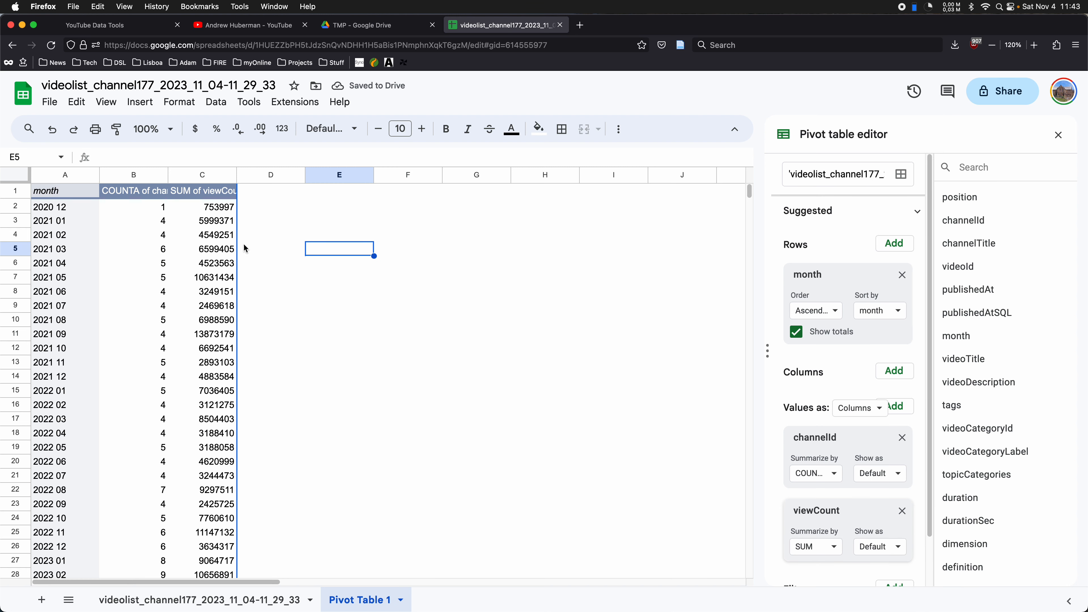
scroll(210, 227, "down", 4)
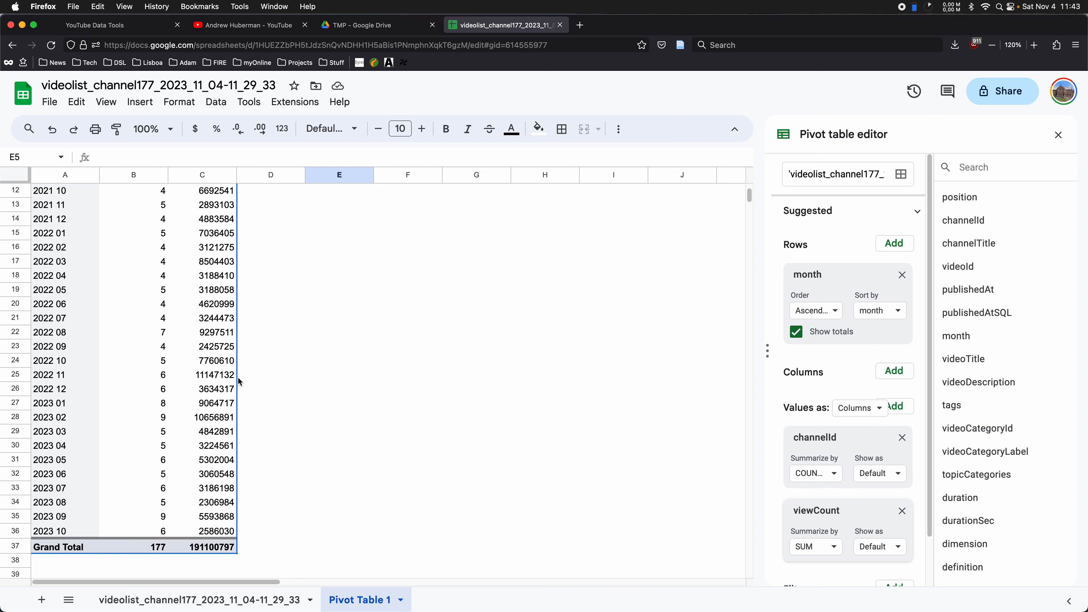
scroll(231, 354, "up", 4)
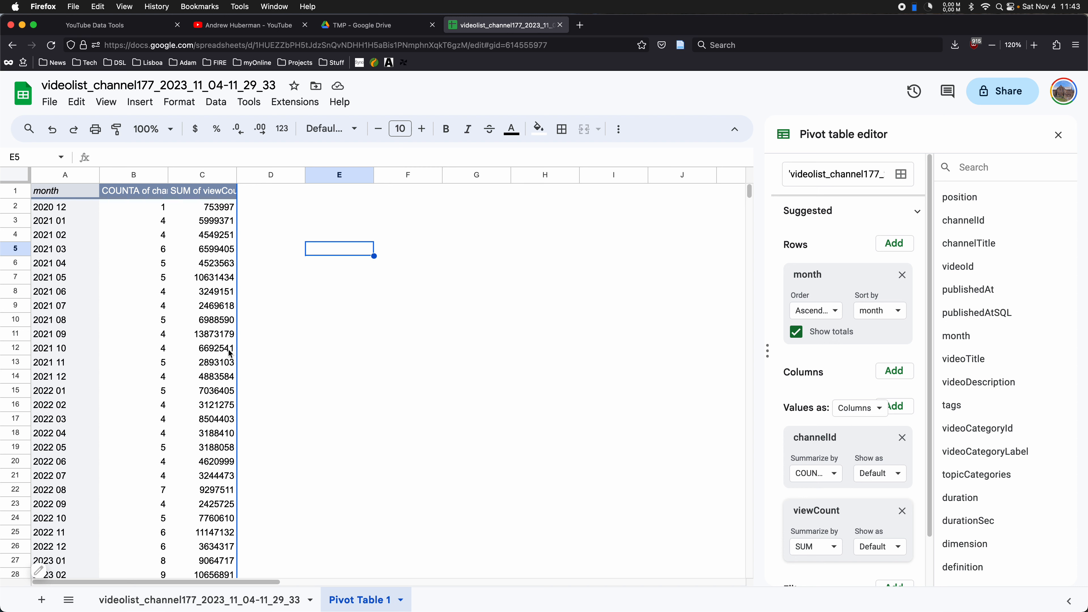
scroll(231, 354, "down", 5)
scroll(273, 429, "up", 5)
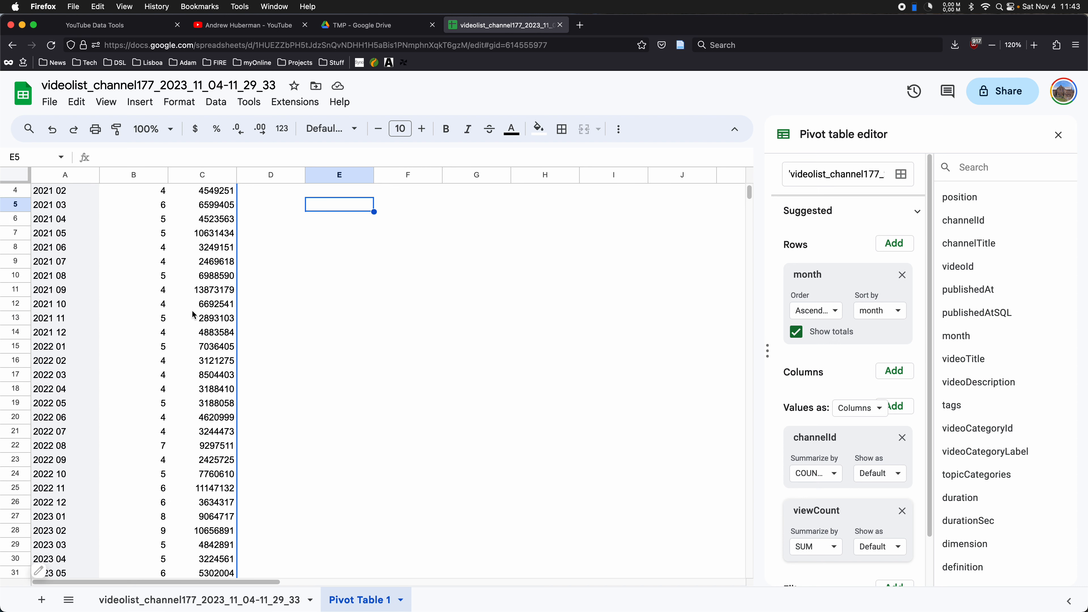
Select the month and SUM of viewCount columns and disable Show totals for the pivot table's month rows
left_click(66, 176)
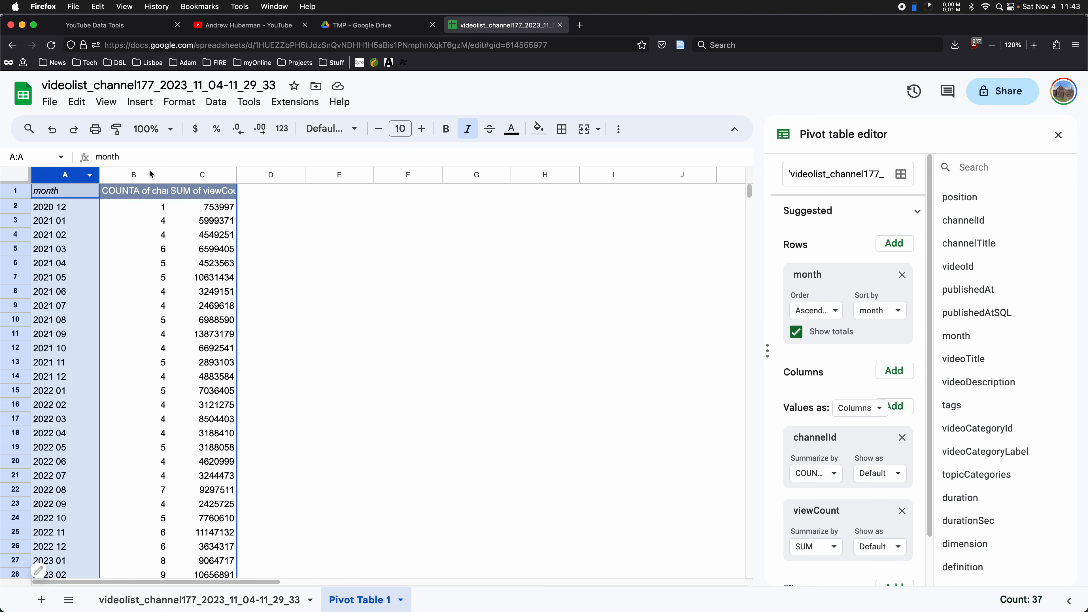
left_click(203, 175, "super")
scroll(203, 303, "down", 6)
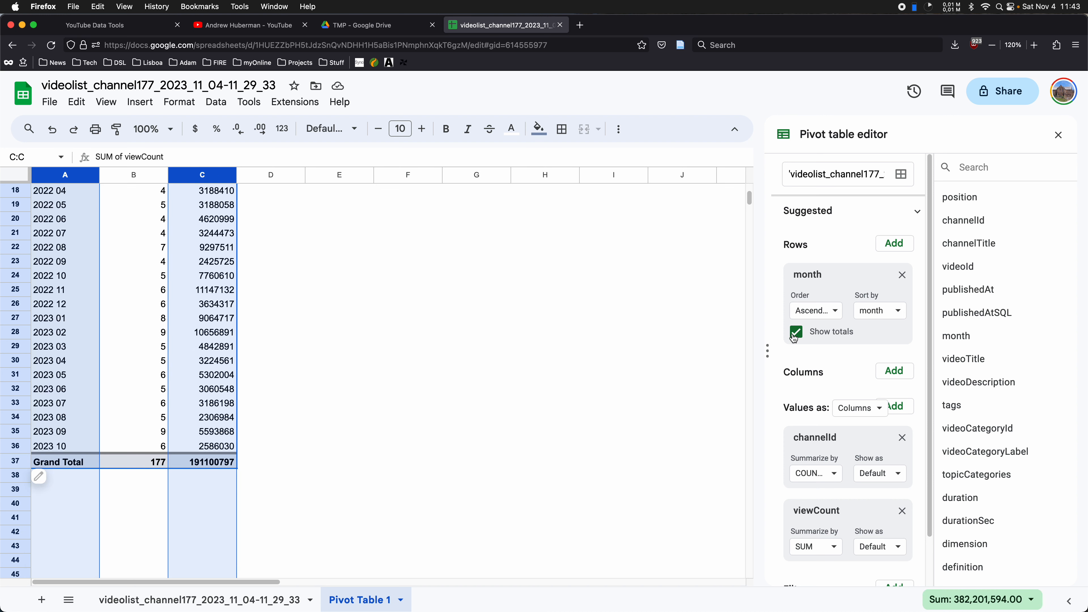
left_click(797, 331)
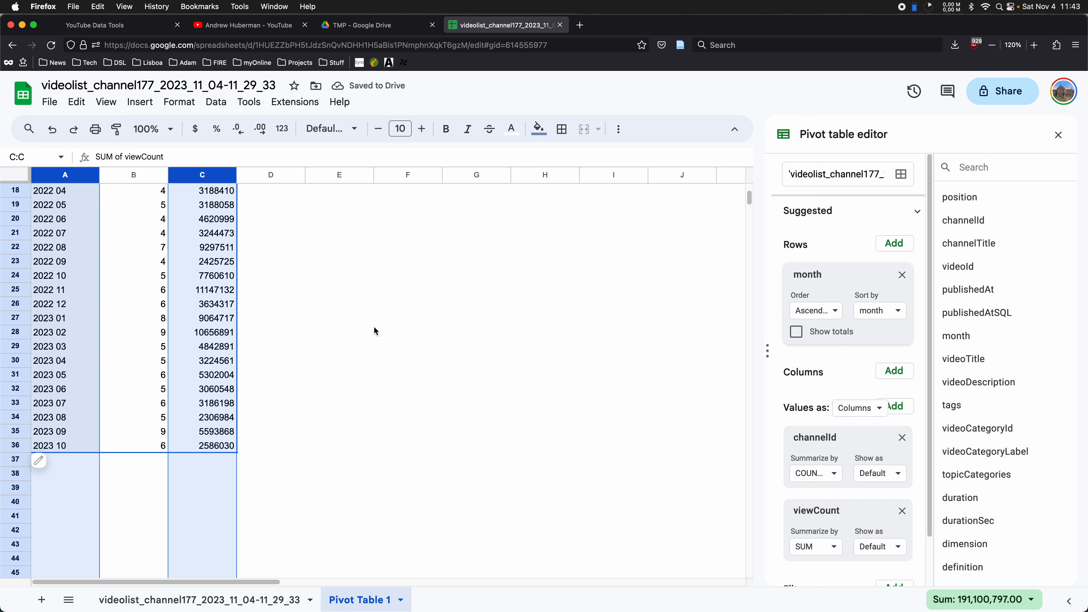
Insert a line chart of SUM of viewCount by month and move it beside the pivot table
scroll(375, 331, "up", 5)
left_click(145, 101)
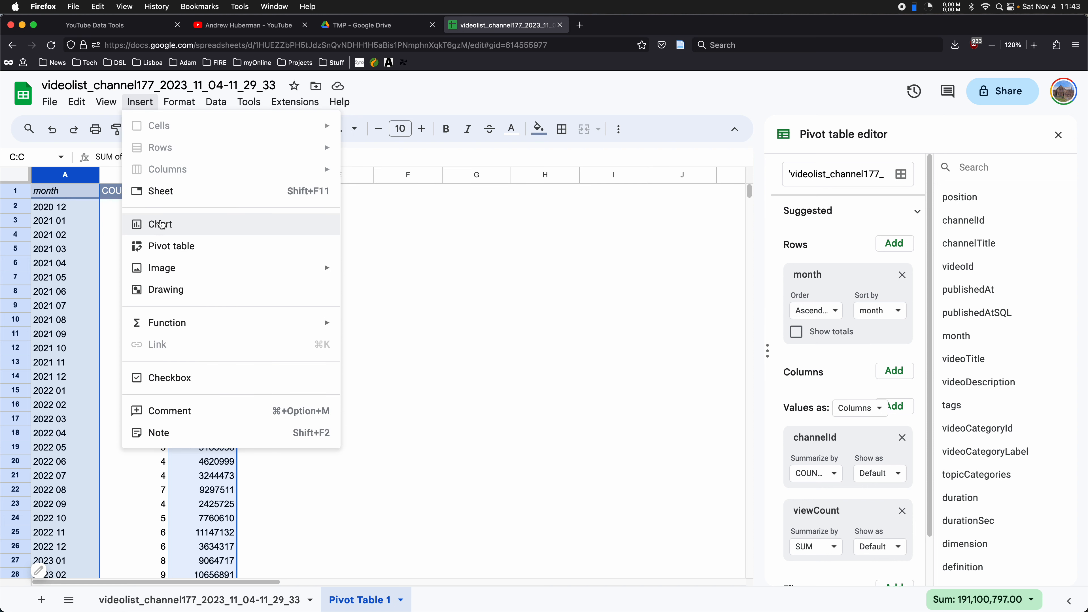
left_click(161, 224)
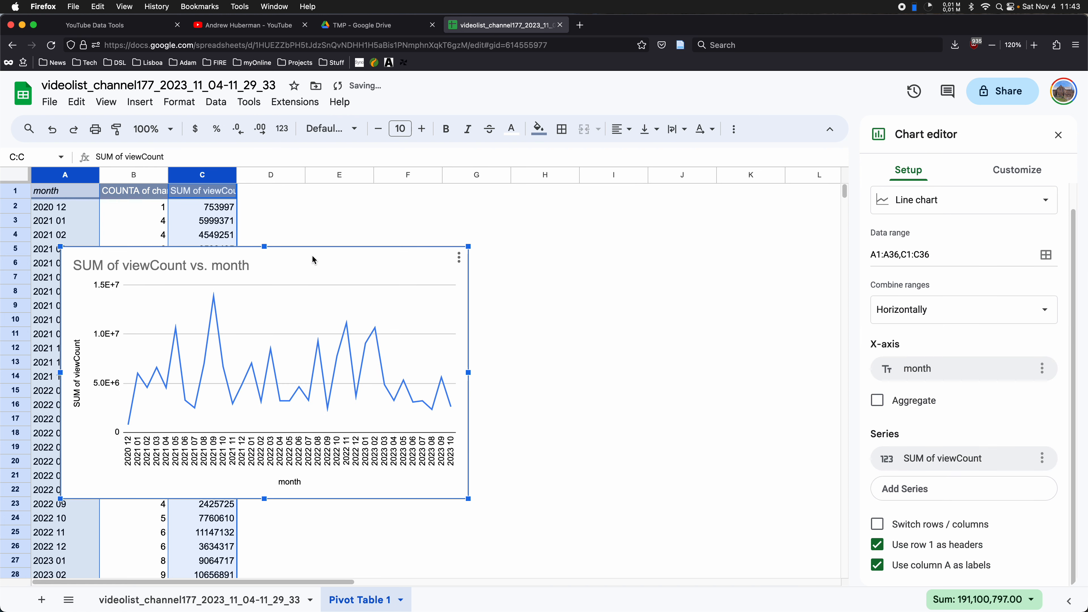
left_click_drag(313, 258, 543, 241)
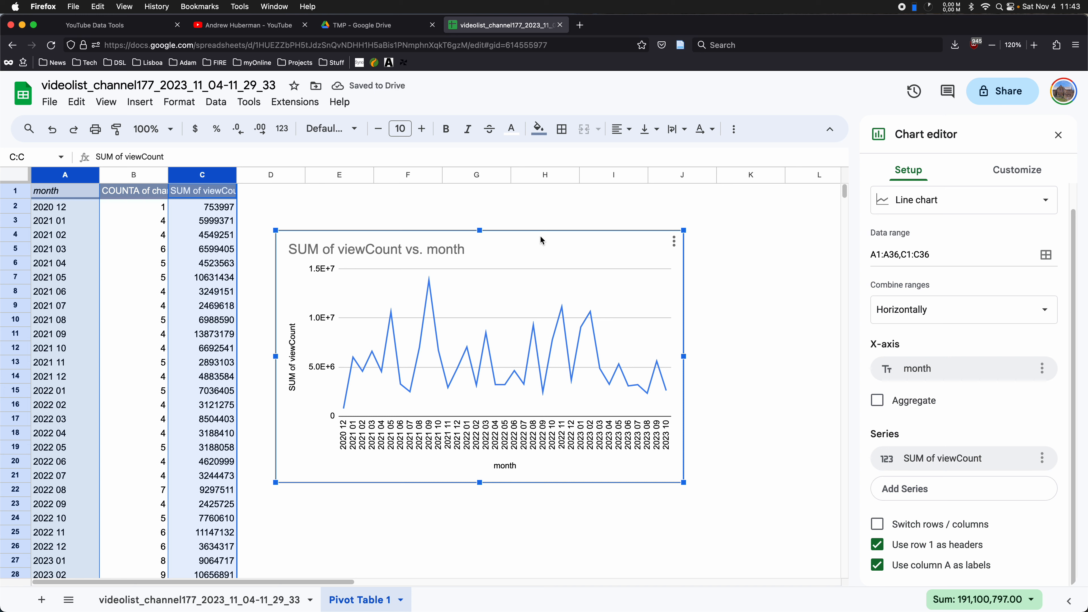
Review the source month column, the view count chart, and the available summary functions for viewCount
left_click(222, 595)
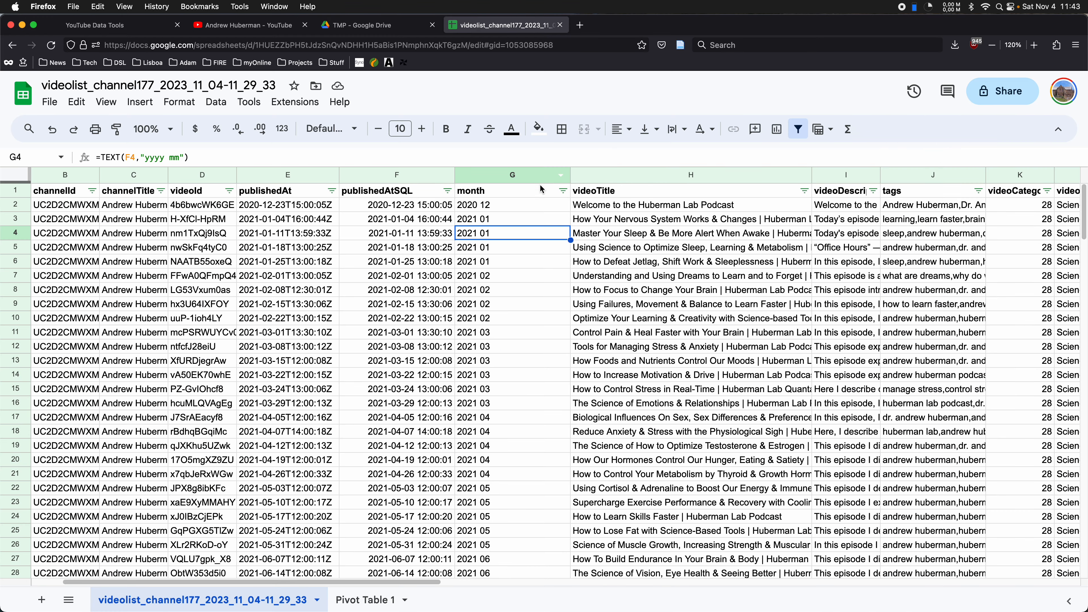
left_click(487, 196)
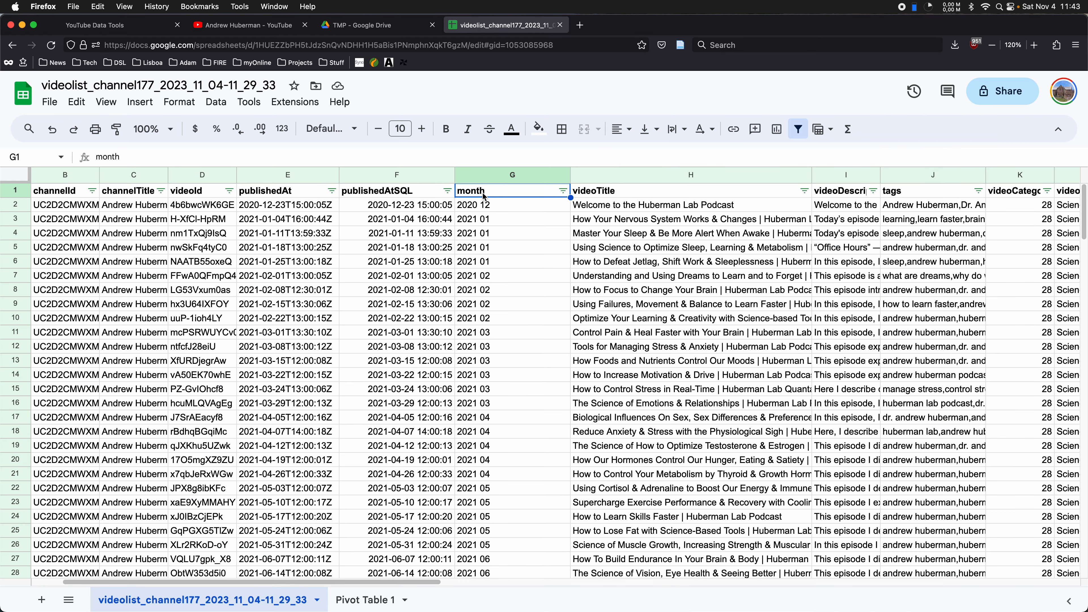
left_click(372, 600)
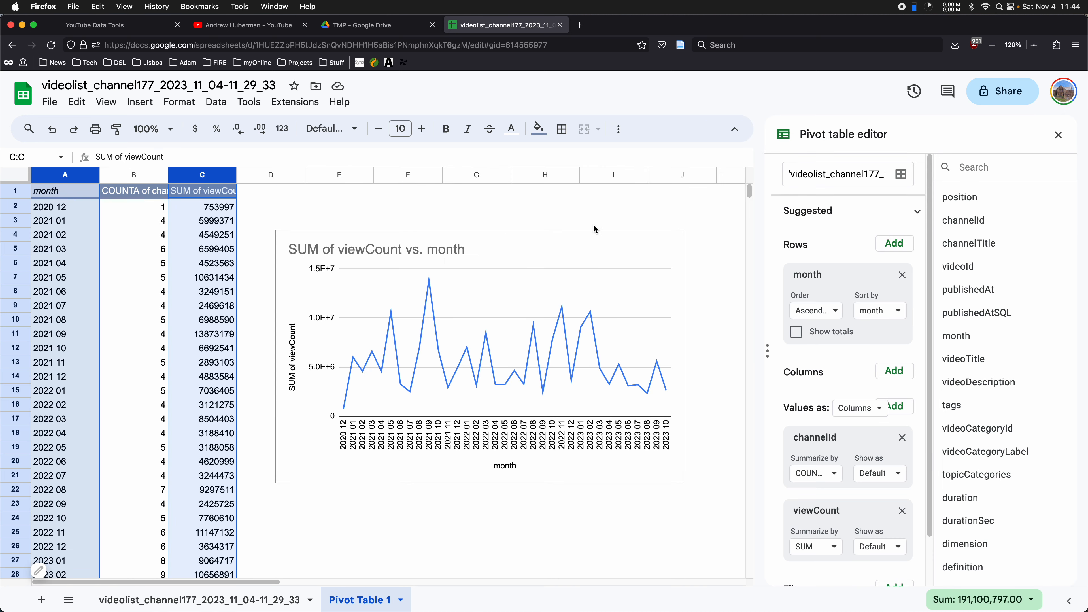
scroll(599, 231, "down", 2)
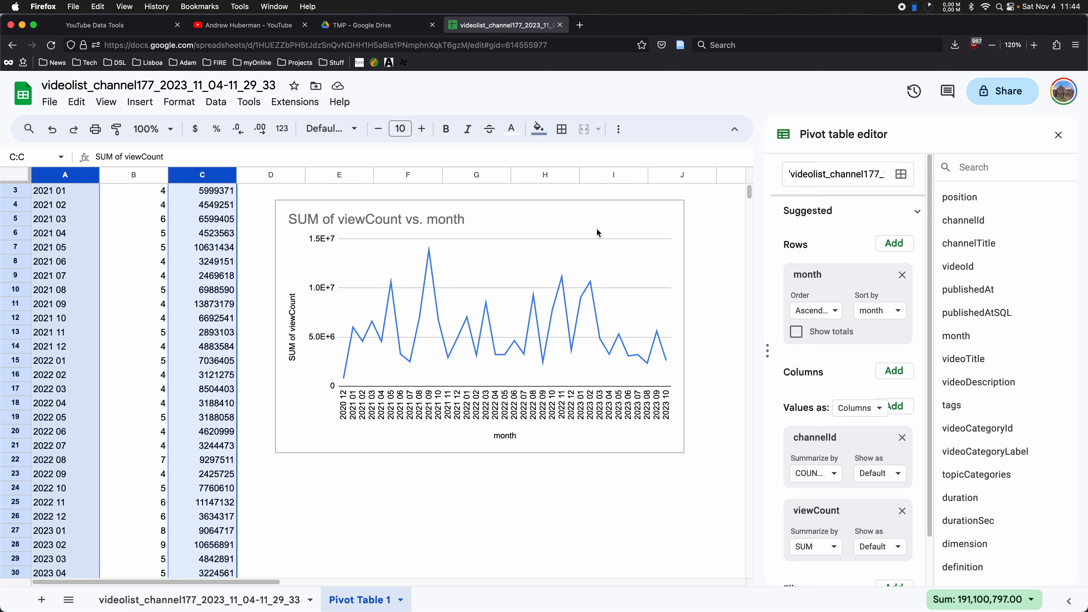
scroll(598, 233, "up", 2)
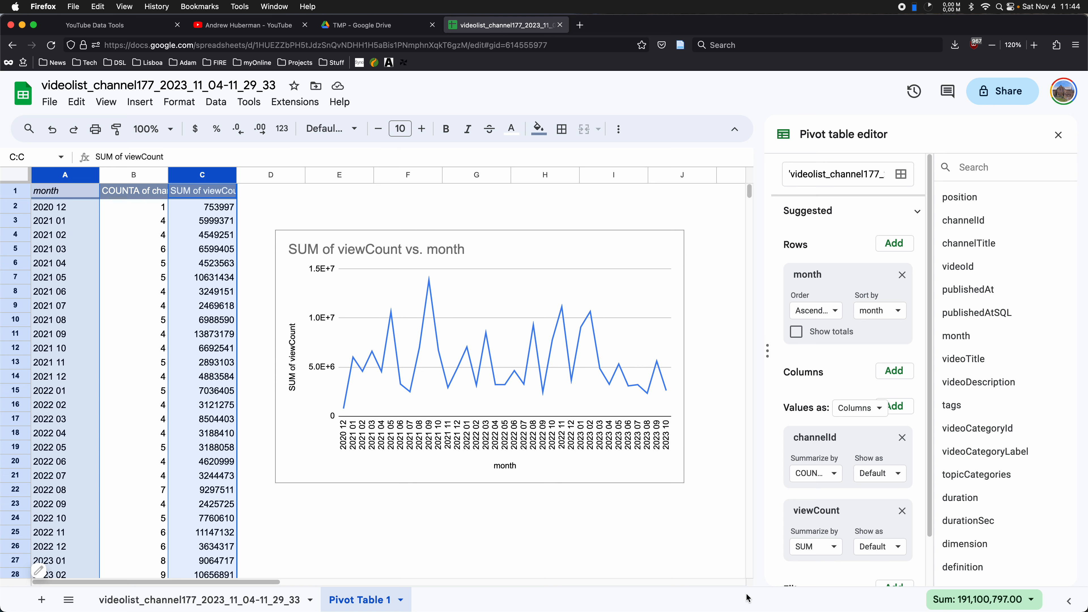
left_click(809, 553)
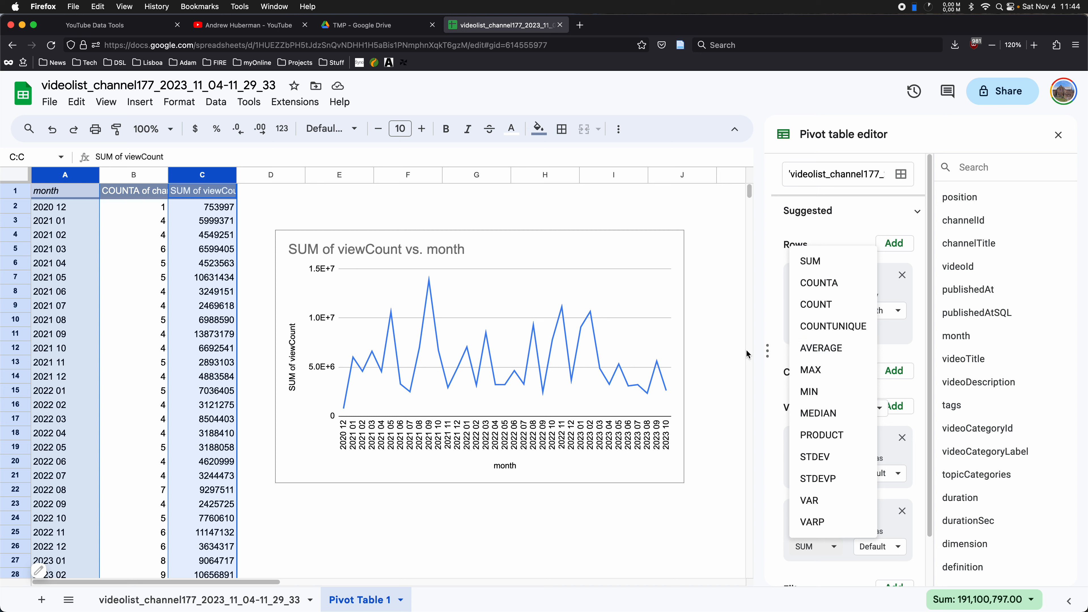
left_click(707, 348)
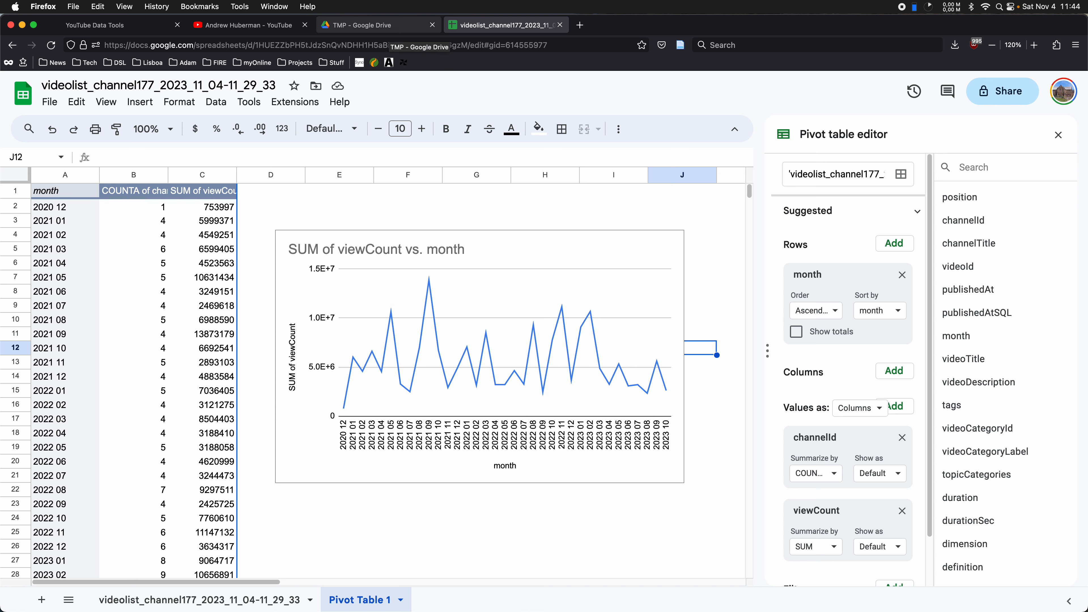
Widen the tags column J in the video list sheet to show more of each video's tags
left_click(222, 600)
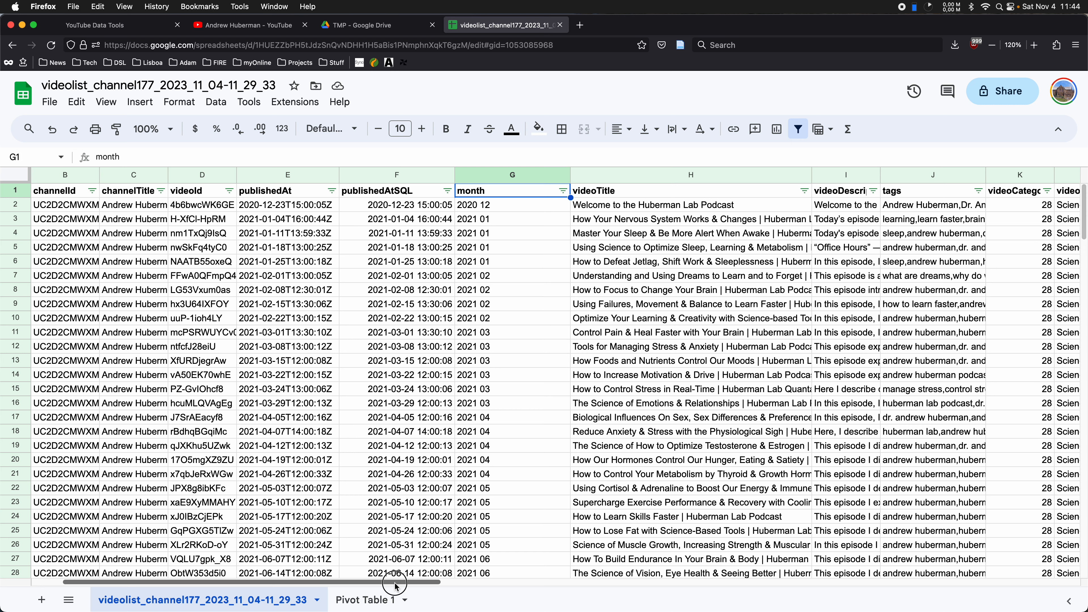
left_click_drag(394, 583, 608, 583)
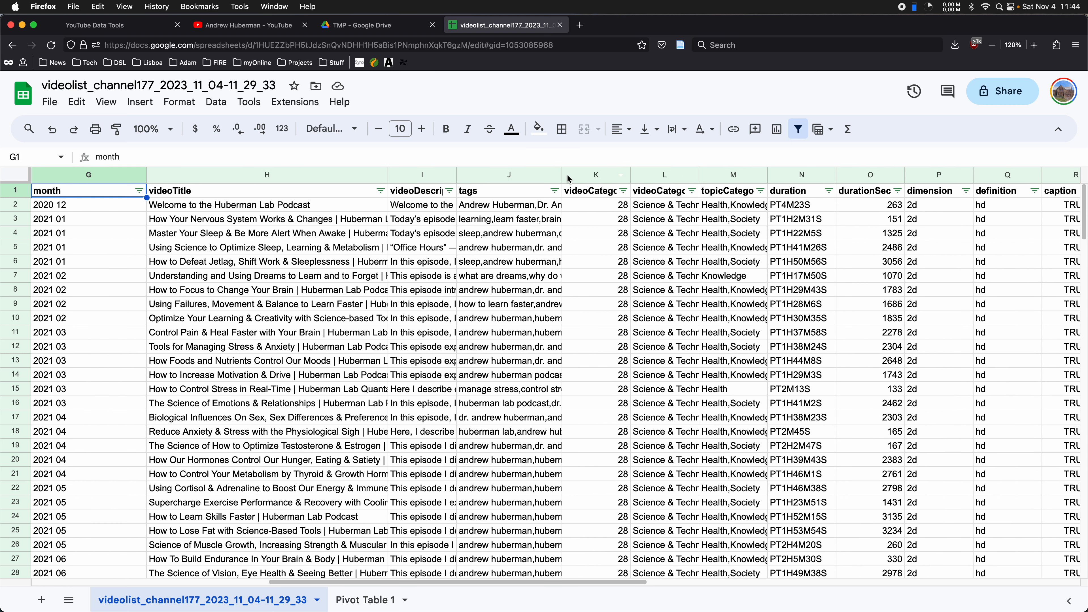
left_click_drag(561, 174, 793, 176)
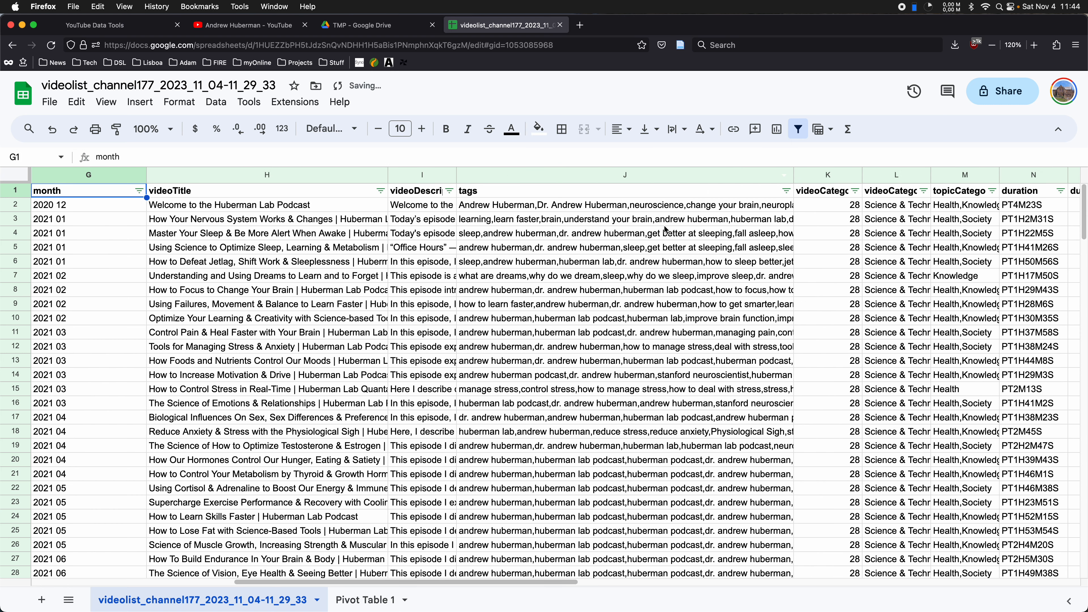
Examine the full tag list in cell J2, highlighting its first individual tags without editing the cell
left_click(513, 207)
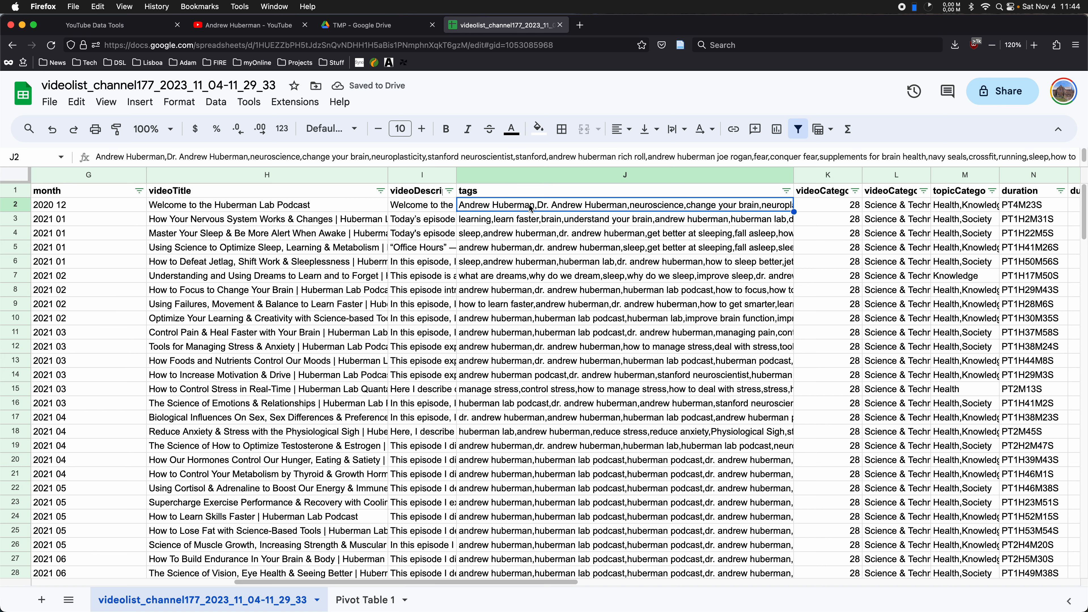
double_click(520, 209)
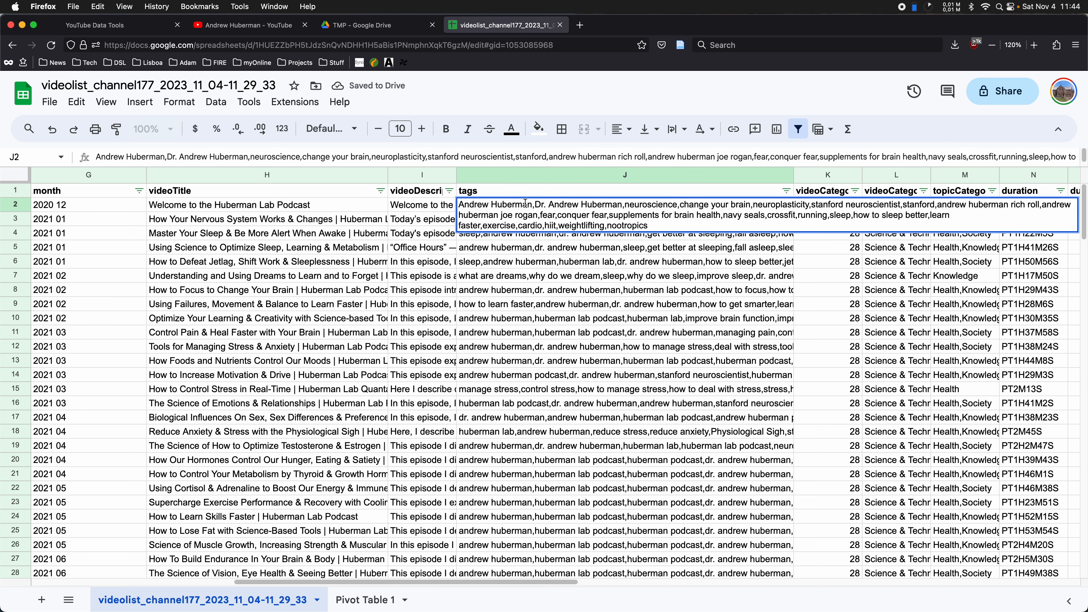
left_click_drag(531, 205, 448, 206)
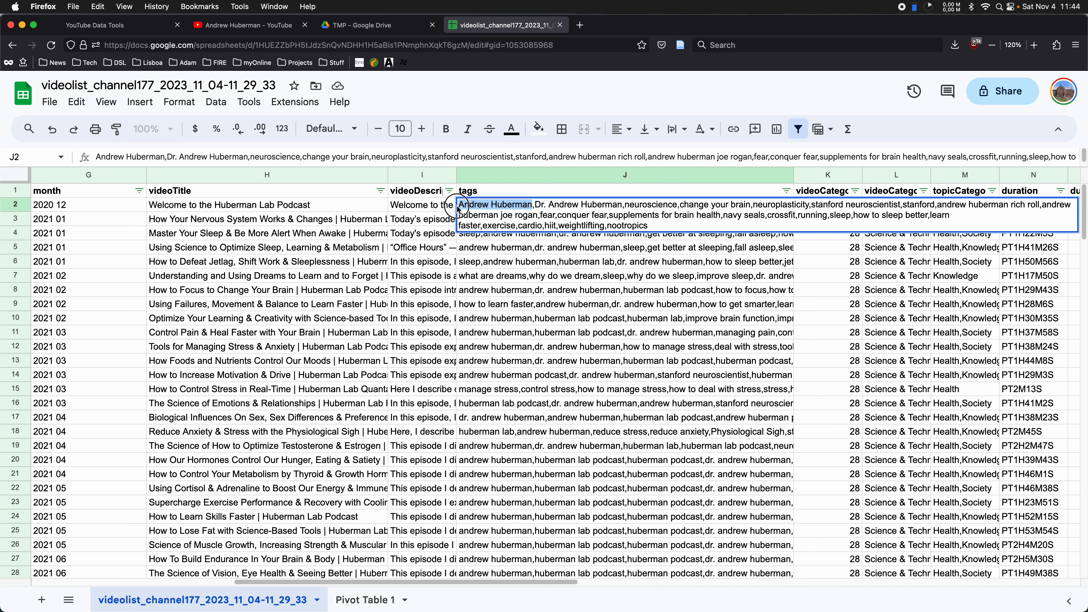
left_click_drag(535, 205, 624, 199)
left_click(626, 200)
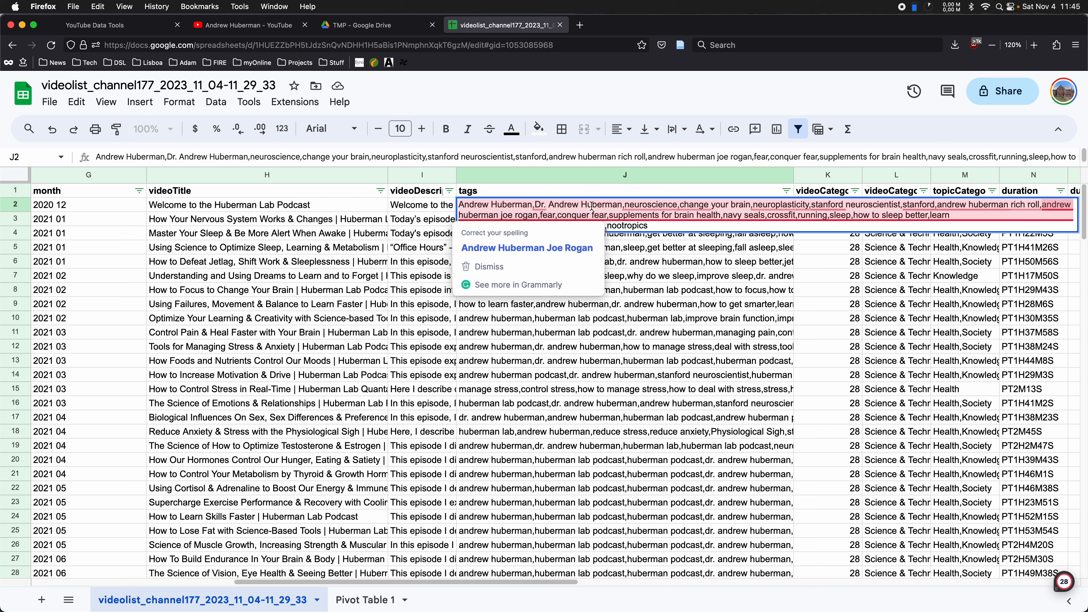
left_click(618, 251)
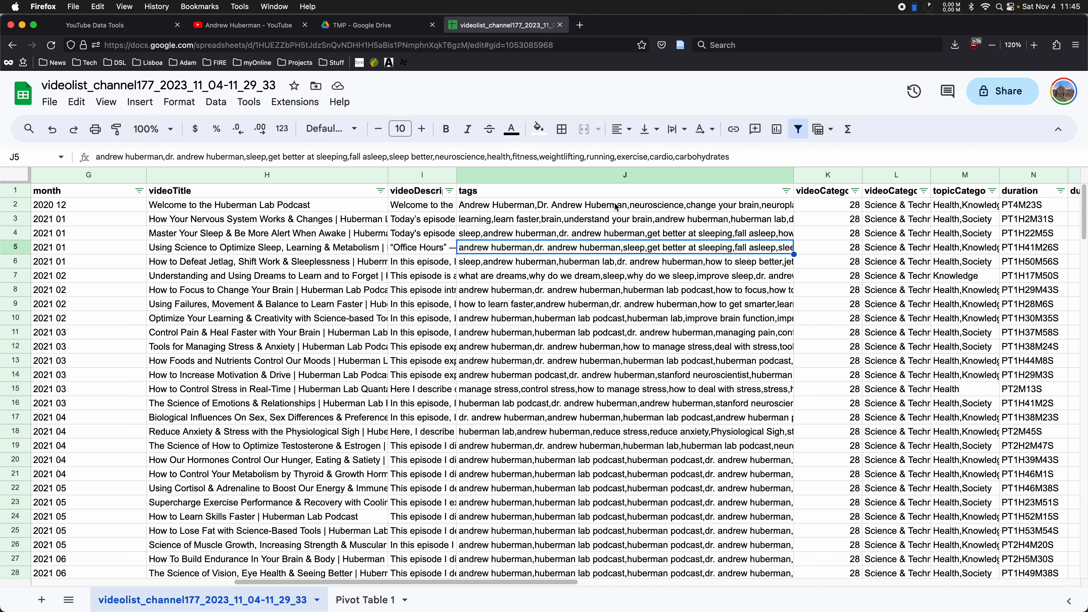
Switch to Gephi and open videolist_tagnet_channel177_2023_11_04-10_17_25.gdf as an undirected graph in a new workspace
key("super+Tab")
left_click(468, 330)
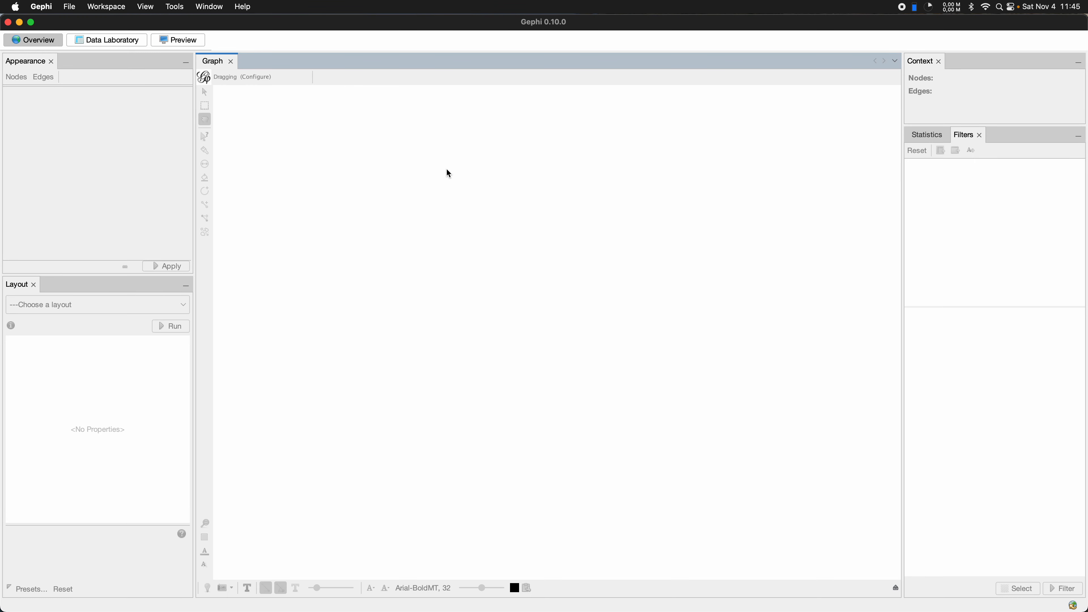
left_click(436, 146)
left_click(64, 8)
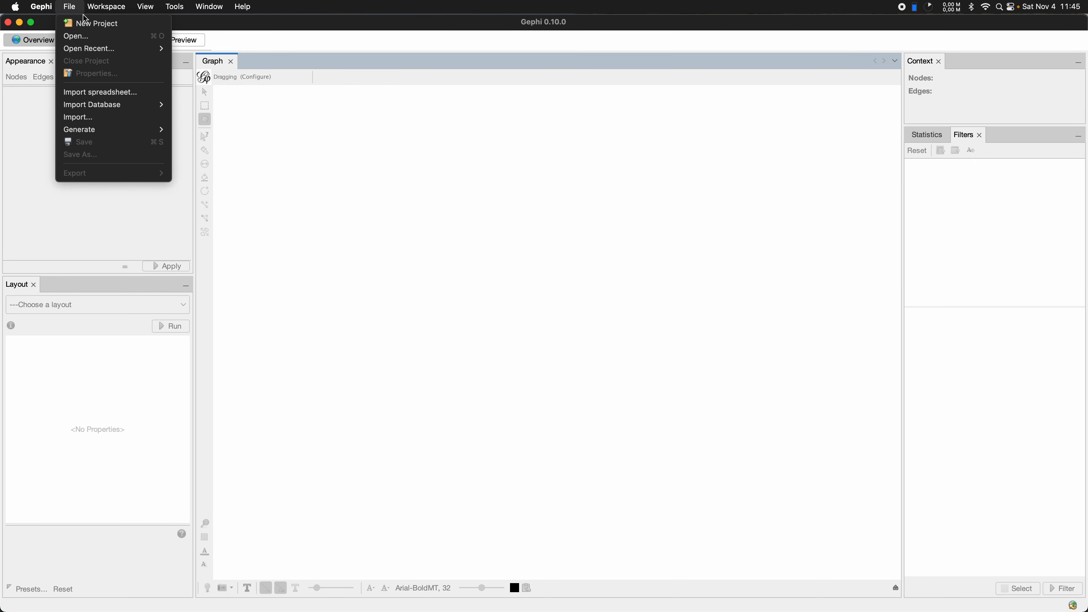
left_click(85, 36)
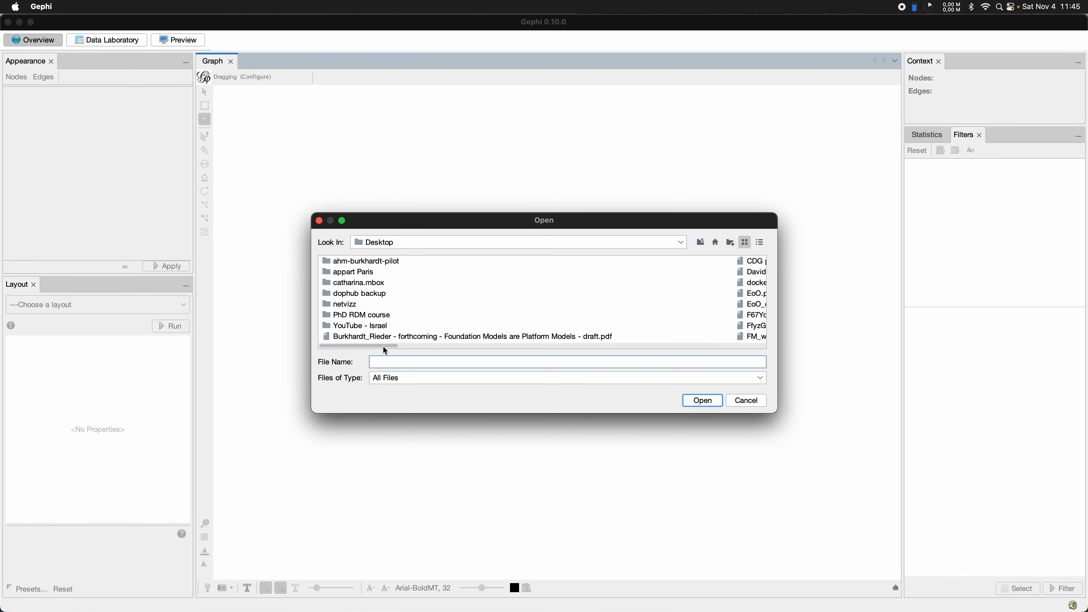
left_click_drag(385, 350, 665, 365)
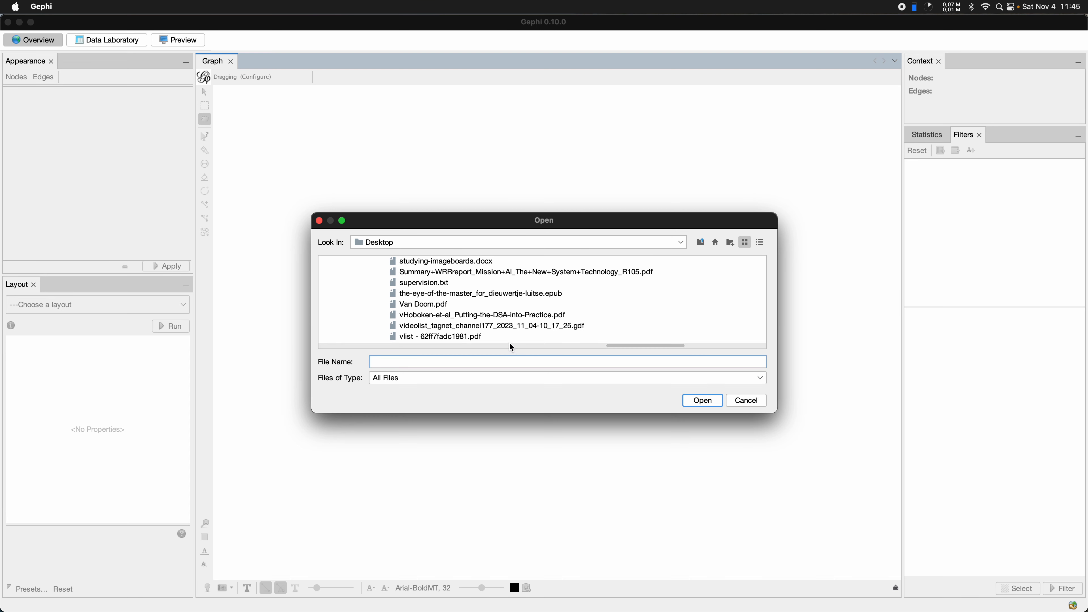
left_click(472, 326)
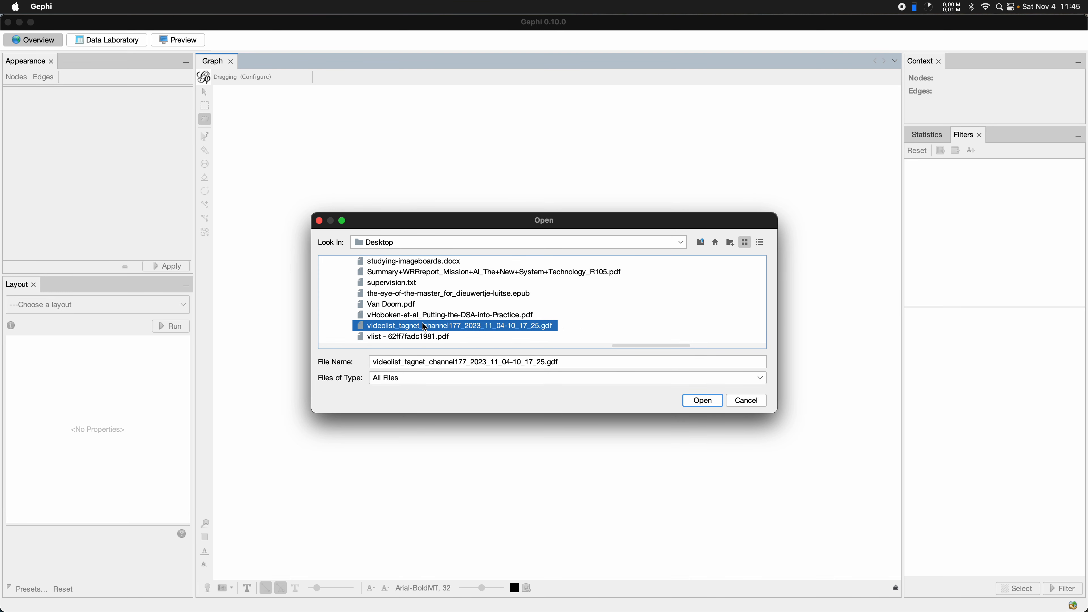
left_click(712, 400)
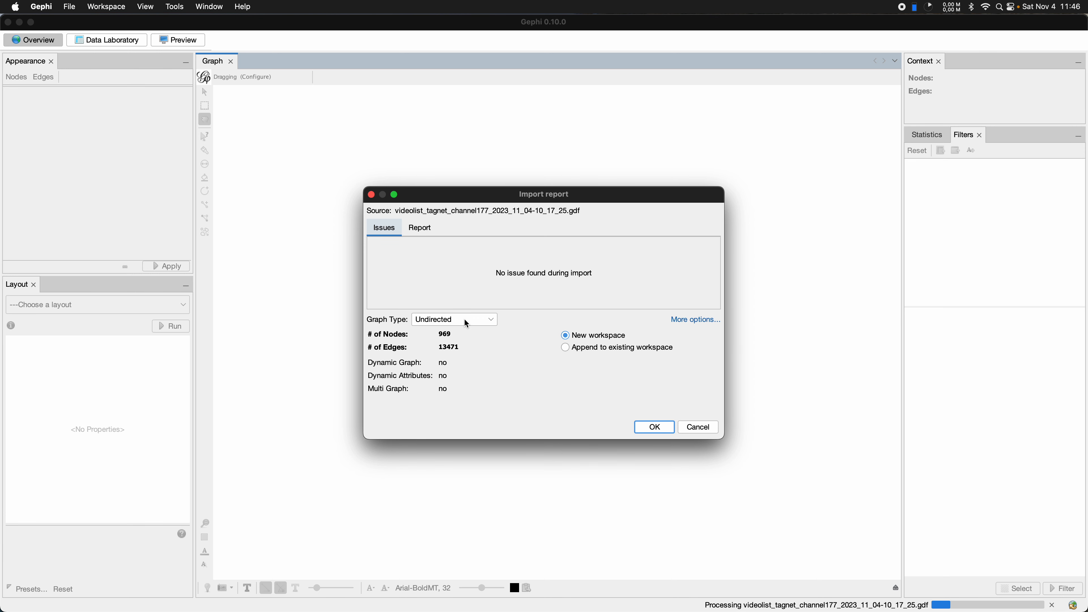
left_click(653, 428)
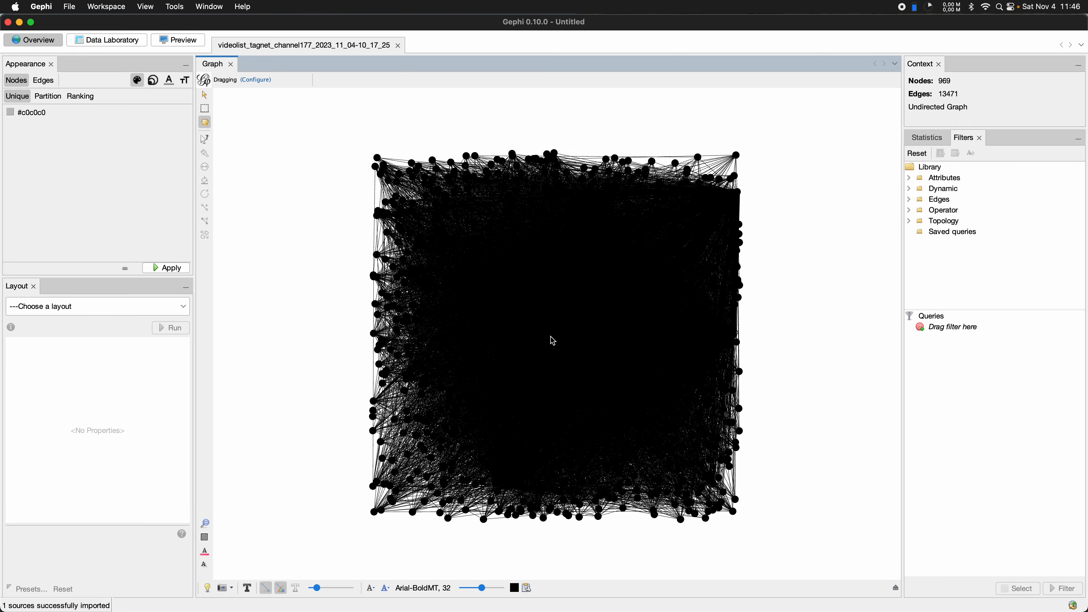
Inspect the imported tag network as a whole, briefly showing the node labels and hiding them again
scroll(603, 338, "down", 3)
scroll(604, 339, "up", 3)
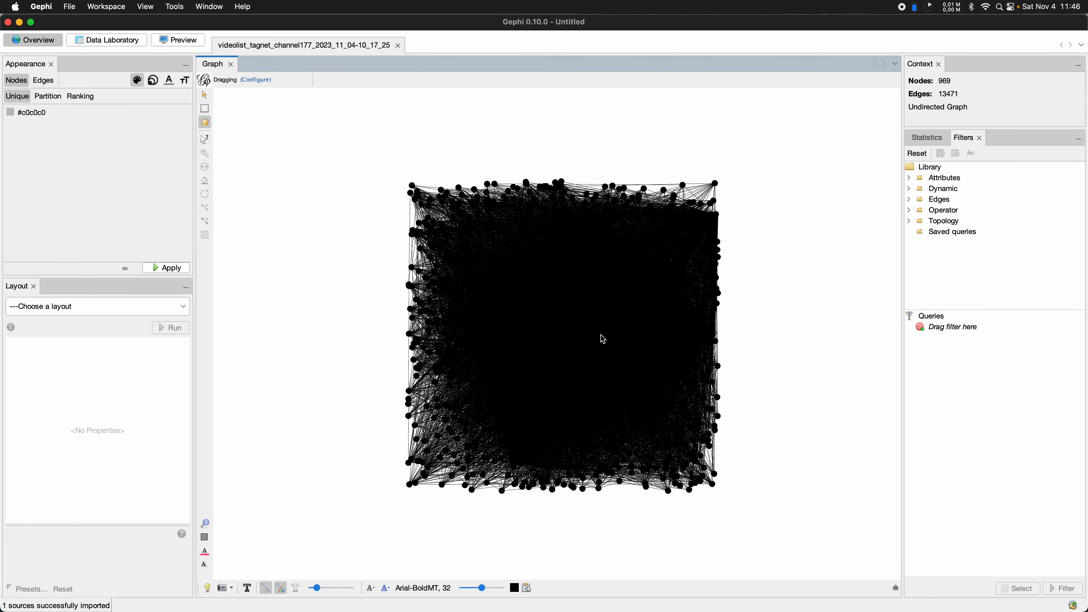
scroll(604, 339, "up", 2)
scroll(603, 339, "down", 2)
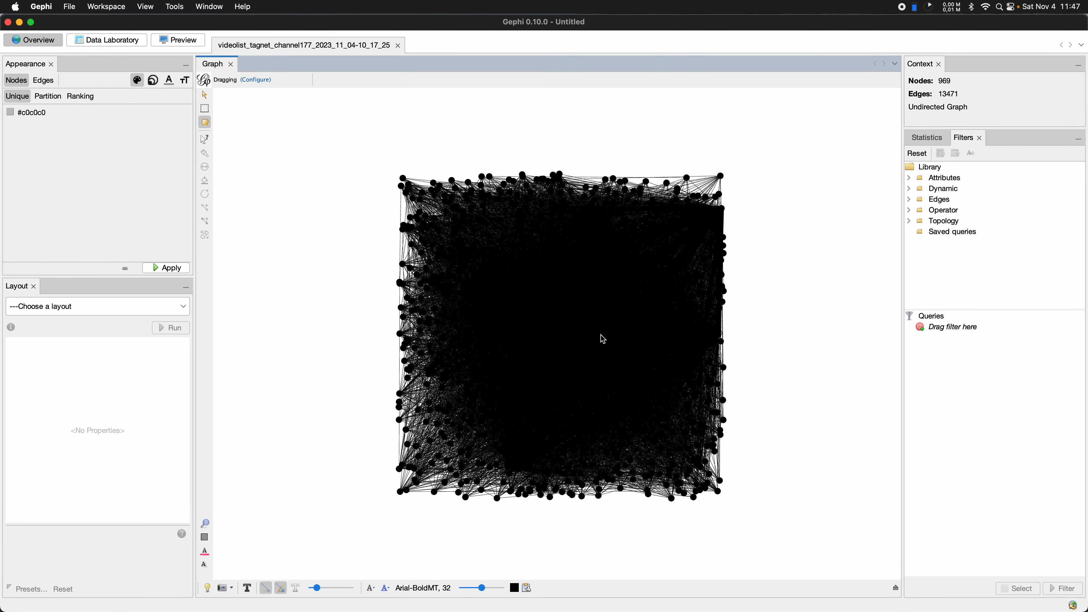
scroll(603, 339, "down", 2)
scroll(604, 339, "up", 1)
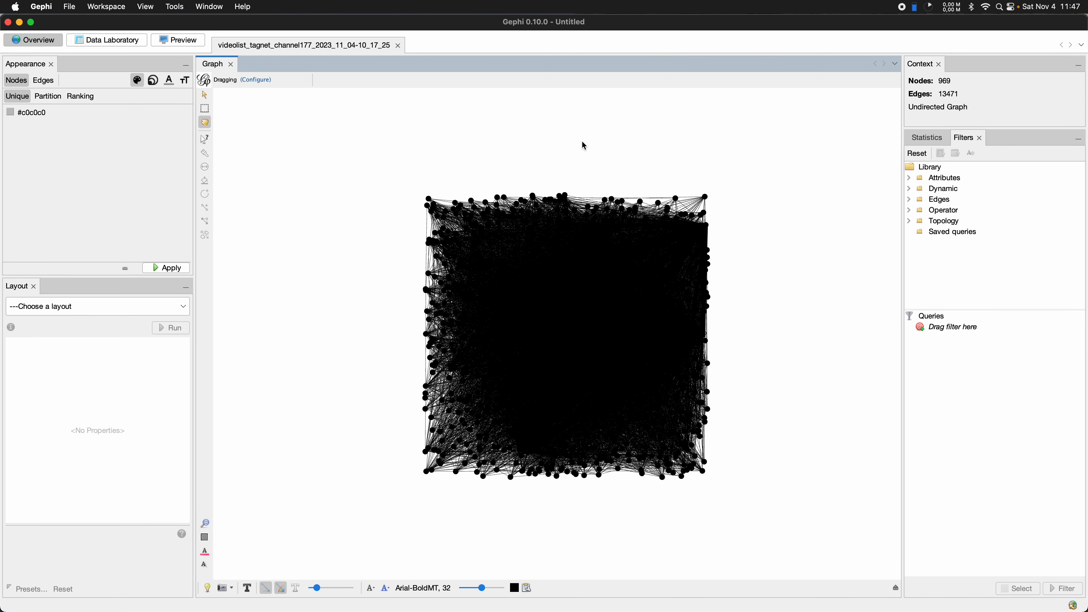
left_click(114, 137)
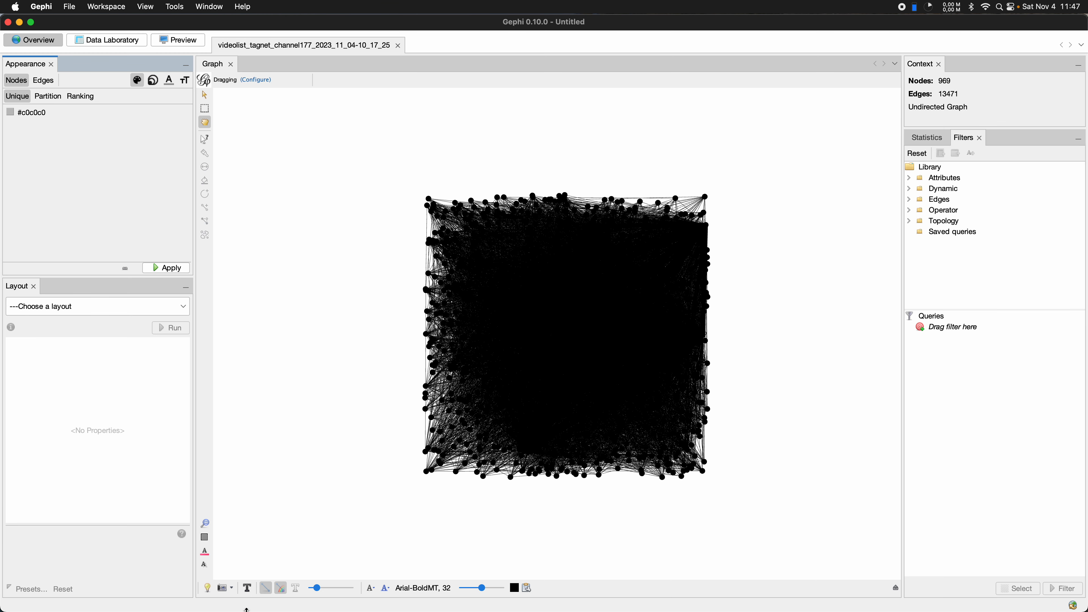
left_click(246, 589)
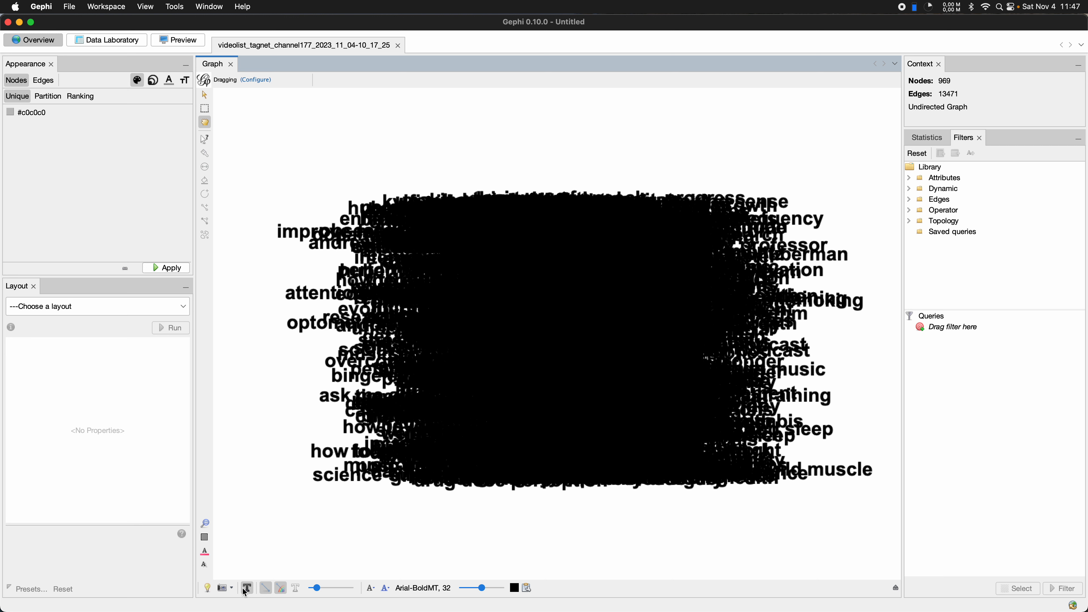
left_click(246, 589)
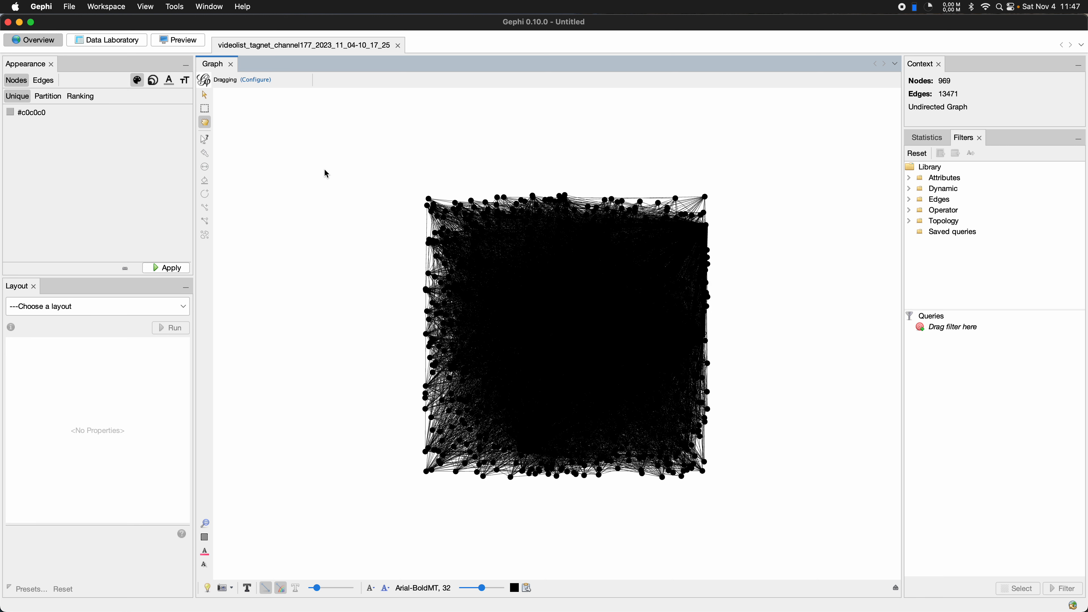
Examine the node table in the Data Laboratory, comparing the count values of the first tags row by row
left_click(107, 40)
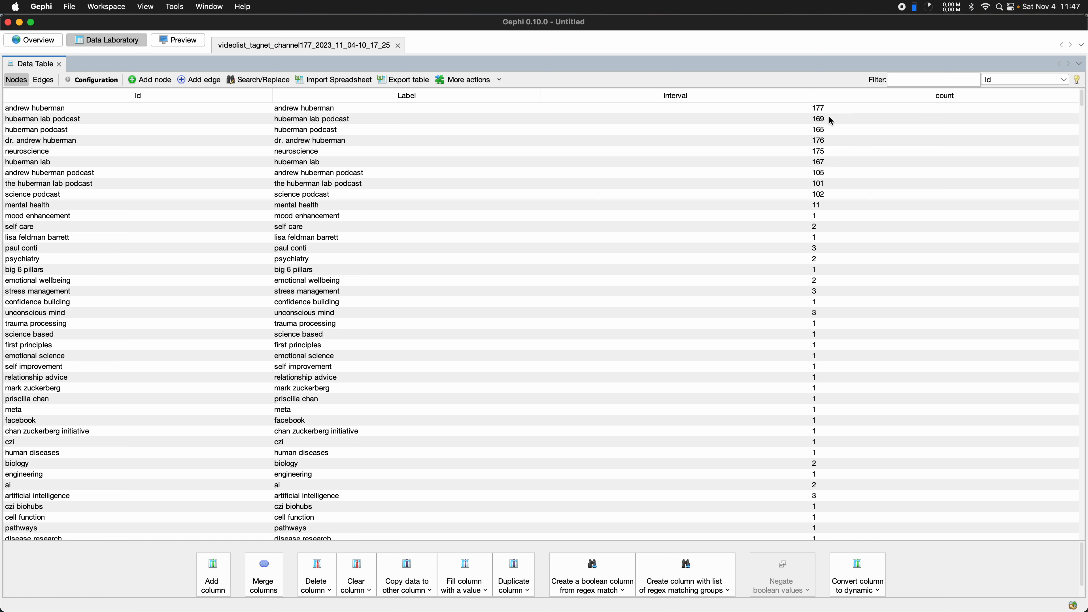
left_click(573, 109)
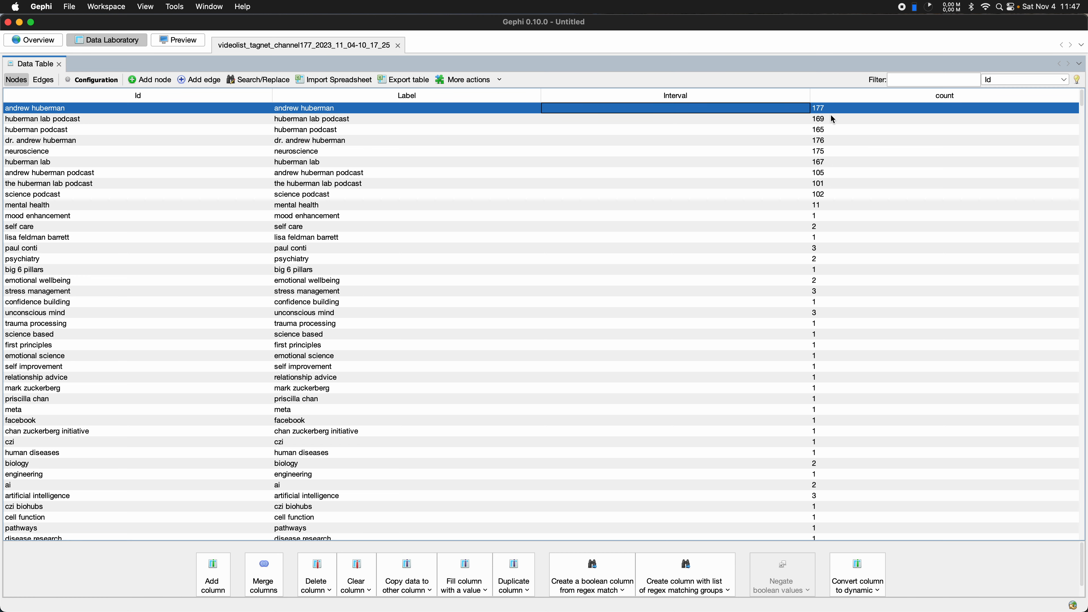
left_click(831, 123)
left_click(833, 130)
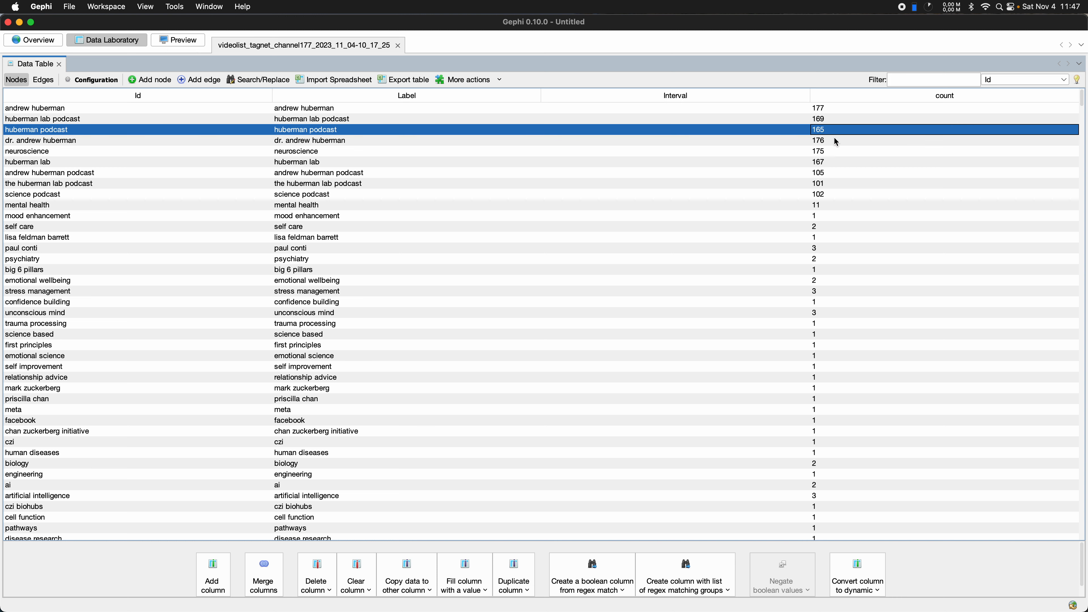
left_click(835, 141)
left_click(835, 153)
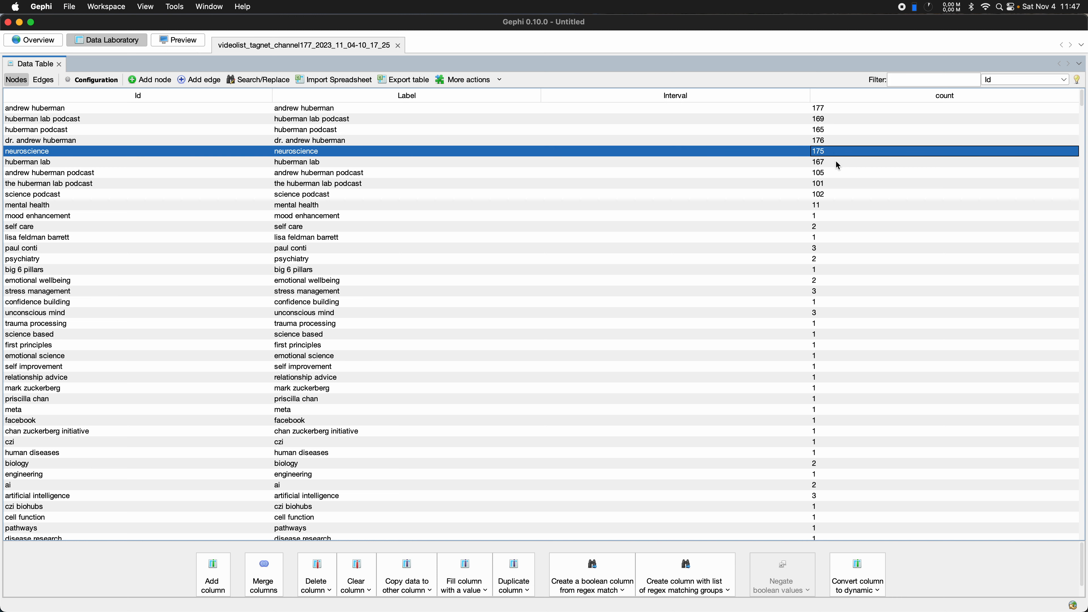
left_click(838, 164)
left_click(838, 174)
left_click(838, 183)
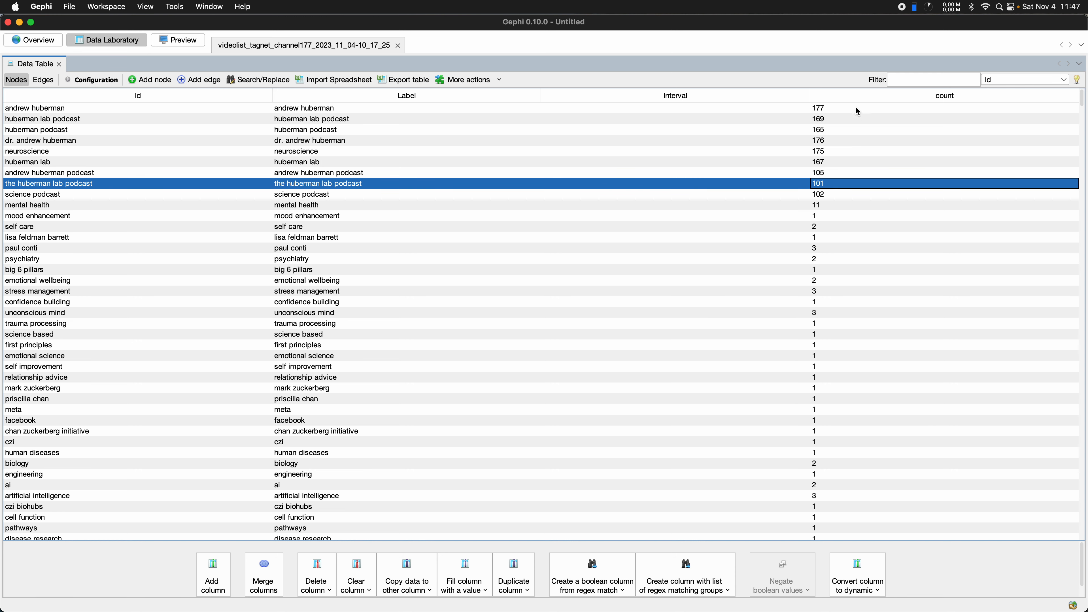
Sort the node table by count in descending order and review the most frequent tags down to neuroplasticity
left_click(865, 96)
left_click(865, 97)
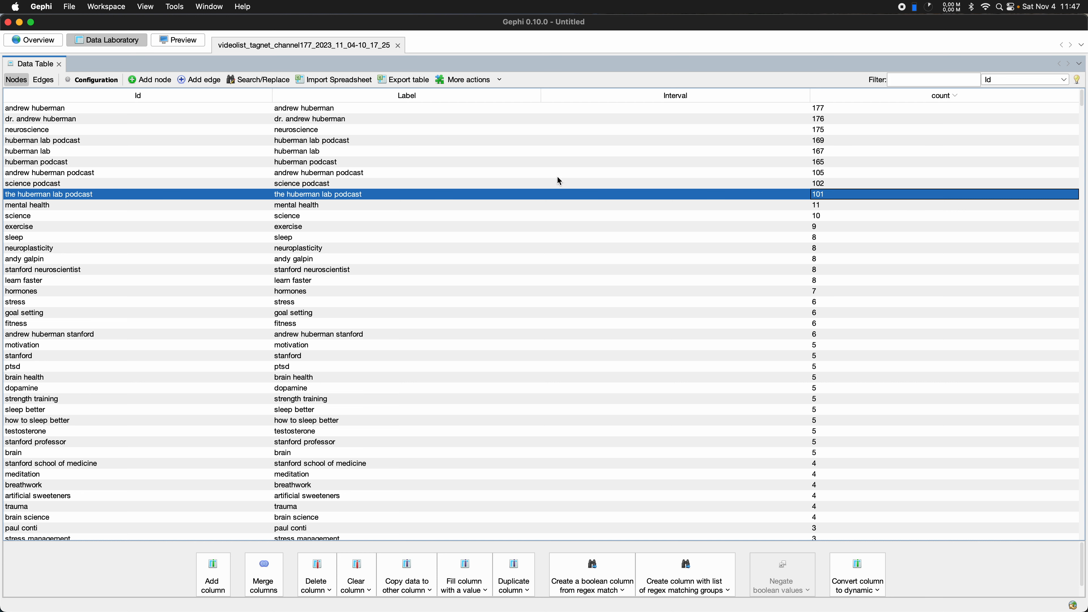
left_click(418, 186)
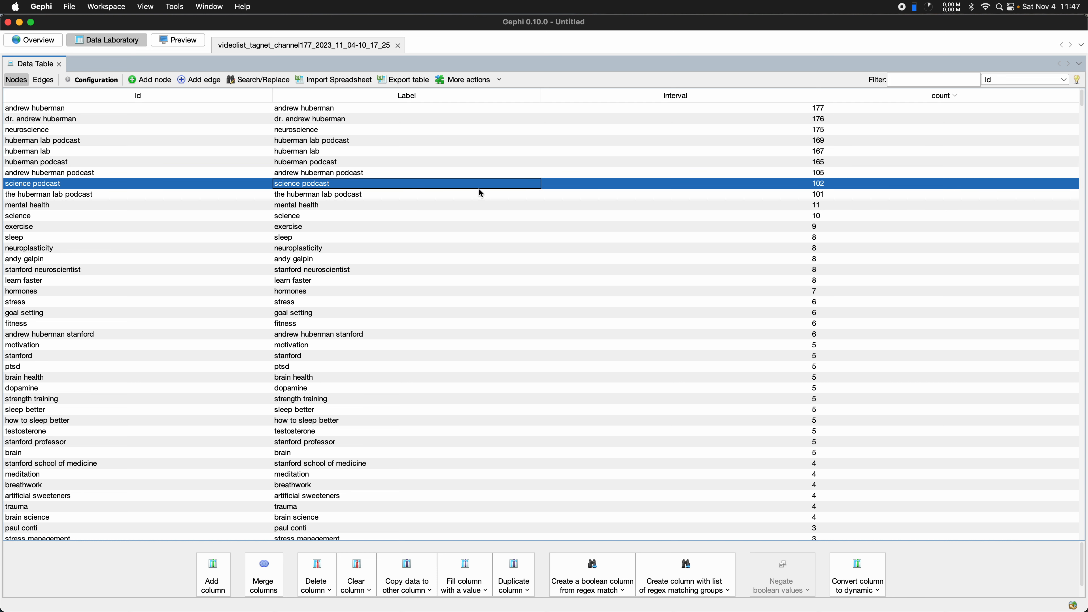
left_click(454, 195)
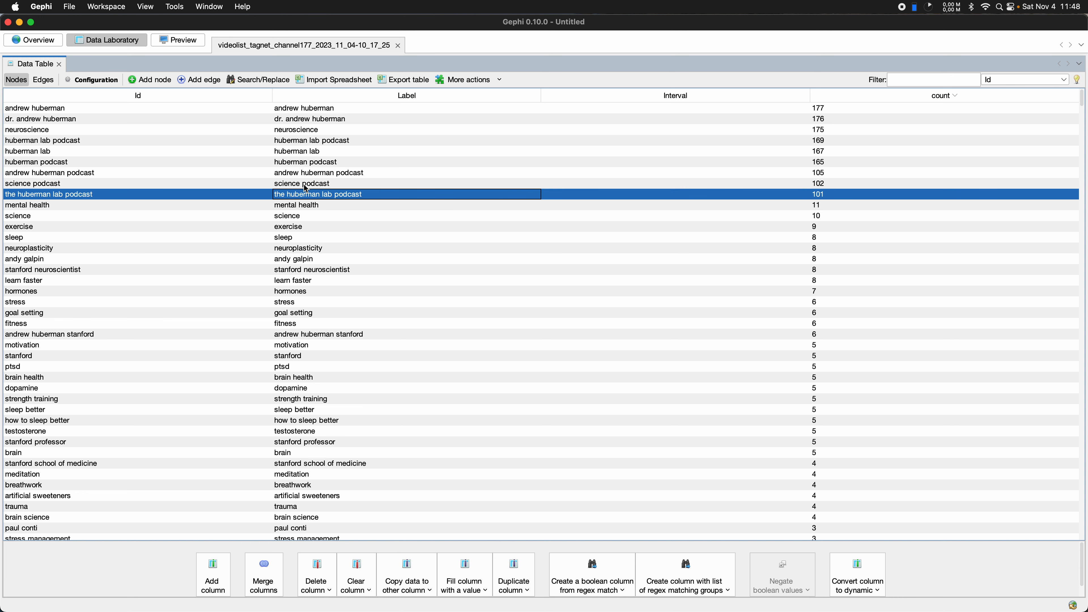
left_click(299, 133)
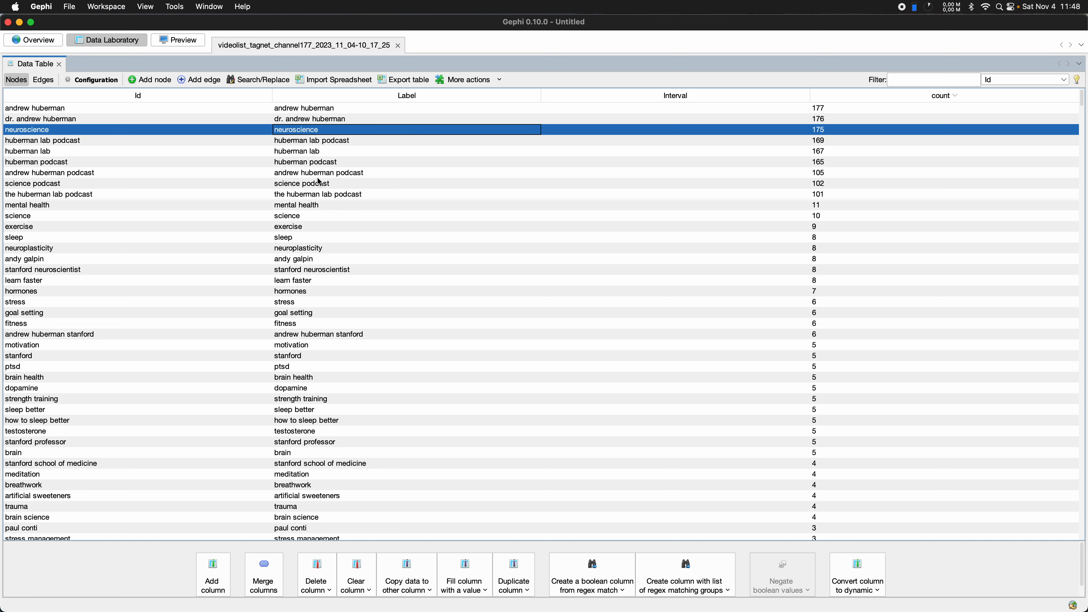
left_click(308, 184)
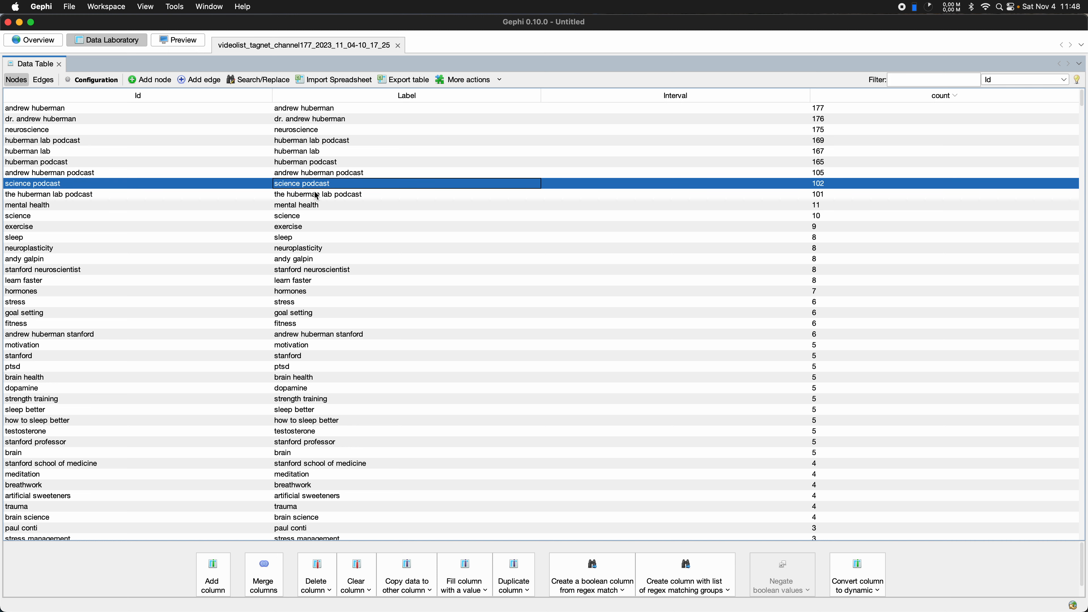
left_click(317, 195)
left_click(319, 206)
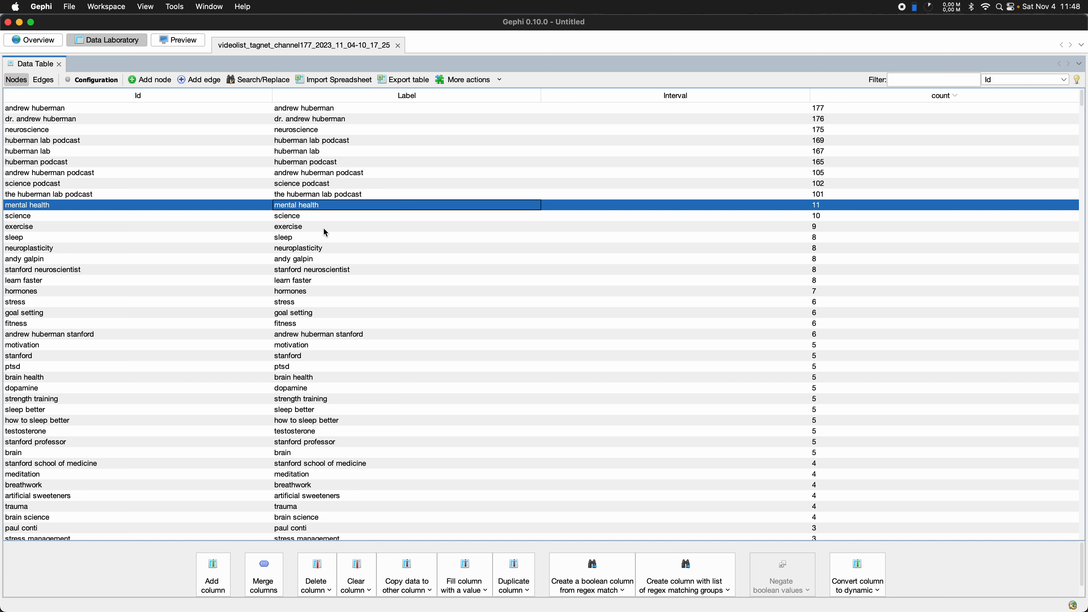
left_click(311, 219)
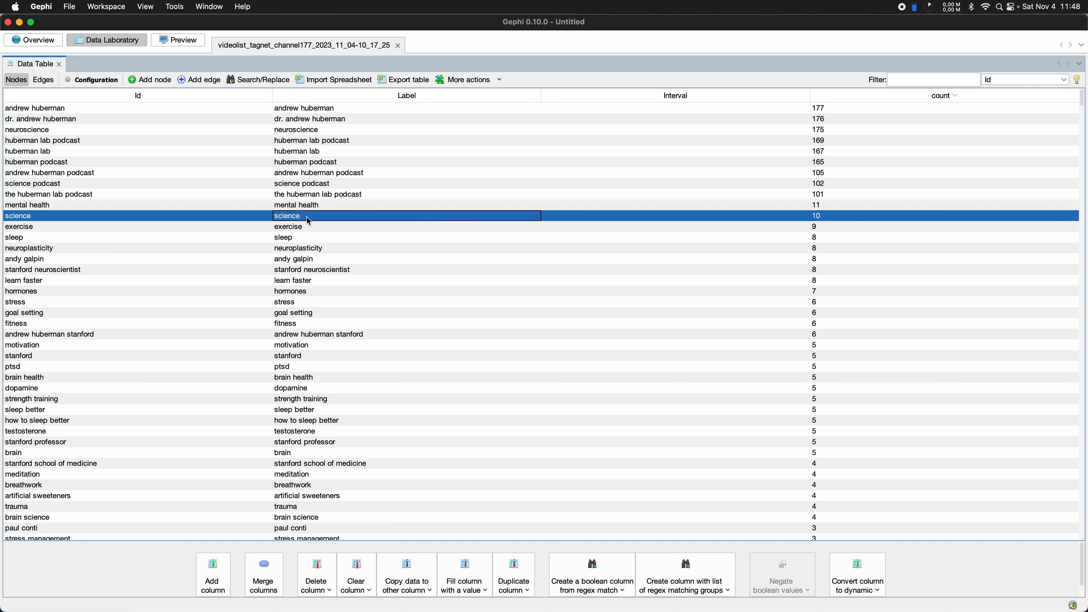
left_click(303, 230)
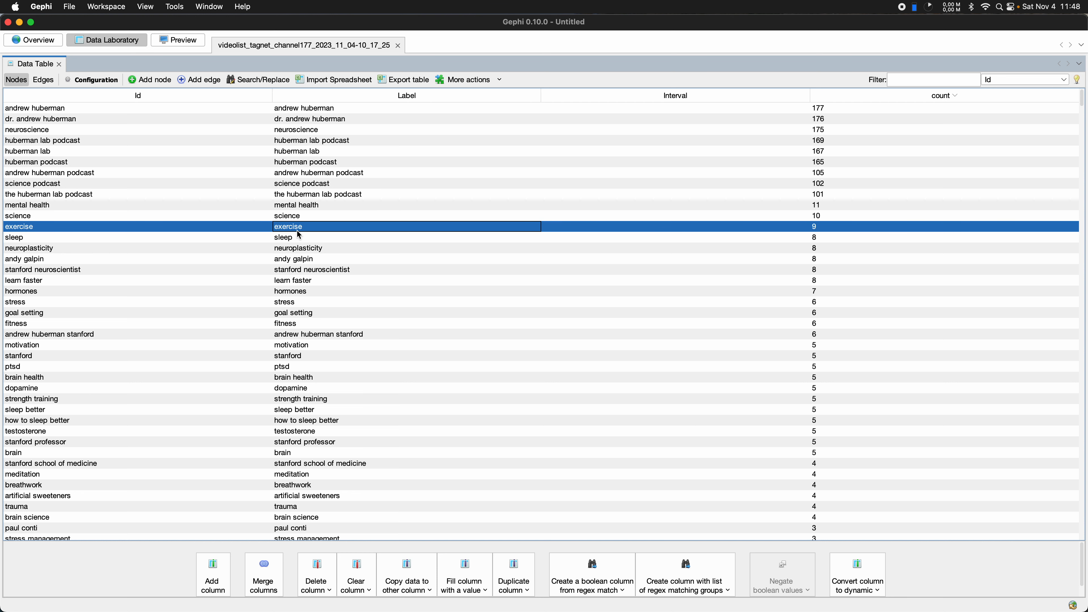
left_click(299, 237)
left_click(300, 249)
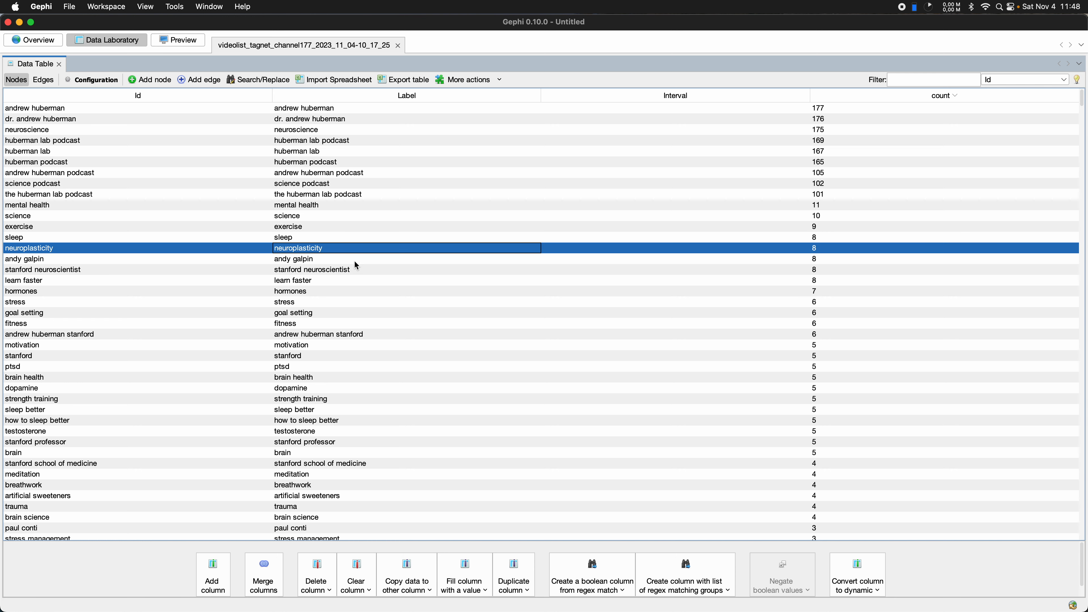
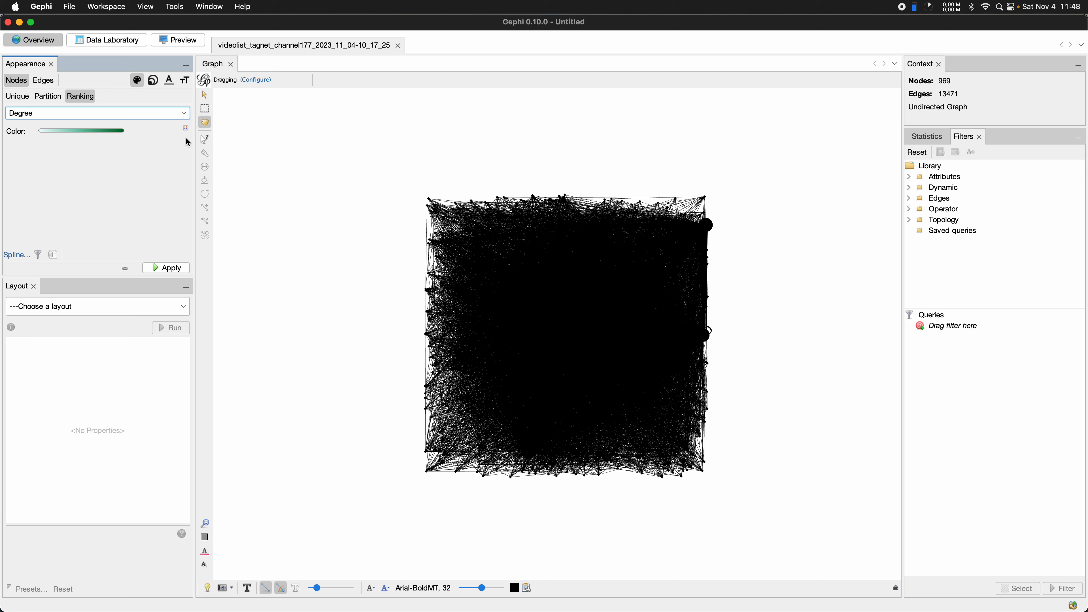
Color the nodes by Degree ranking using a blue-yellow-red gradient
left_click(185, 129)
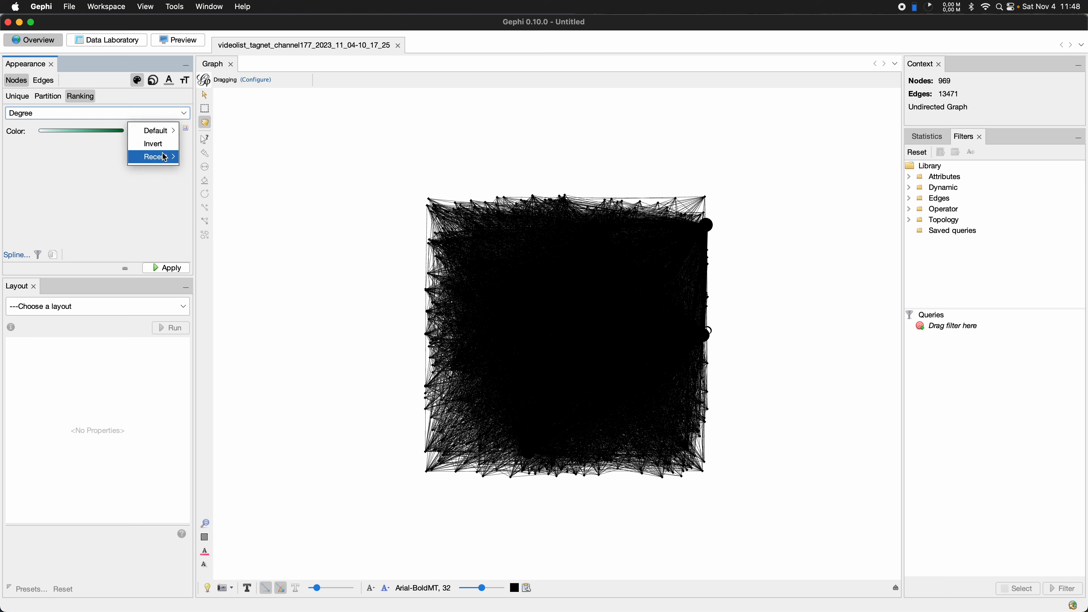
left_click(186, 160)
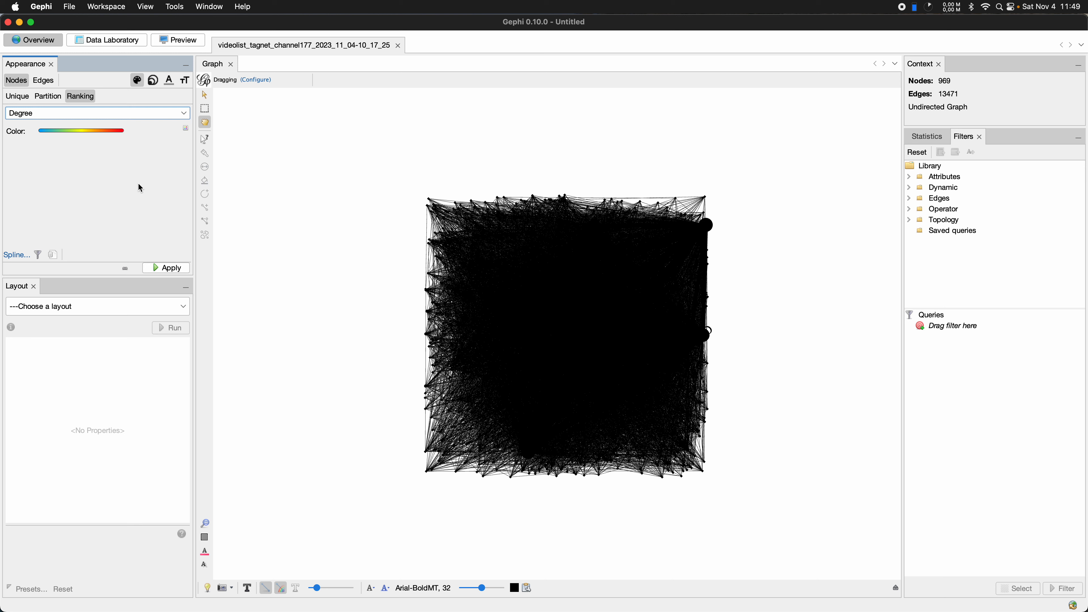
left_click(166, 267)
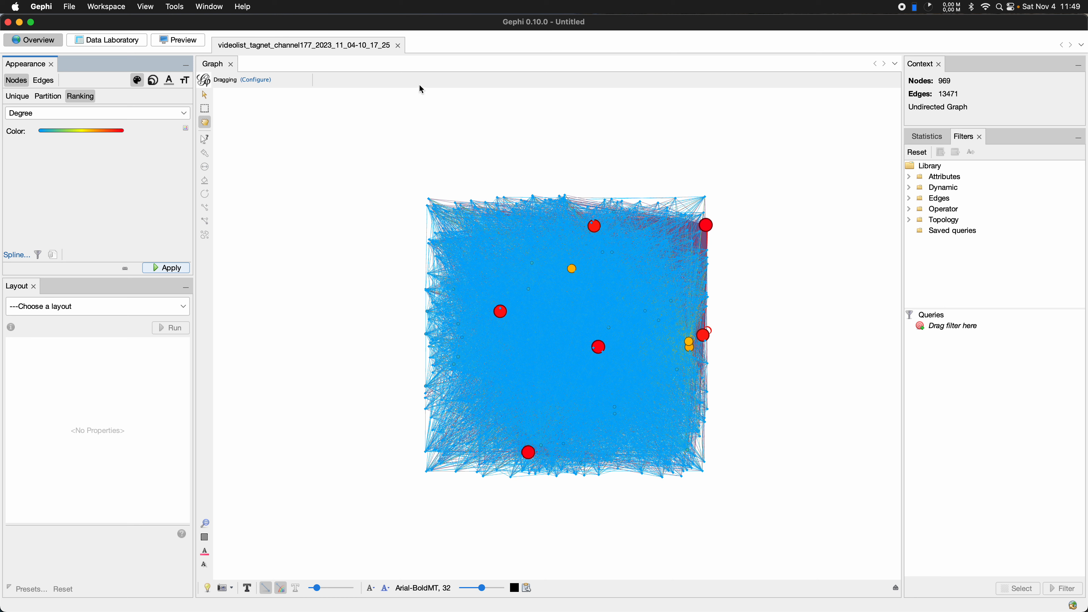
Run the ForceAtlas 2 layout with its default settings on the tag network and stop it once the nodes have spread into clusters
left_click(104, 312)
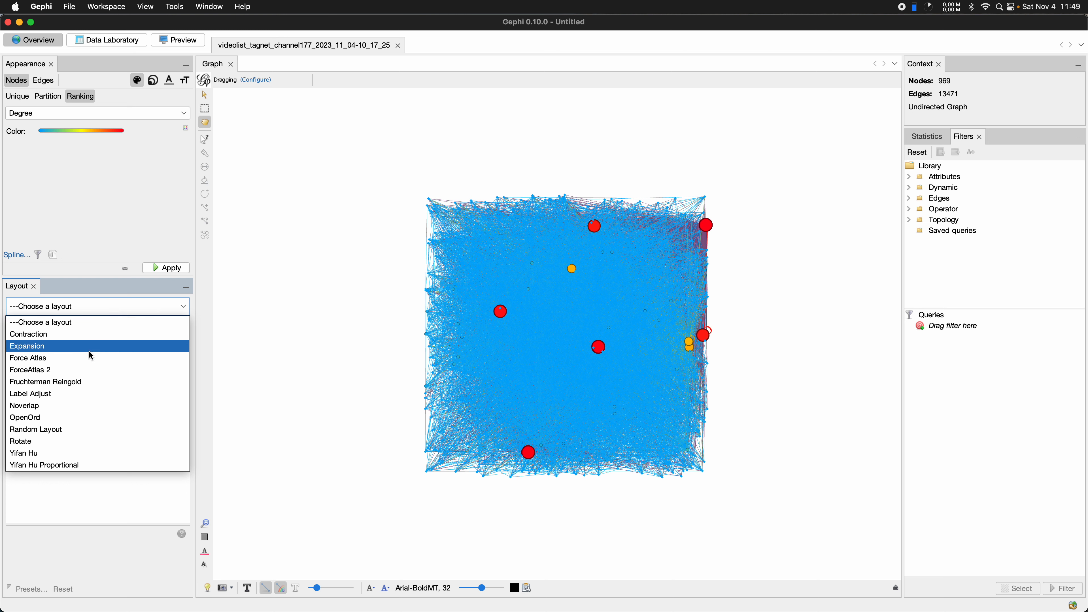
left_click(86, 372)
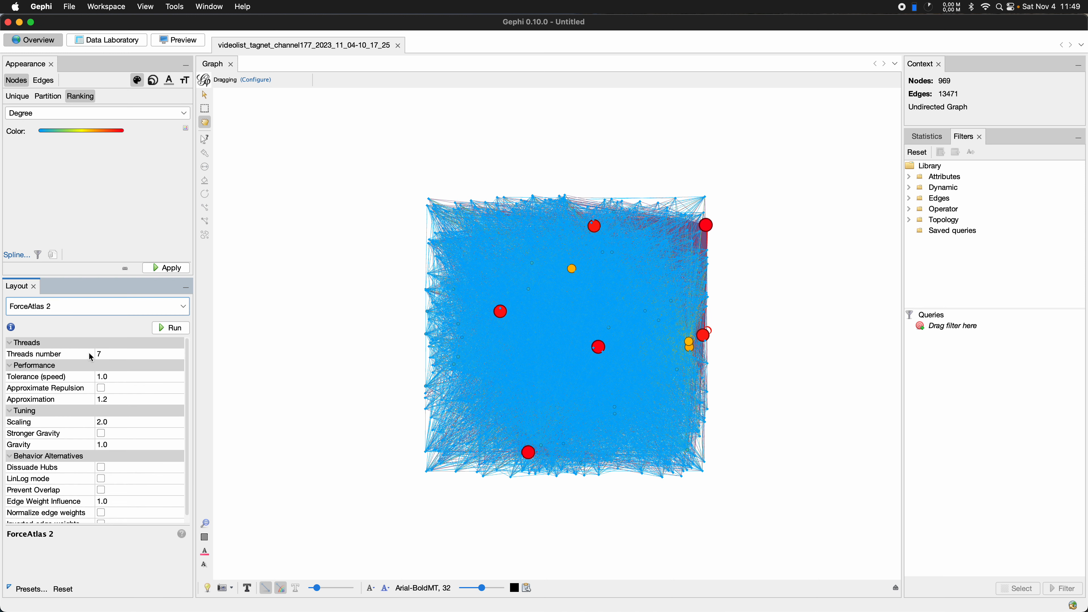
left_click(170, 329)
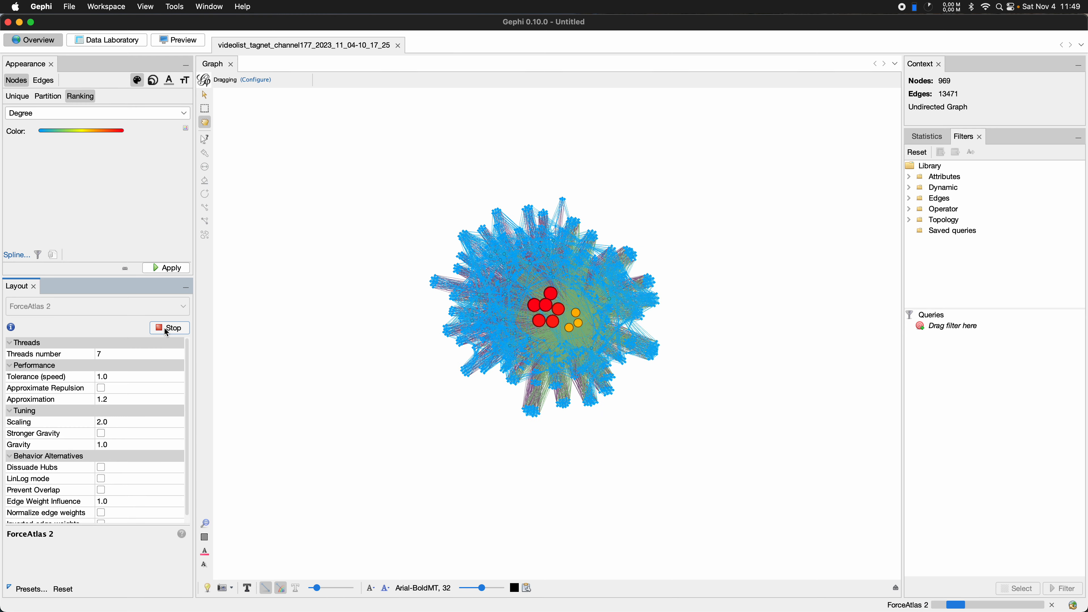
left_click(167, 332)
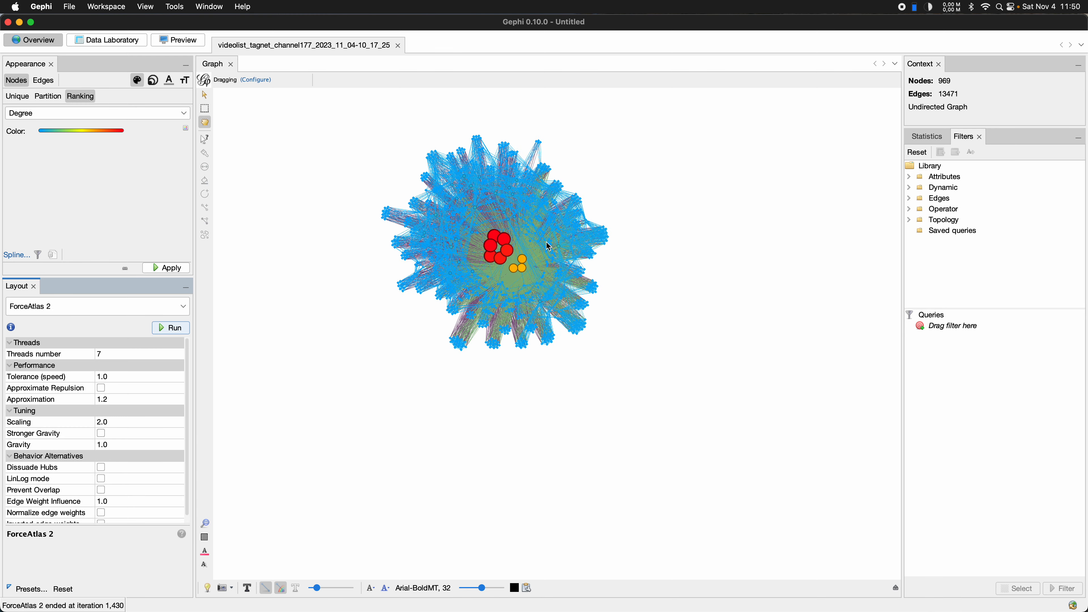
Show the node labels on the tag network and reduce their font size to the minimum
scroll(545, 256, "up", 3)
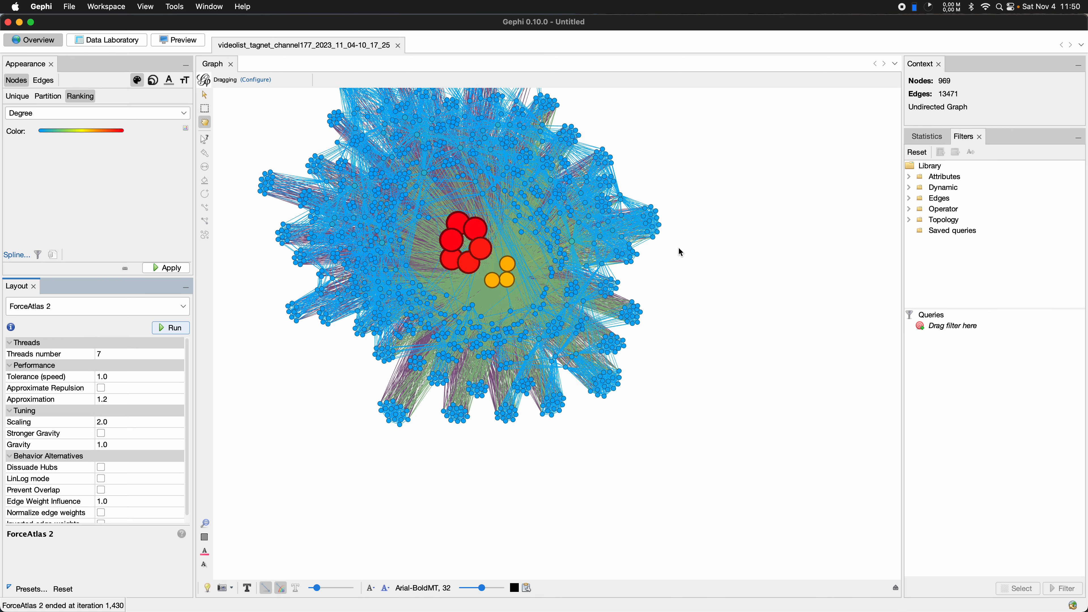
left_click_drag(672, 269, 677, 273)
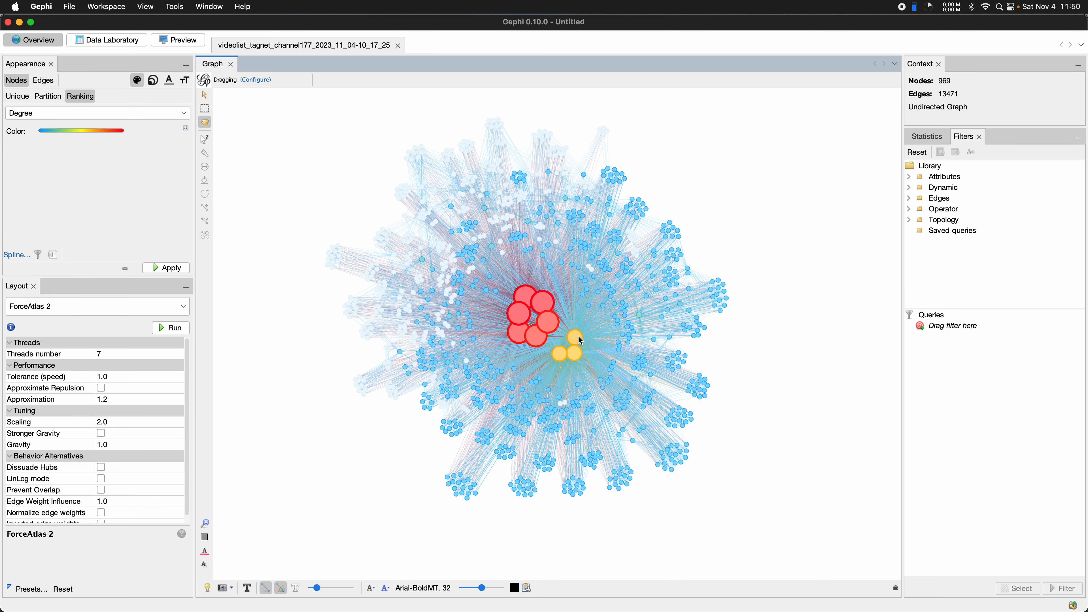
left_click(247, 587)
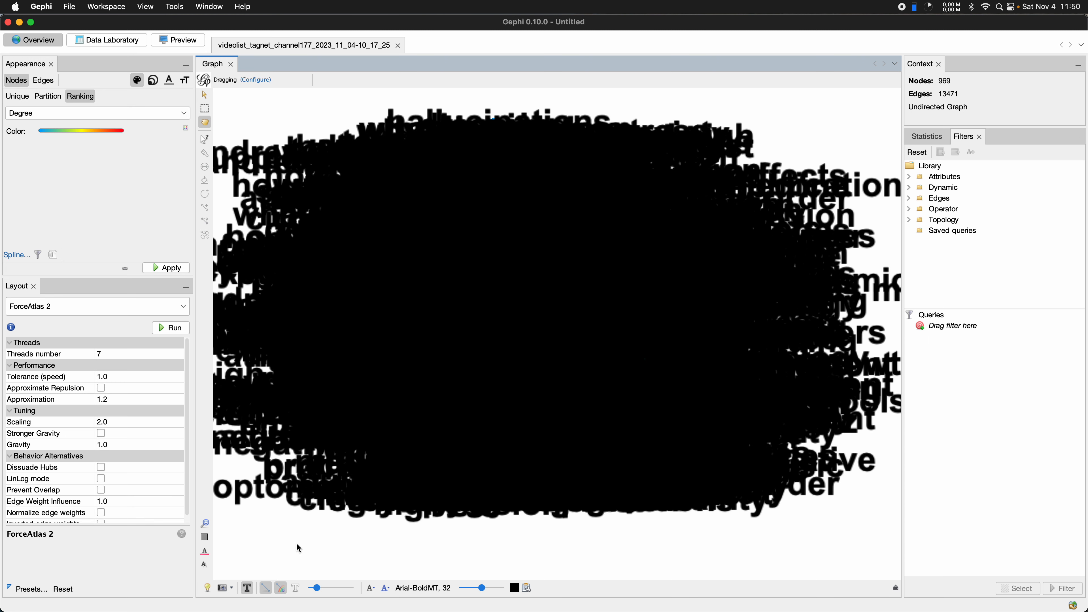
left_click(247, 590)
left_click(247, 590)
left_click_drag(482, 588, 461, 593)
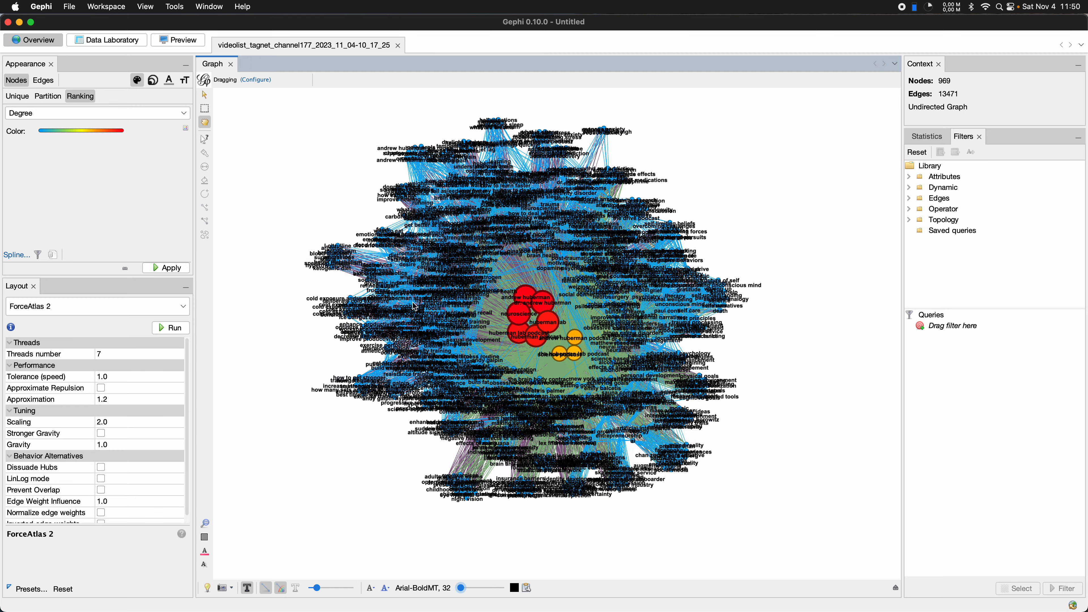
Examine the labelled tag network up close and as a whole to judge how readable the tags are
scroll(450, 305, "up", 5)
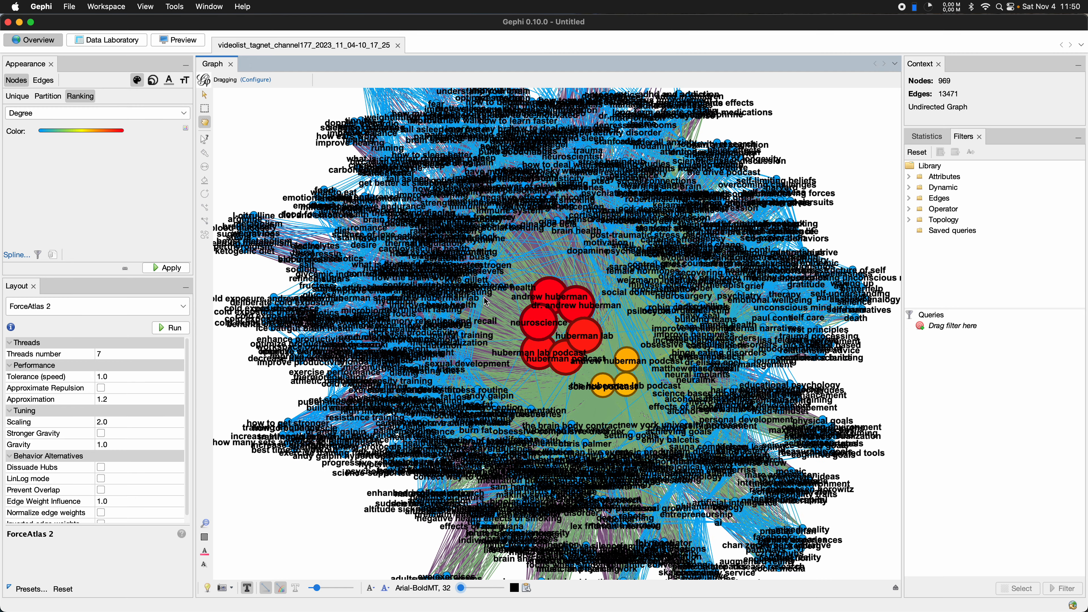
scroll(486, 302, "down", 5)
scroll(510, 280, "up", 3)
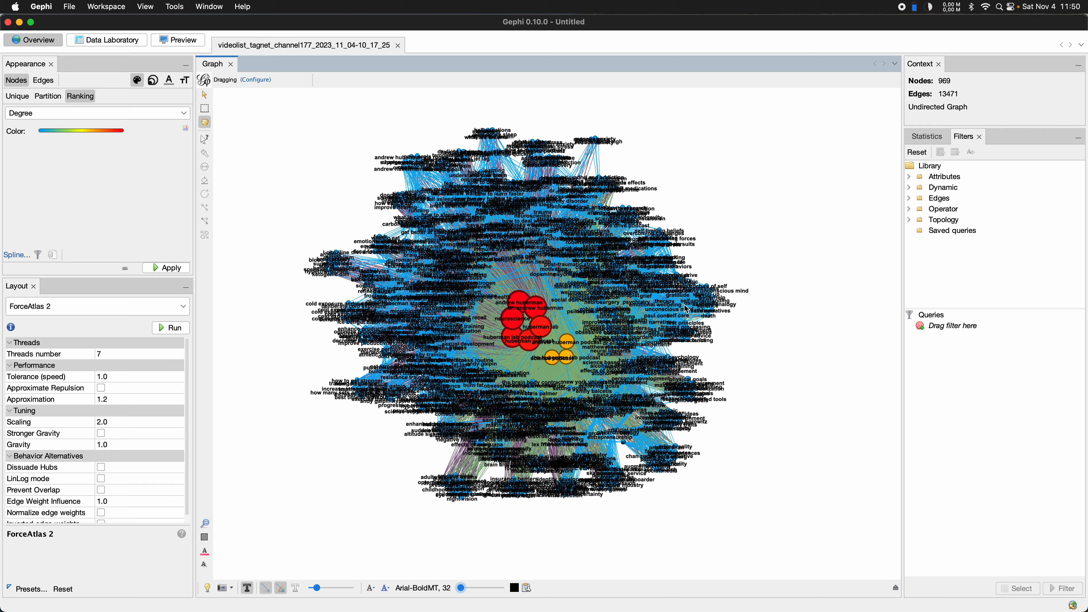
scroll(715, 309, "up", 3)
scroll(703, 274, "down", 6)
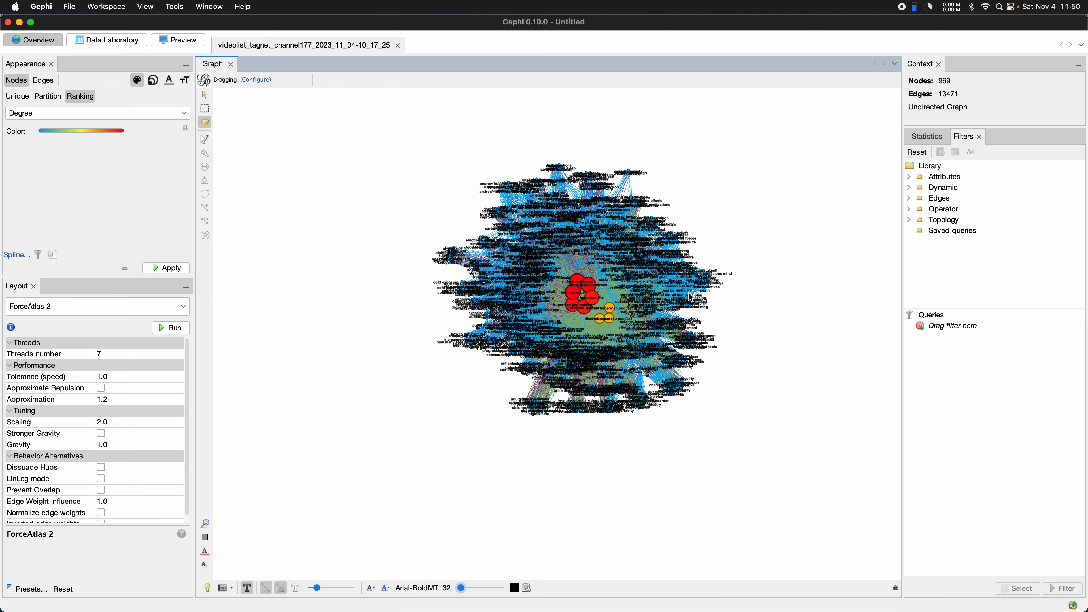
scroll(553, 294, "up", 3)
left_click_drag(810, 176, 802, 178)
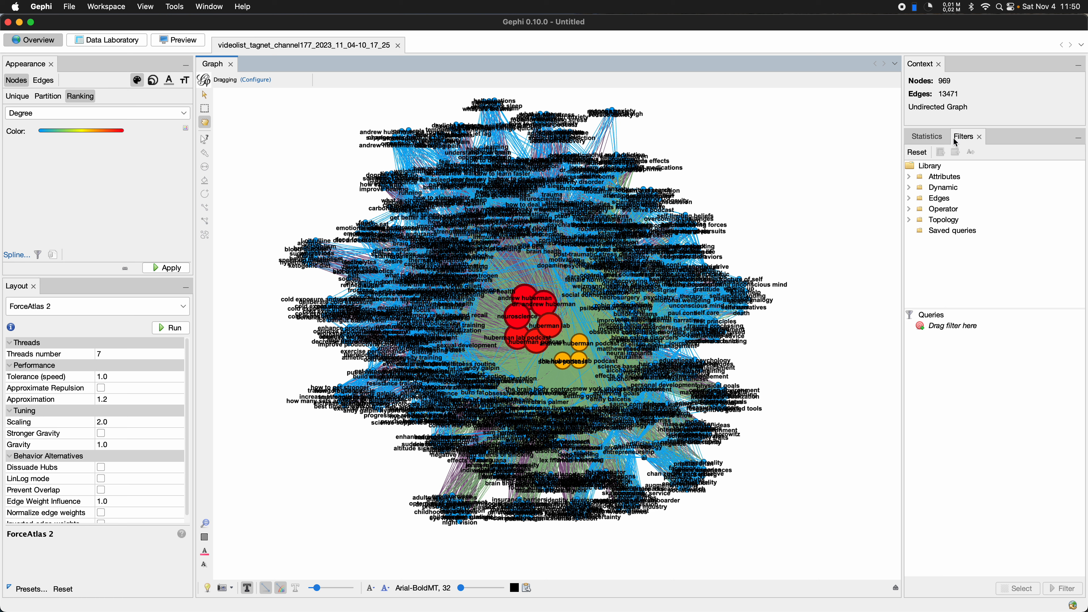
Add an attribute Range filter on the nodes' count value to the filter queries
left_click(963, 140)
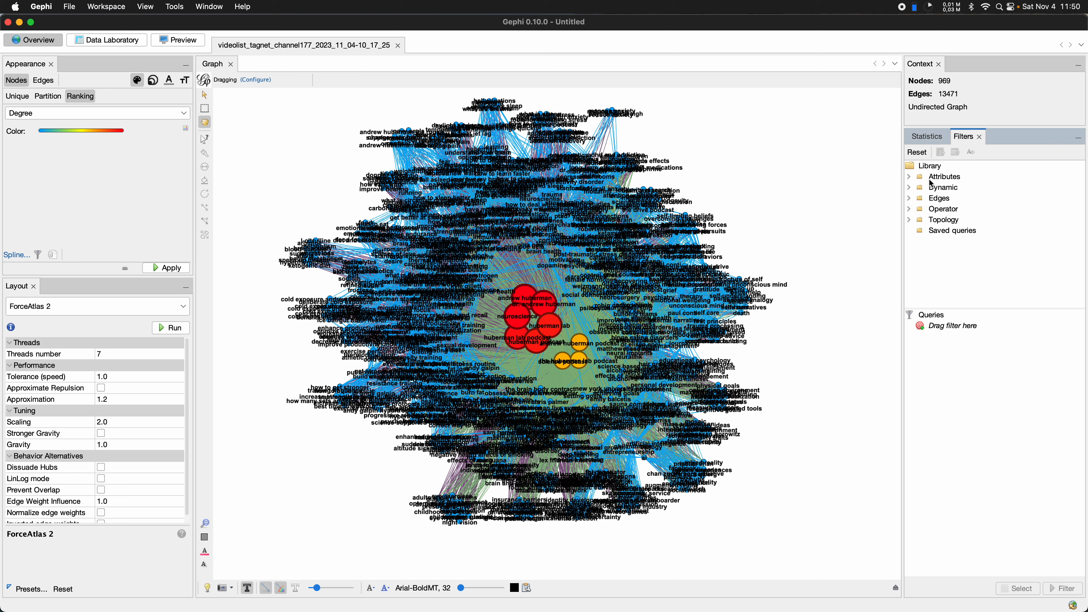
left_click(910, 176)
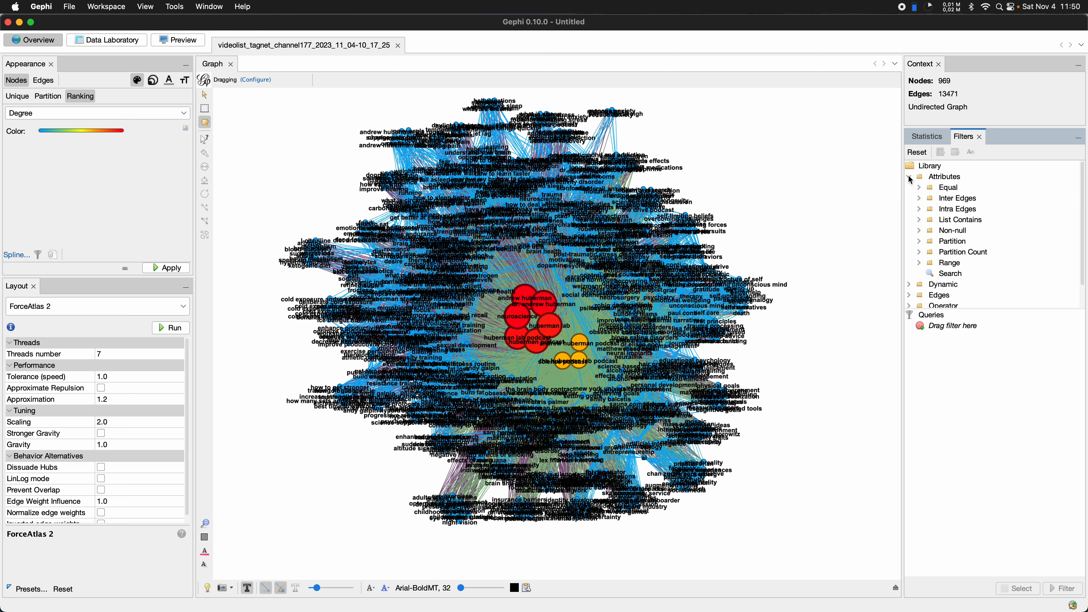
left_click(937, 178)
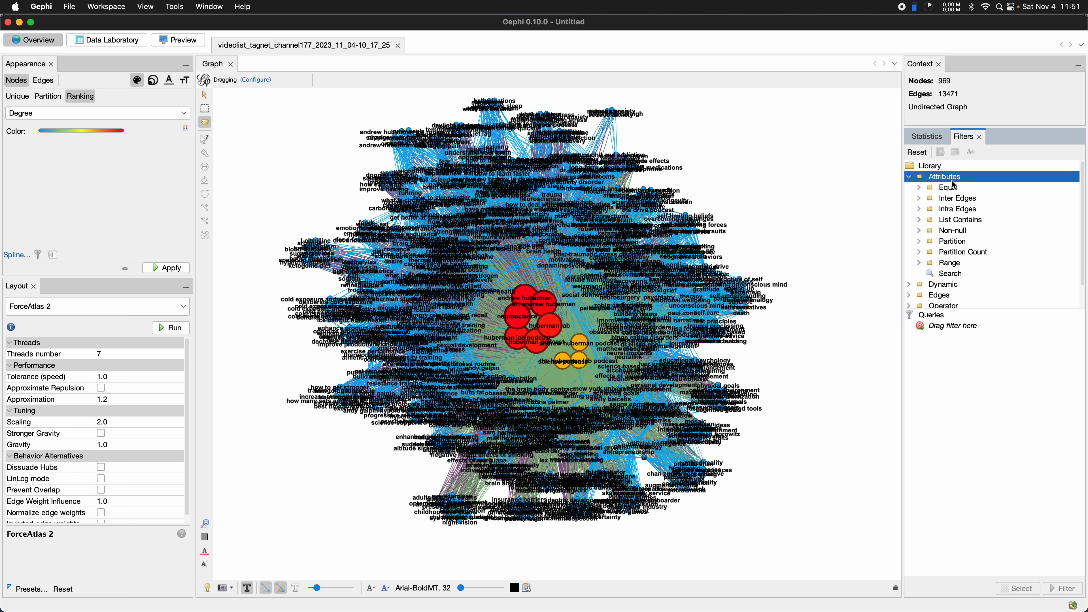
left_click(951, 264)
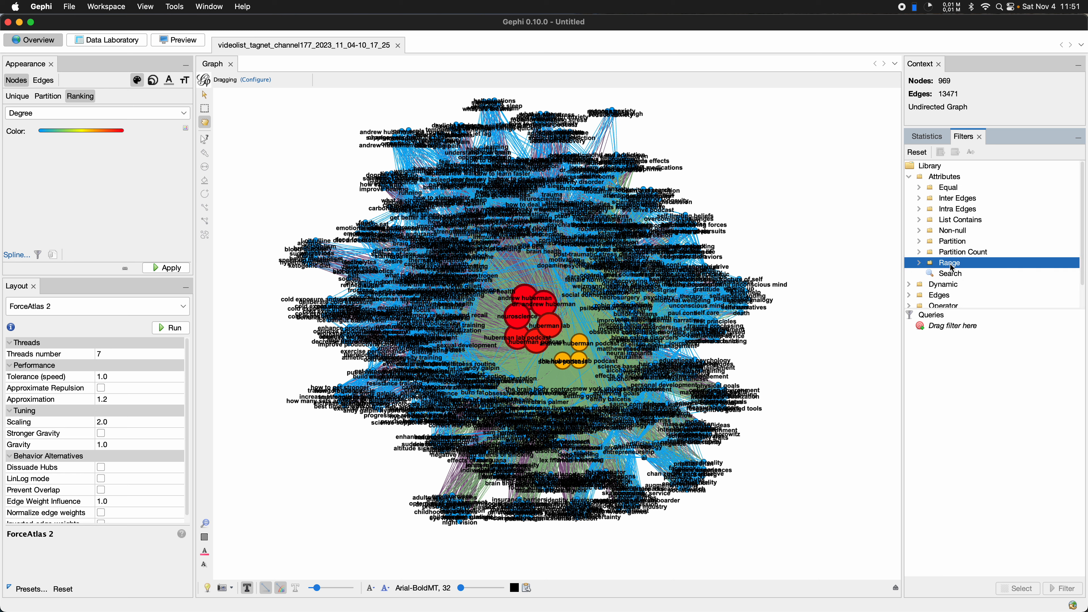
left_click(919, 263)
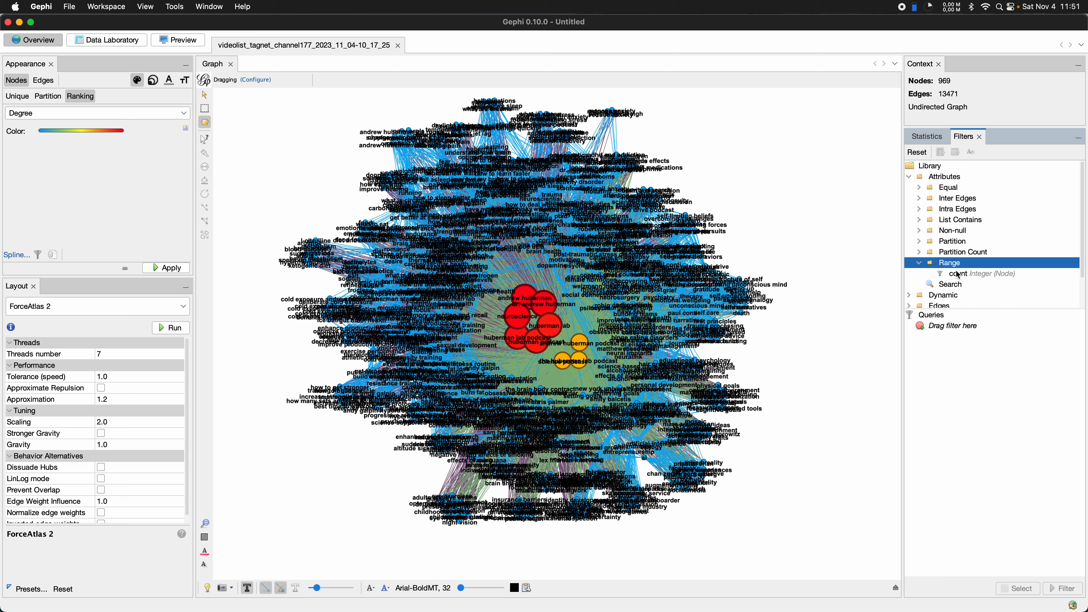
left_click(959, 277)
double_click(959, 276)
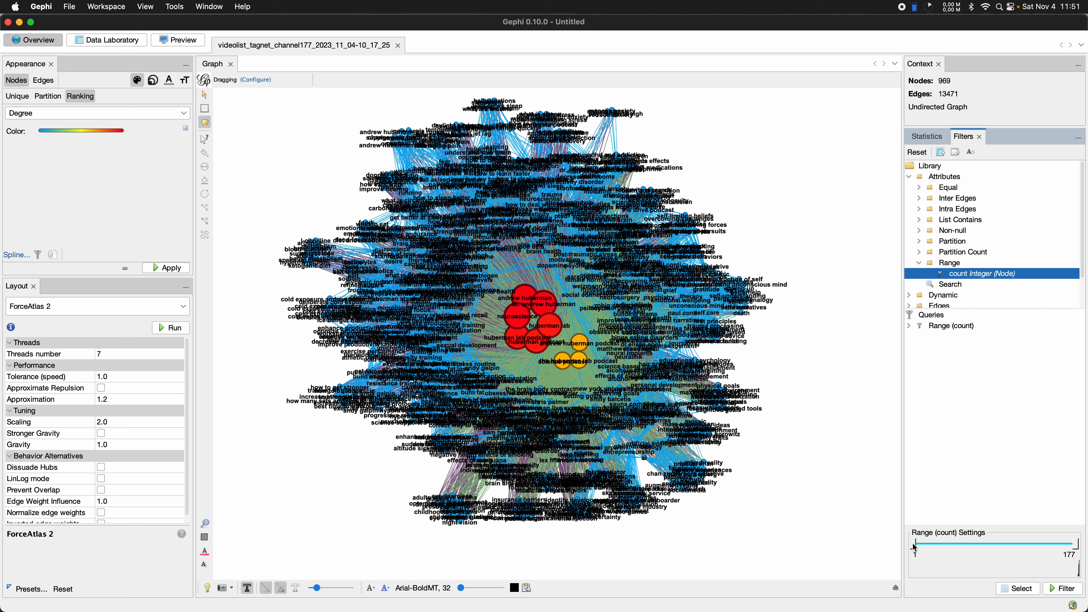
Set the count range's lower limit to 10 and apply the filter to the network
mouse_move(916, 547)
left_mouse_down()
mouse_move(925, 550)
mouse_move(915, 547)
left_mouse_up()
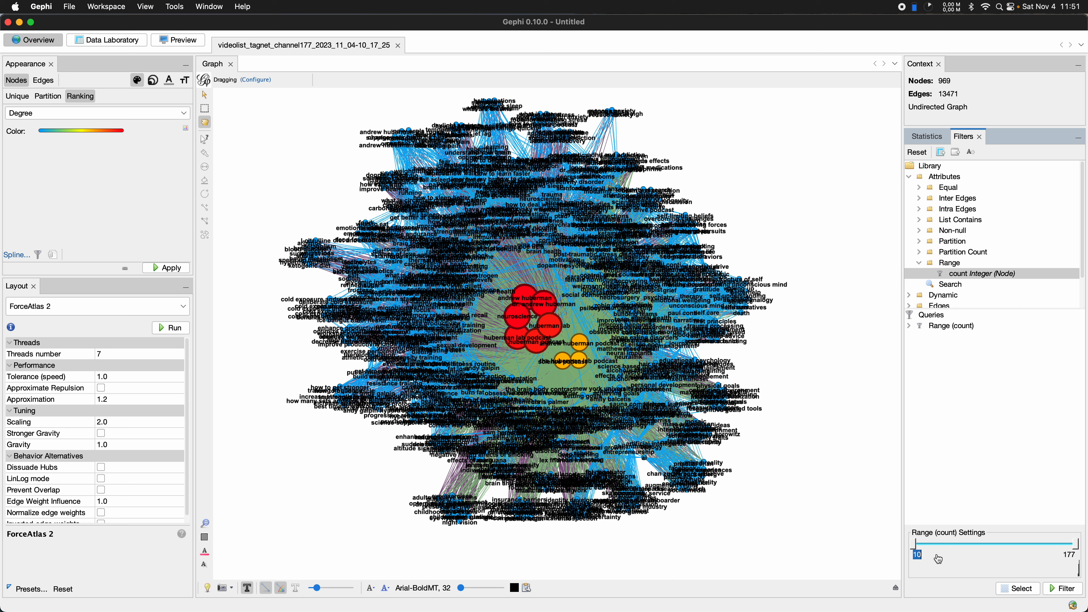
key("Return")
left_click(1062, 589)
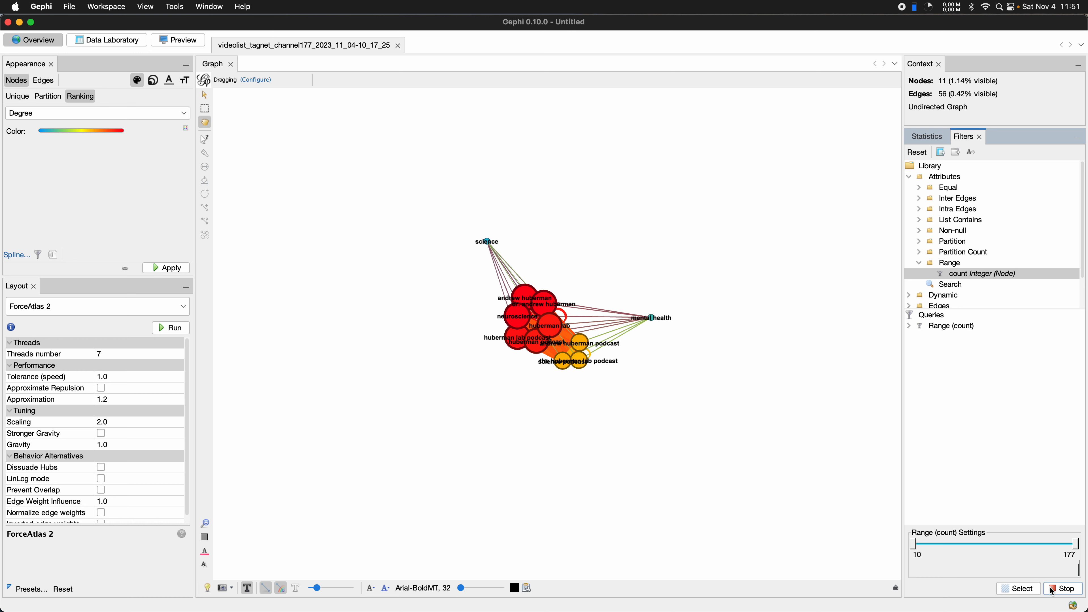
Stop the filter, set the count range's lower limit to 5 and apply it again
left_click(1052, 591)
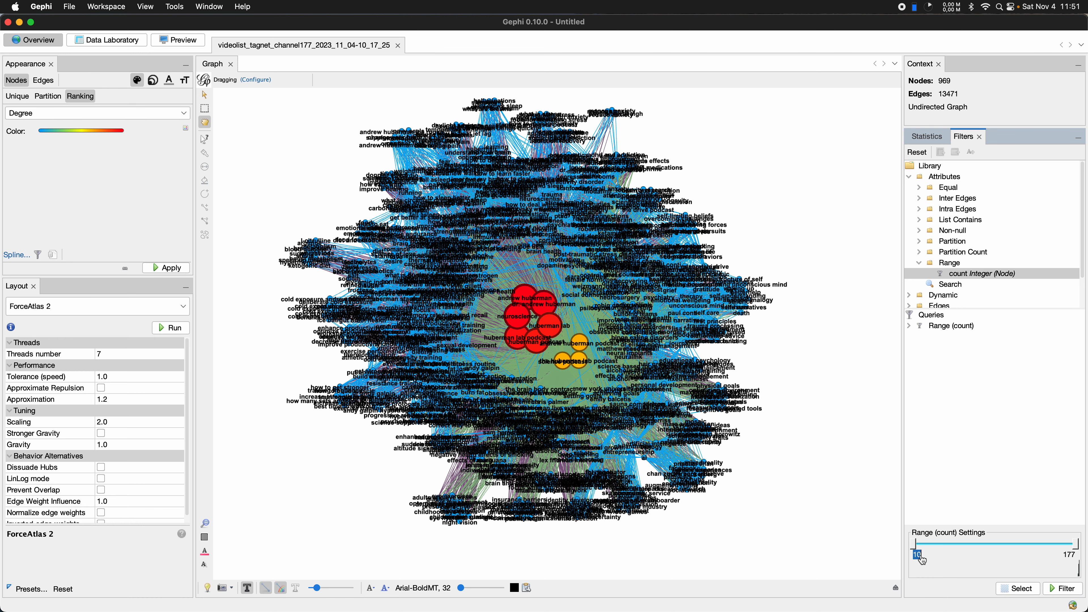
type("5")
left_click(1062, 589)
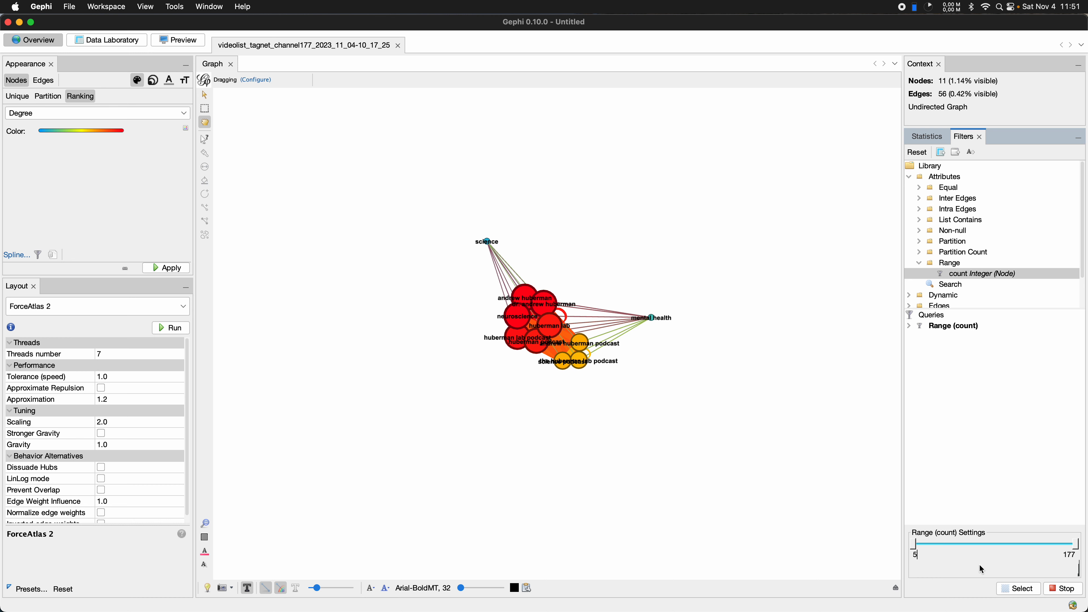
Stop the running filter, set the count range's lower limit to 3 and filter the network again
left_click_drag(910, 545, 907, 544)
left_click(1052, 589)
left_click(936, 554)
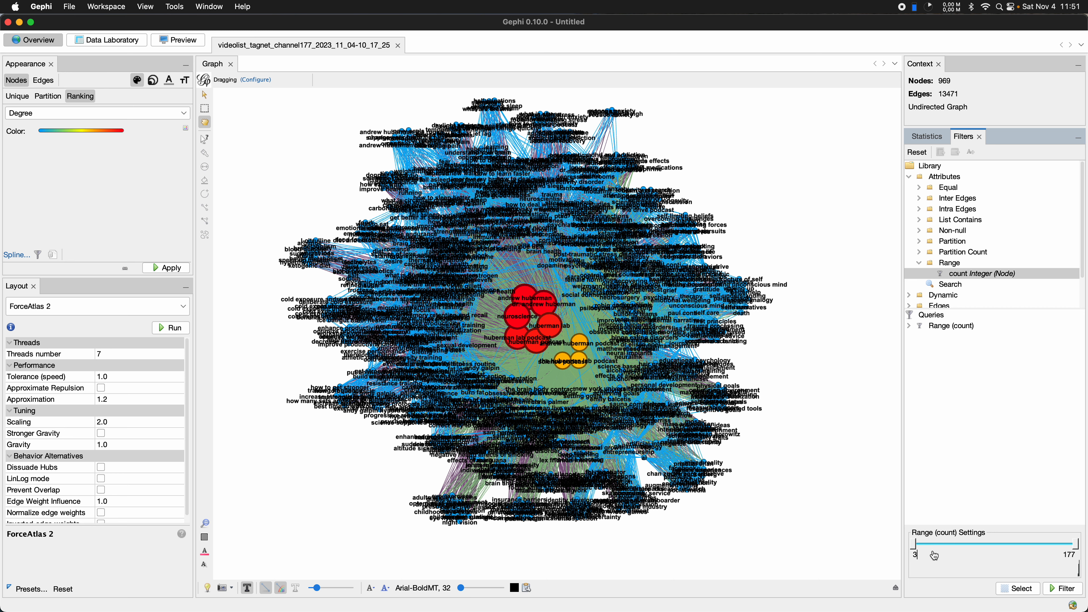
left_click(1054, 589)
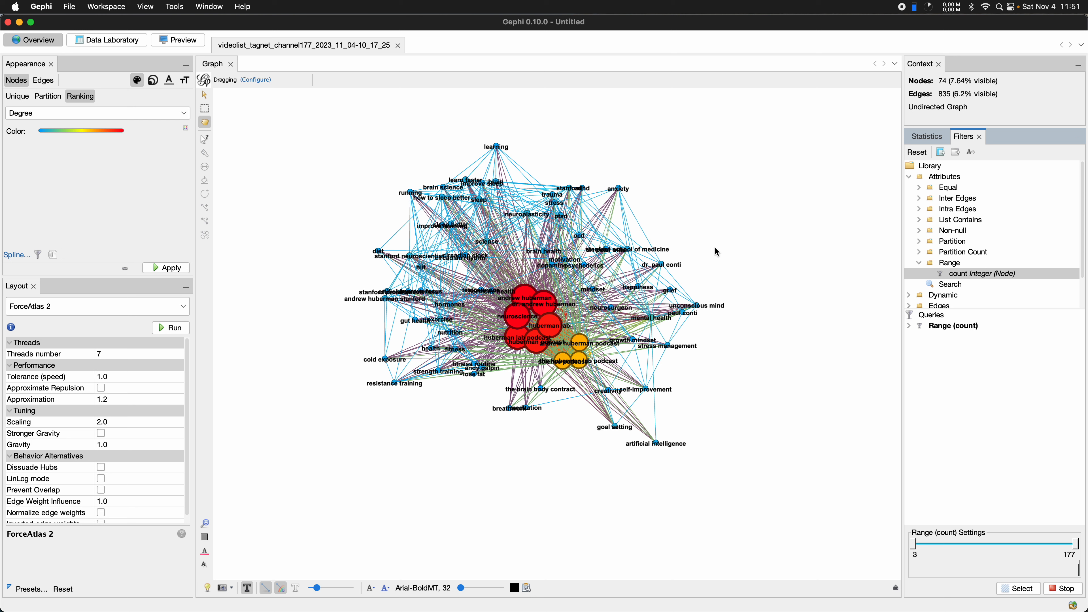
Run ForceAtlas 2 on the filtered tag network with Scaling 2.0, stop it and bring the graph back to the centre
left_click(165, 329)
left_click(164, 331)
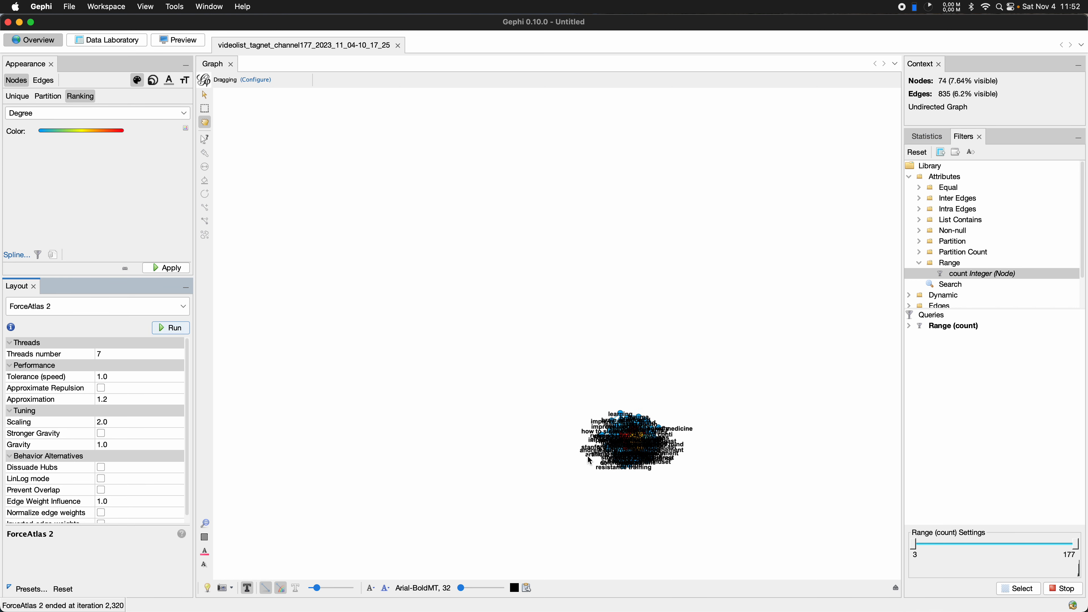
left_click_drag(630, 379, 617, 361)
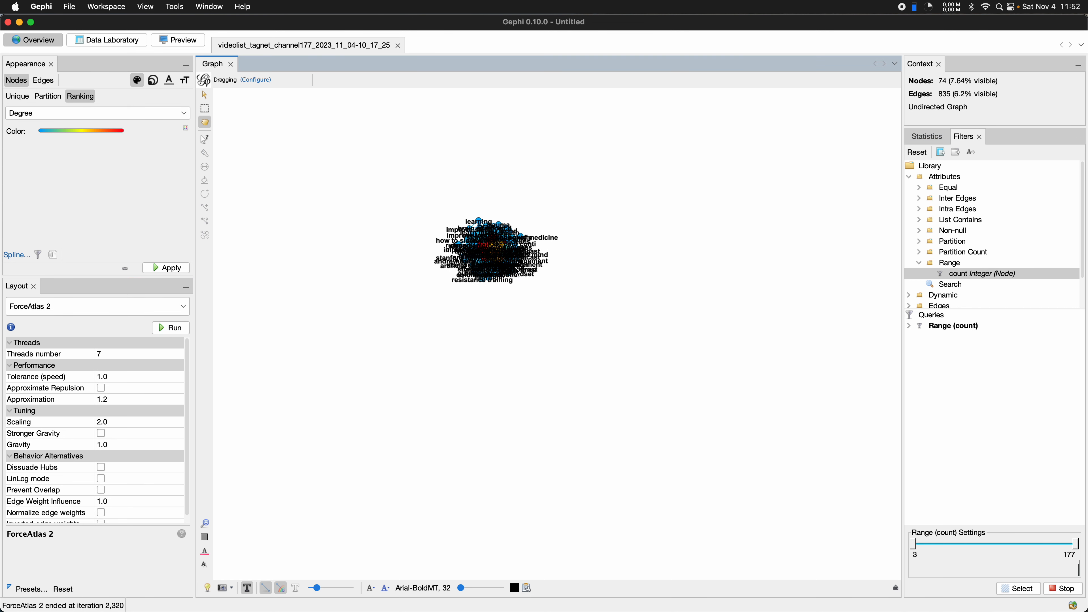
scroll(513, 263, "up", 5)
left_click_drag(458, 335, 458, 337)
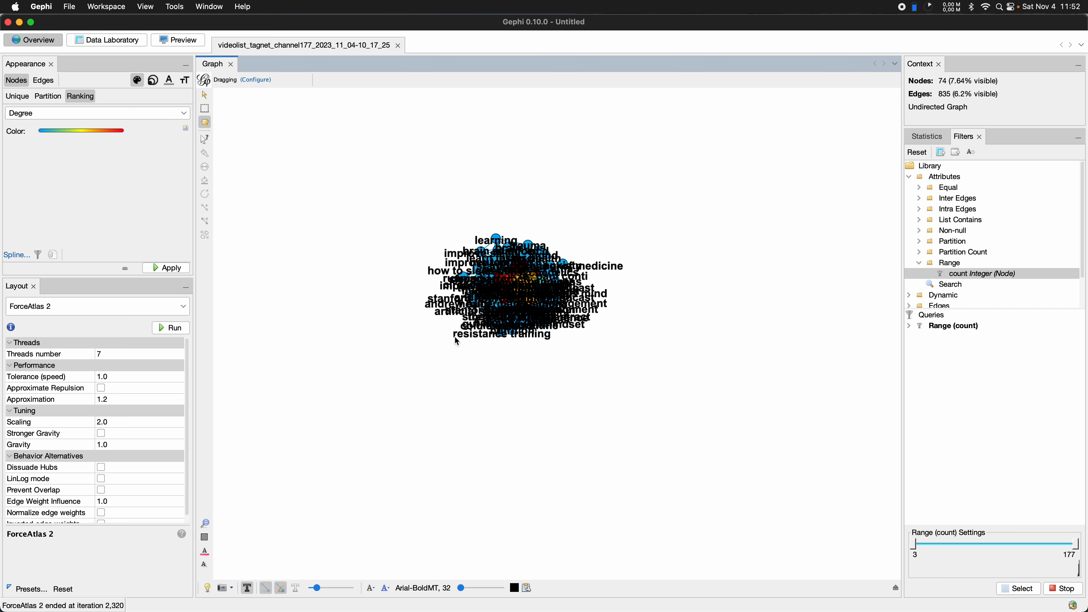
Set the ForceAtlas 2 Scaling to 50 and run the layout until the tags spread apart
left_click(103, 423)
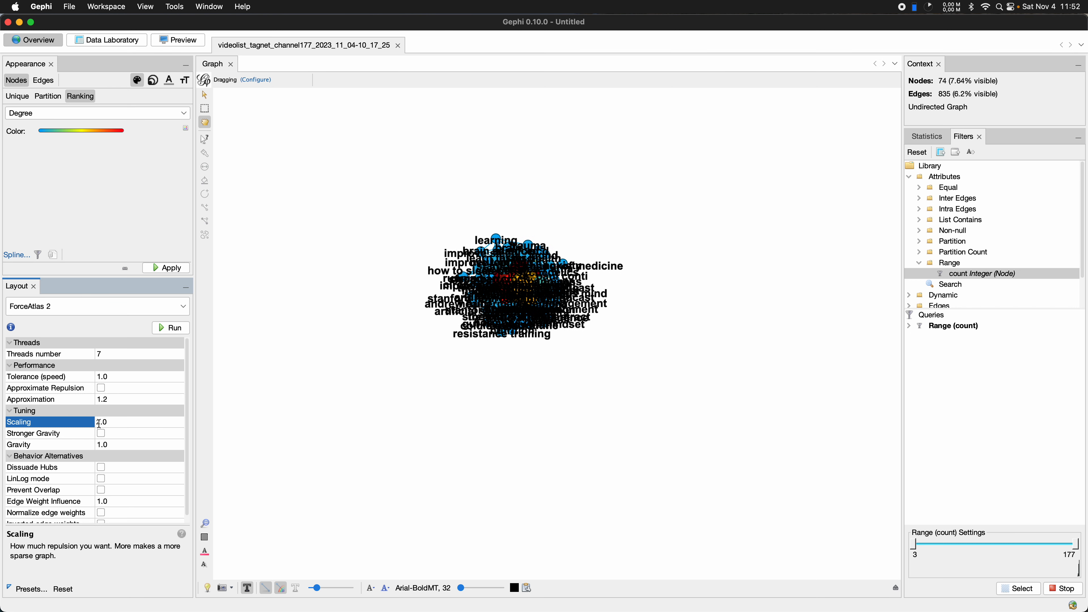
left_click(100, 423)
type("50")
key("Return")
left_click(171, 328)
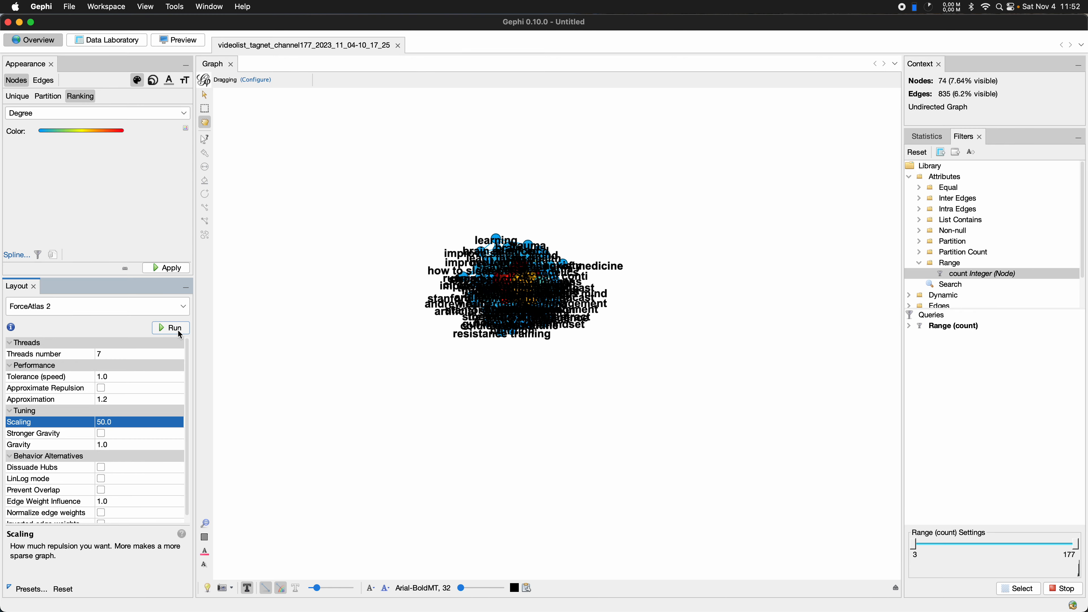
left_click(170, 327)
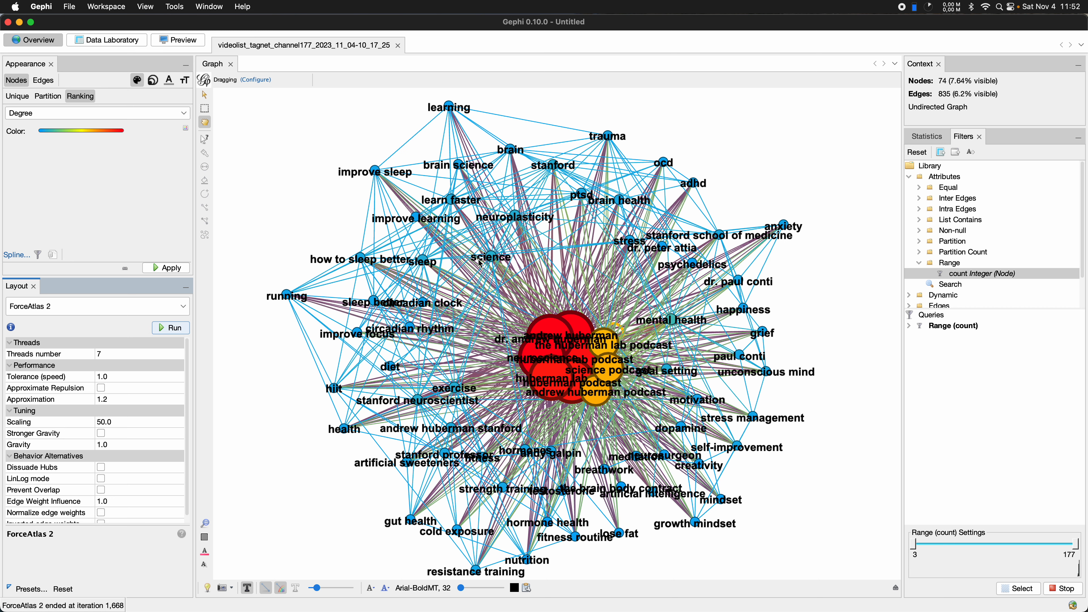
Enable Prevent Overlap for ForceAtlas 2 and rerun the layout to separate the large central nodes
scroll(480, 264, "down", 2)
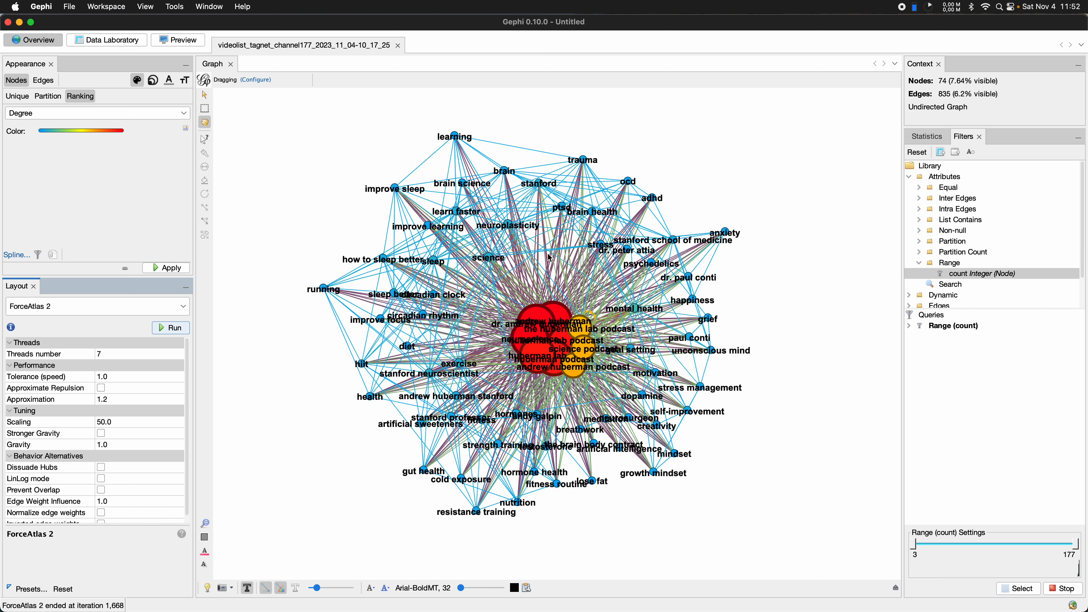
left_click(102, 490)
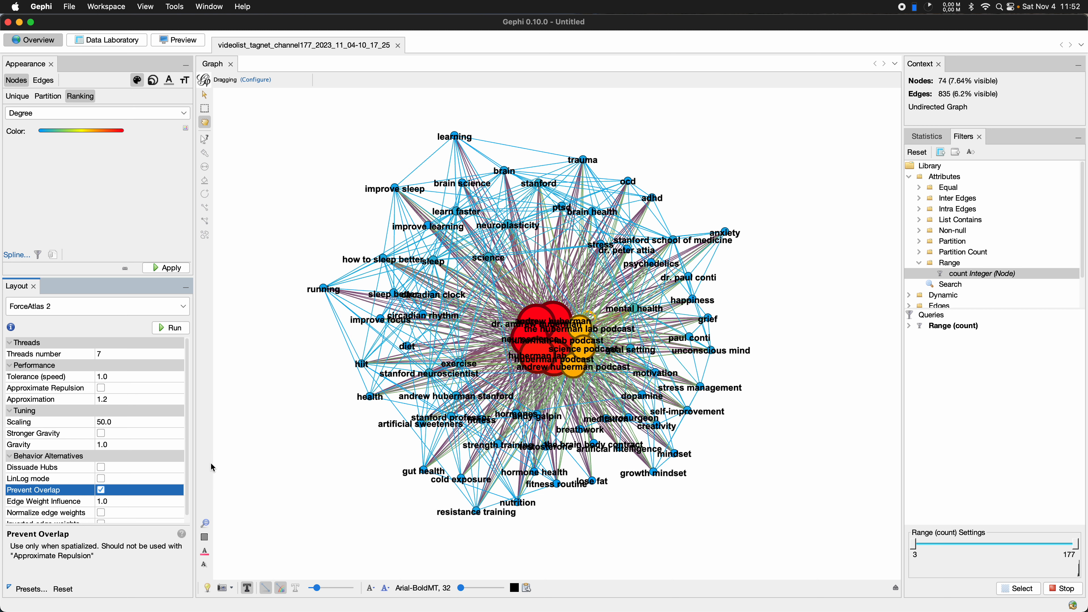
left_click(172, 329)
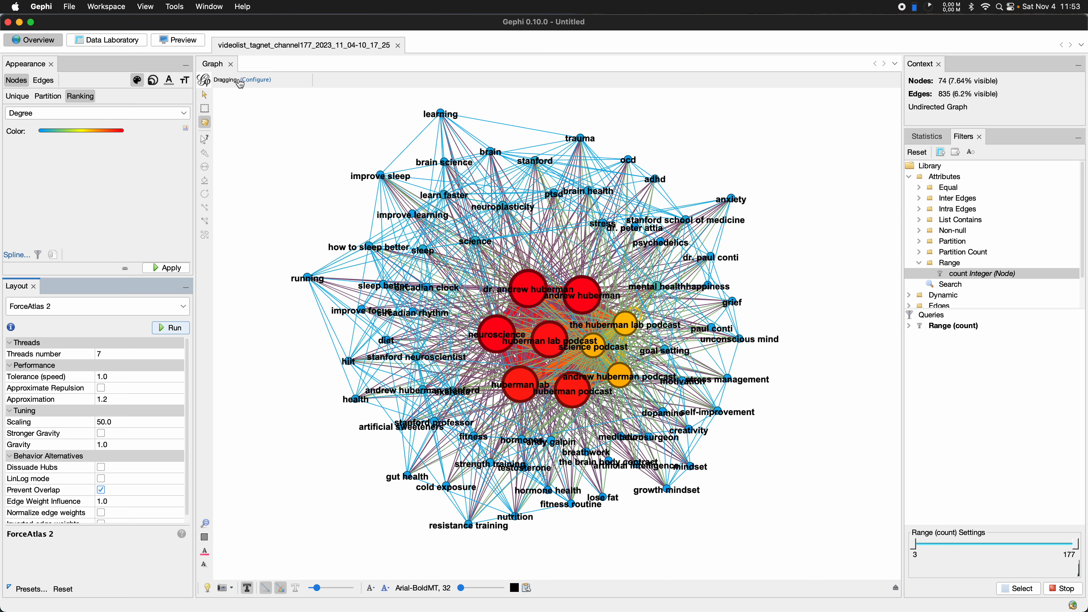
In the Data Laboratory, select the nine tag rows with counts above 100, request their deletion and decline the confirmation
left_click(123, 45)
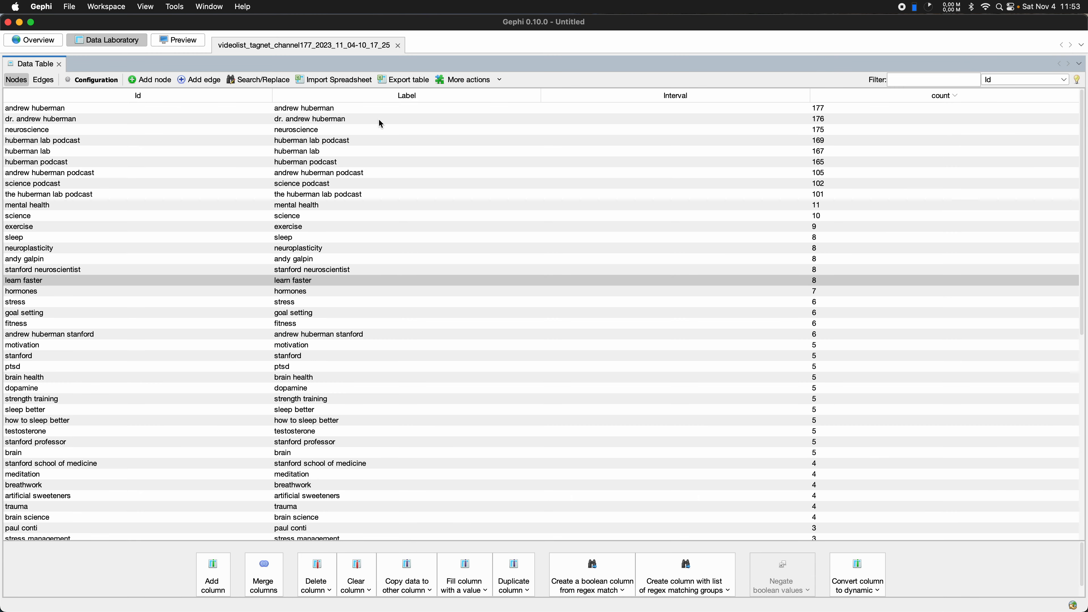
left_click(370, 108)
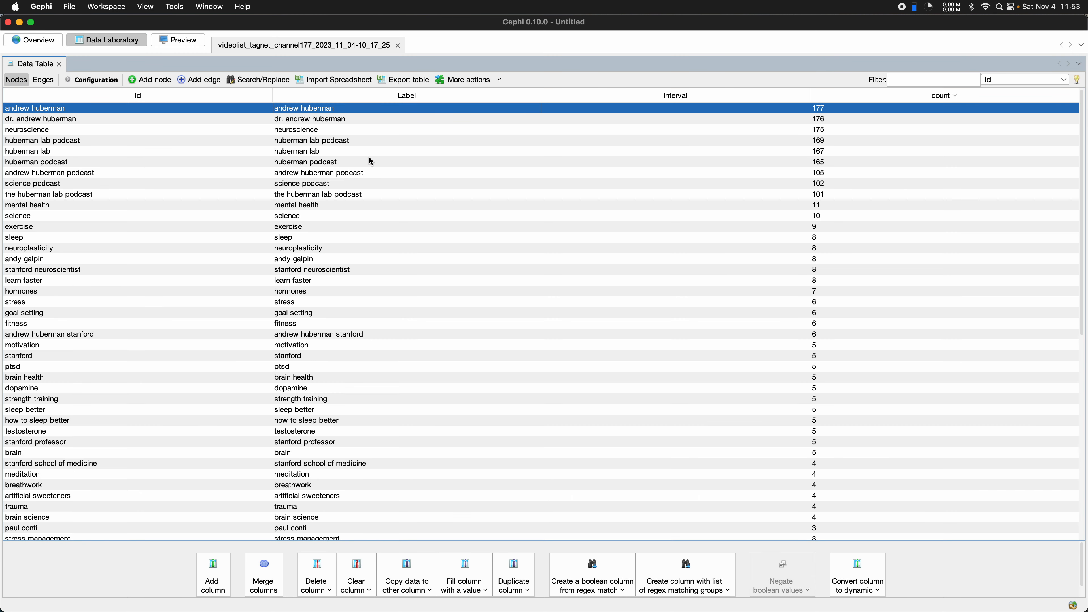
left_click(360, 184, "shift")
left_click(372, 196, "shift")
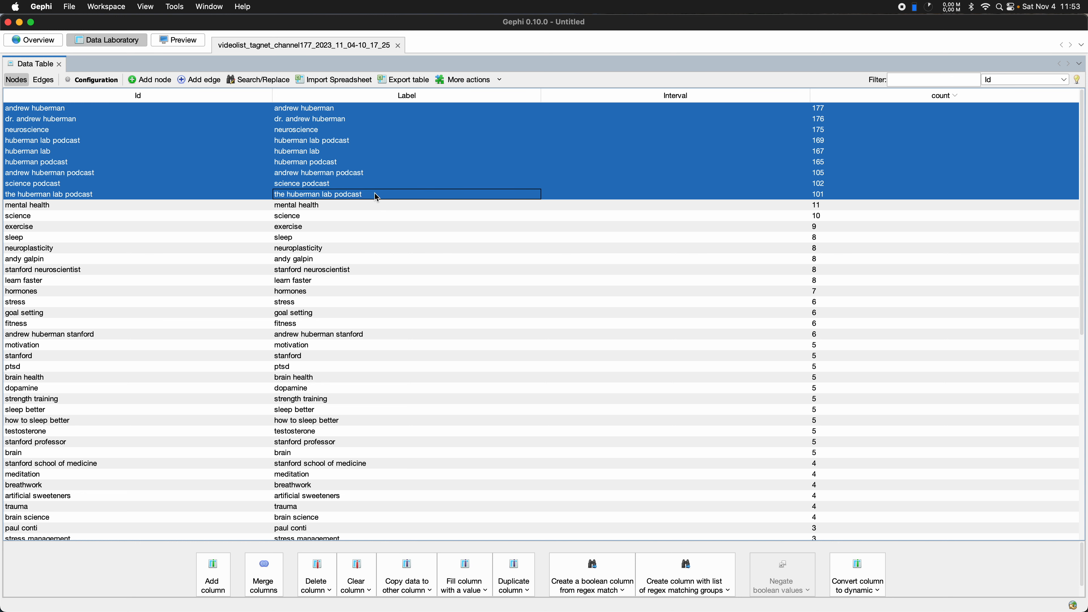
right_click(376, 197)
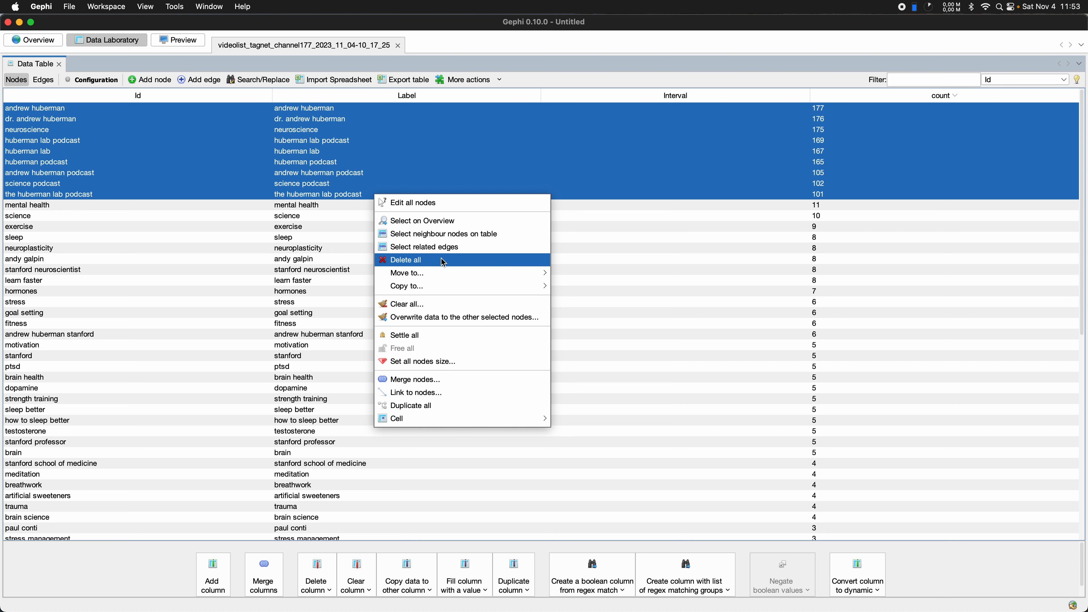
left_click(423, 262)
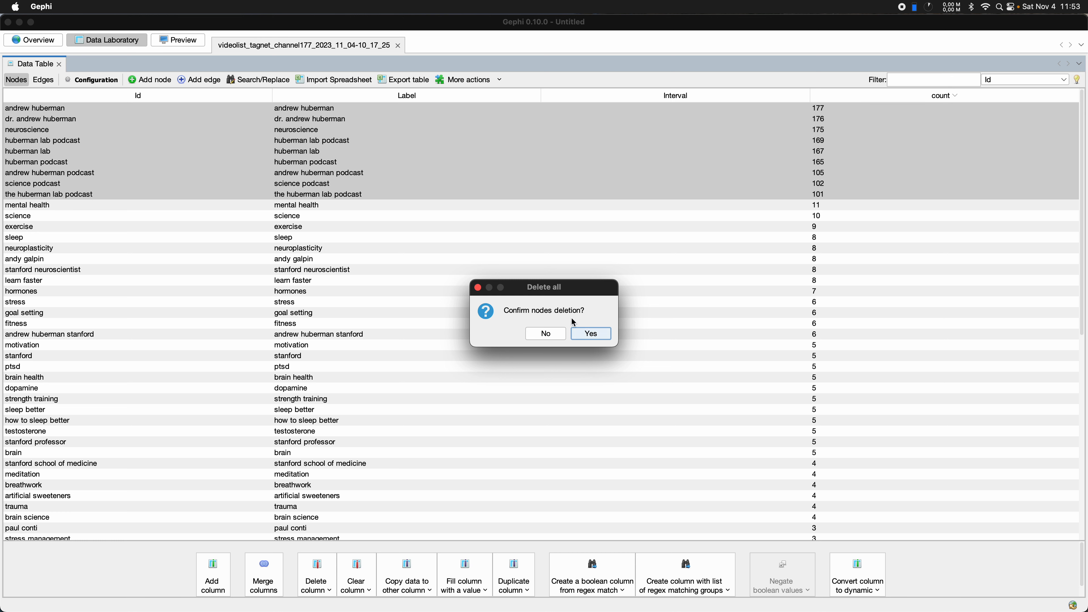
left_click(544, 333)
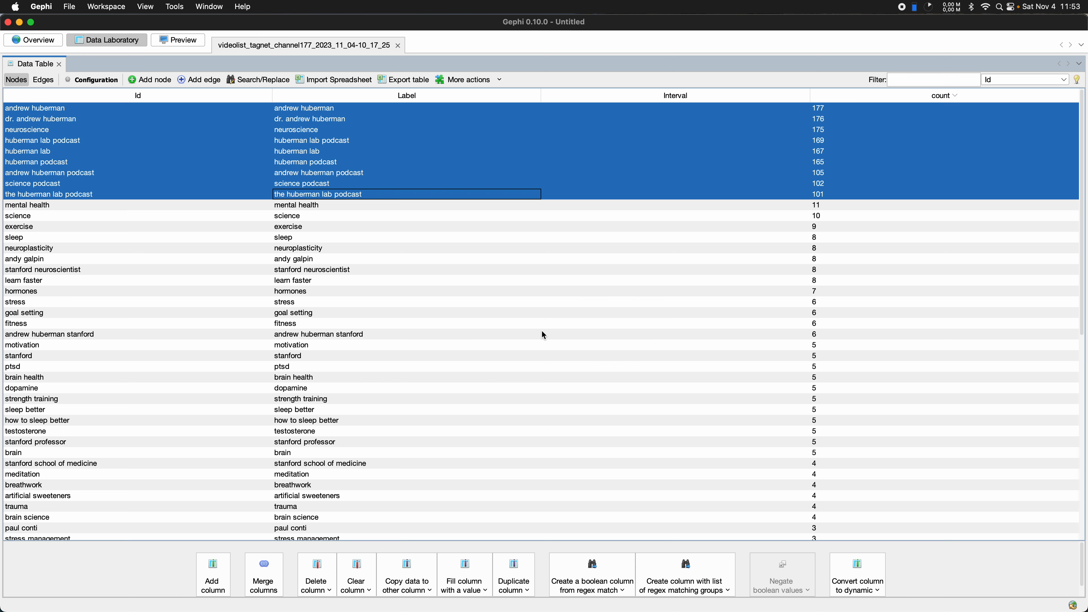
Set the upper limit of the count range filter to 100 and check the remaining tags in the Data Laboratory
left_click(45, 47)
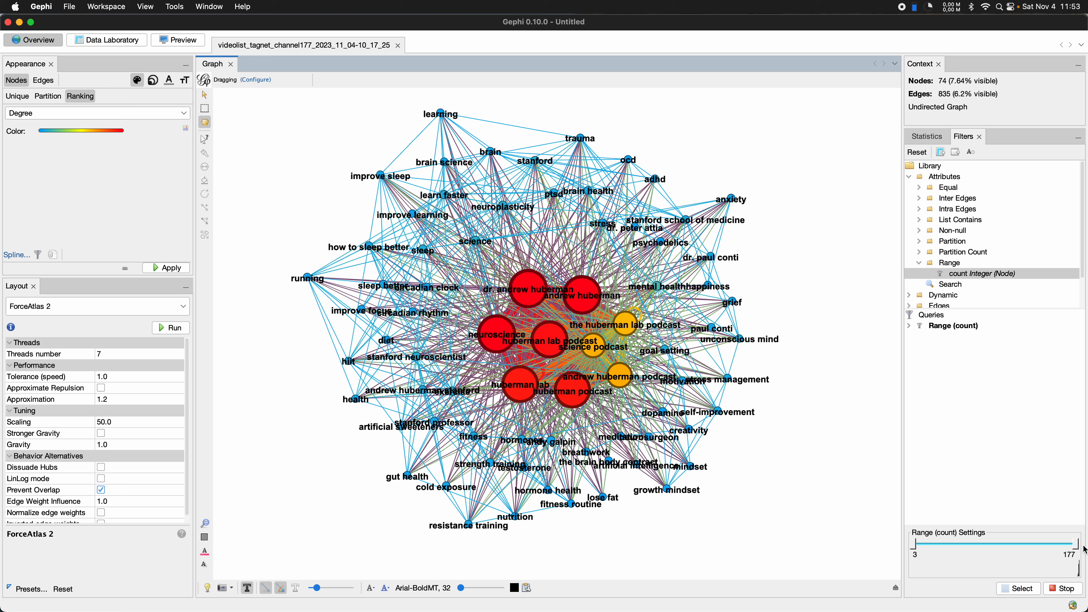
left_click(1071, 556)
key("BackSpace")
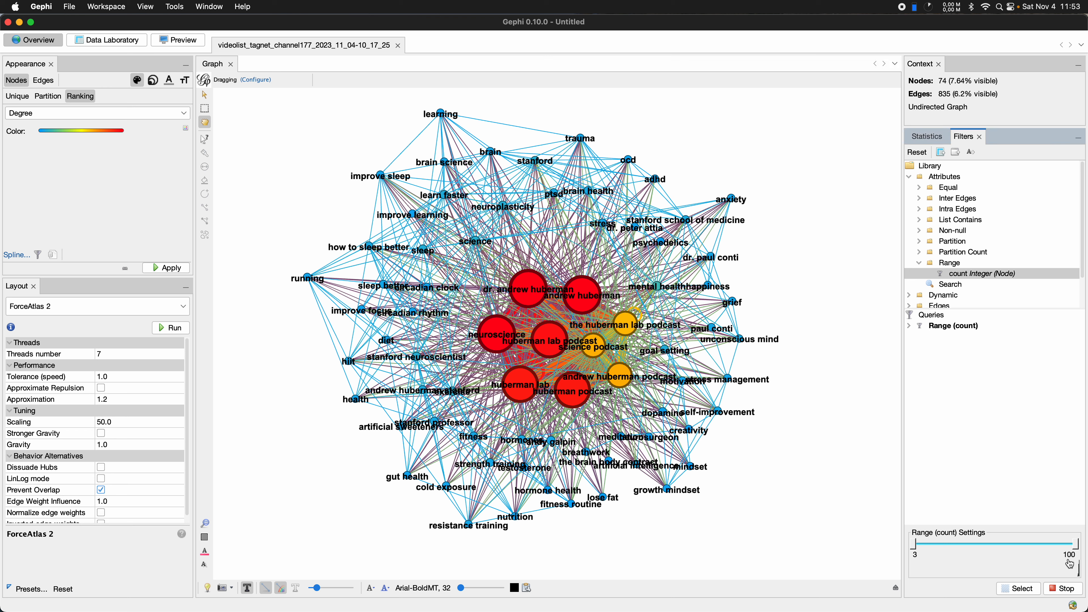
key("Return")
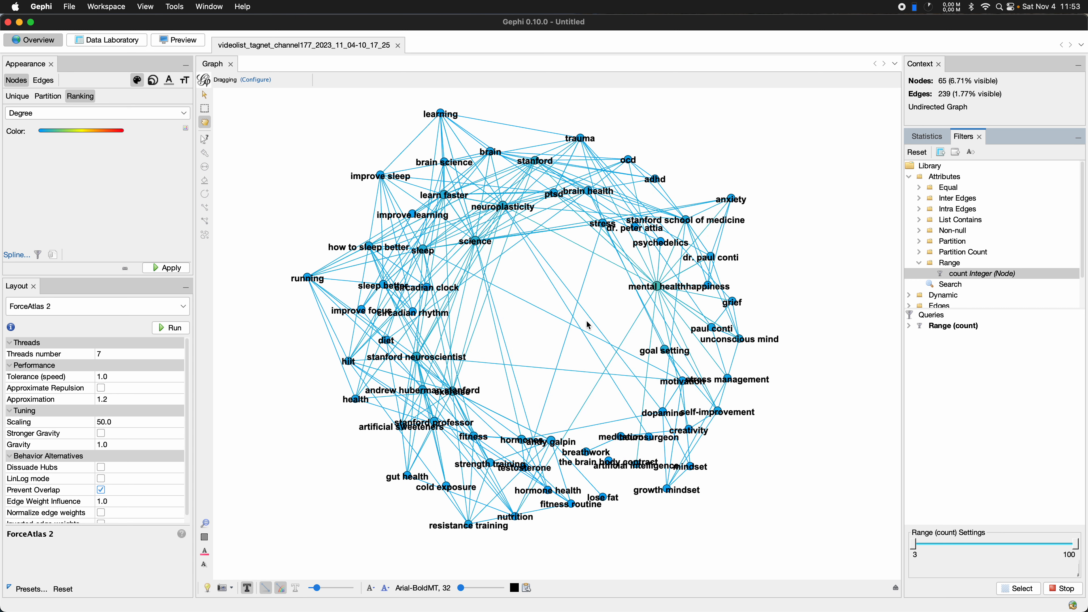
left_click(108, 40)
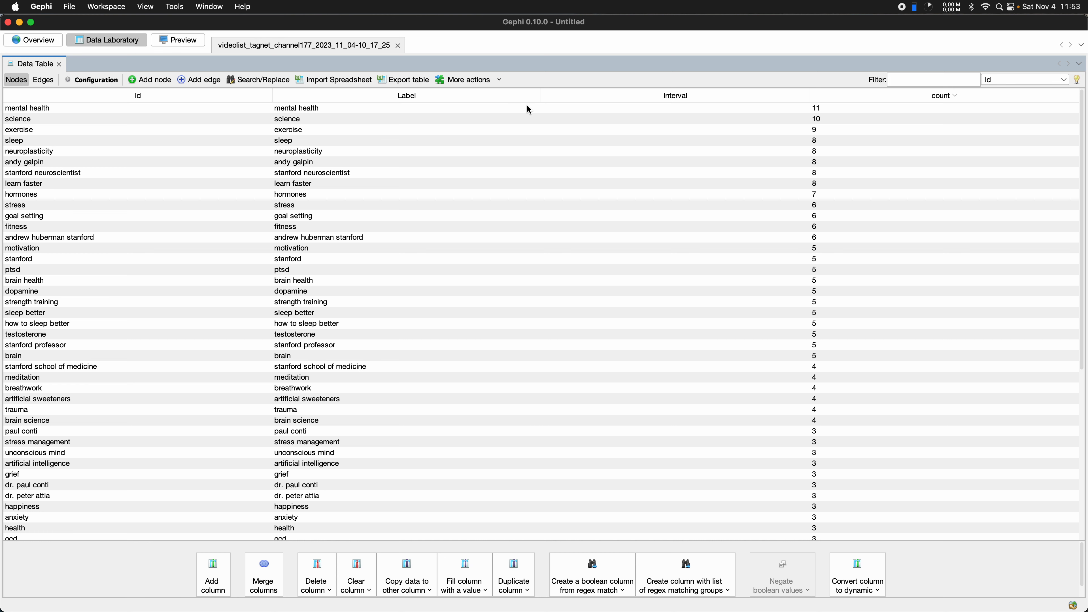
left_click(46, 43)
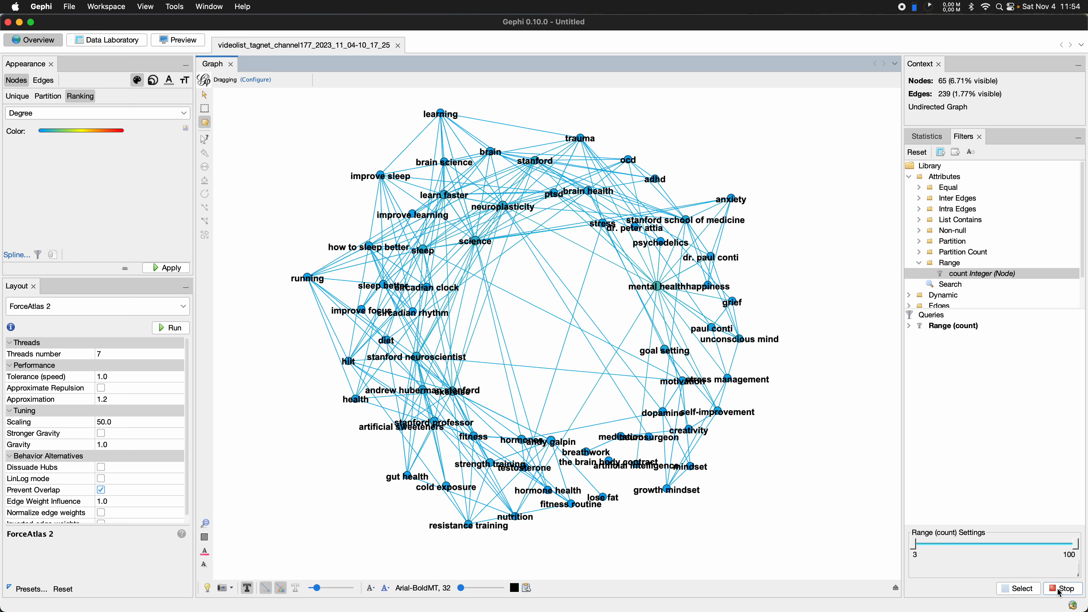
Rerun ForceAtlas 2 on the filtered tag network and bring the resulting graph into view
left_click(169, 332)
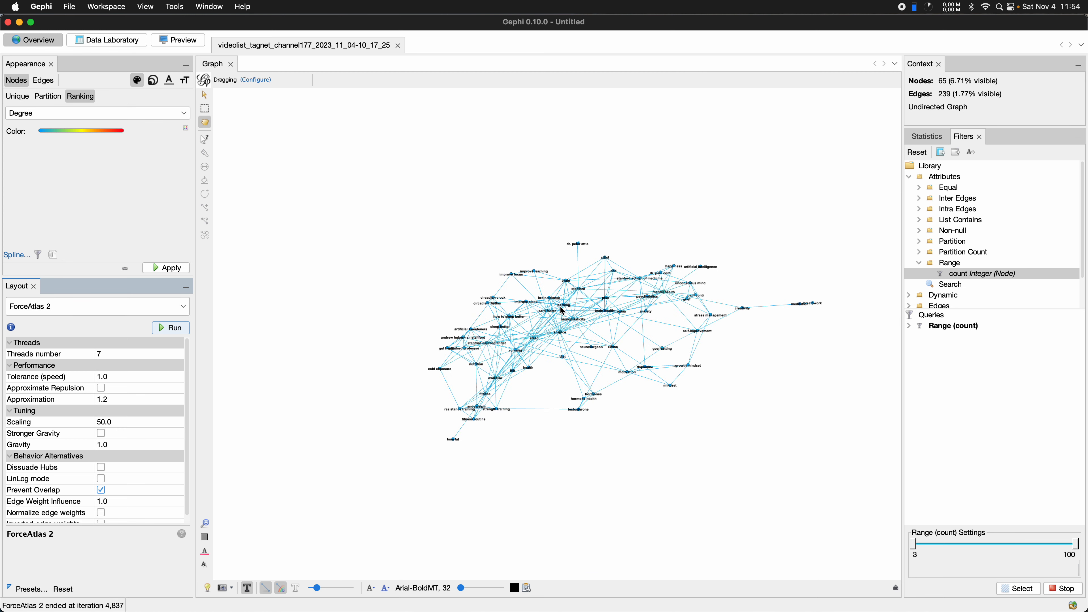
scroll(590, 292, "up", 4)
left_click_drag(640, 232, 635, 226)
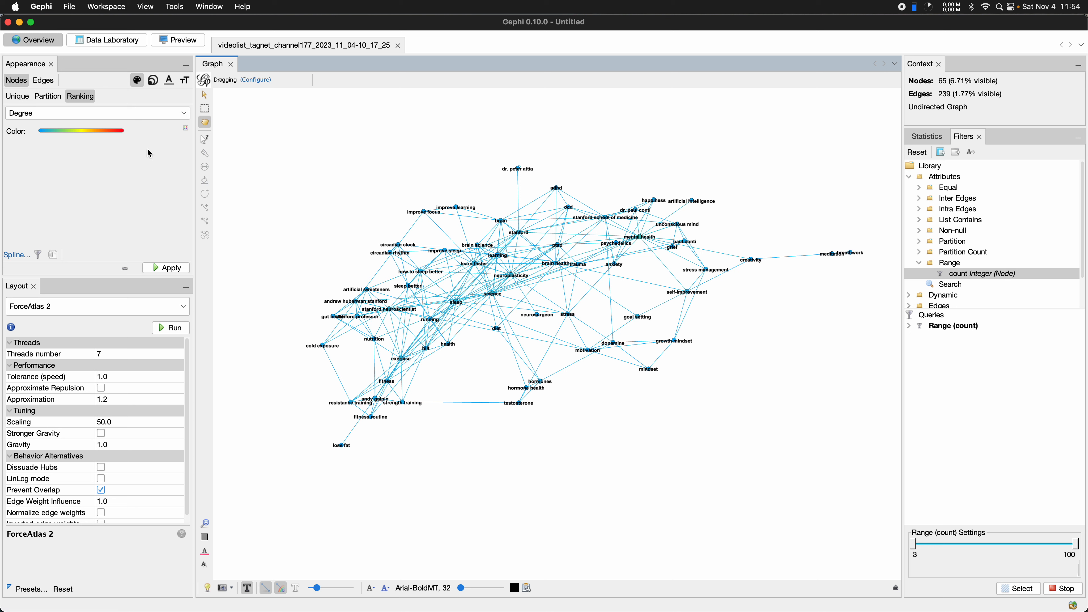
Reapply the Degree color ranking to the filtered nodes and view the node size ranking by count
left_click(174, 271)
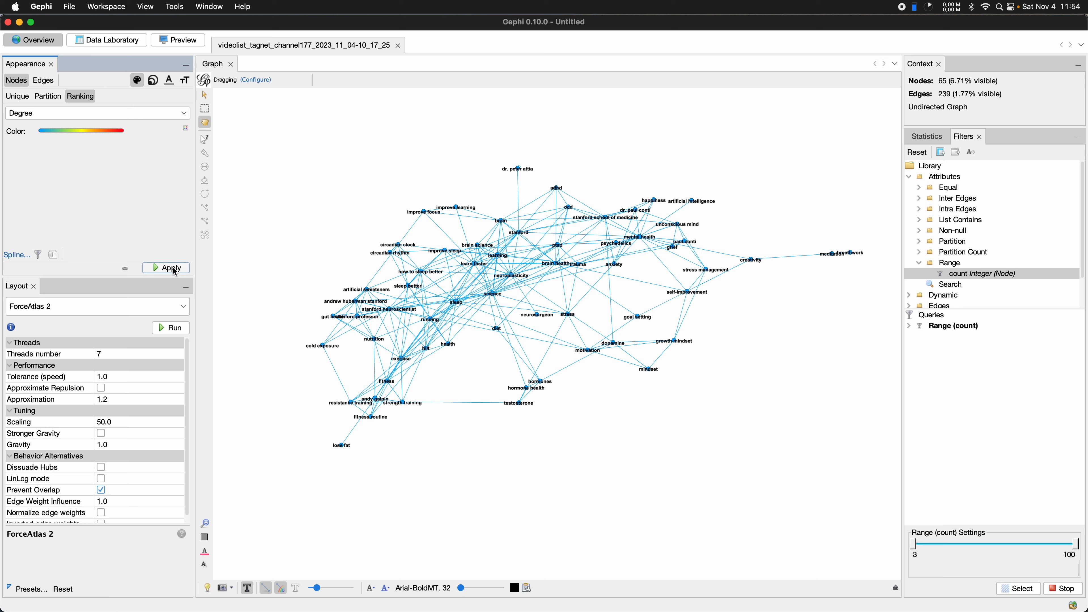
left_click(154, 82)
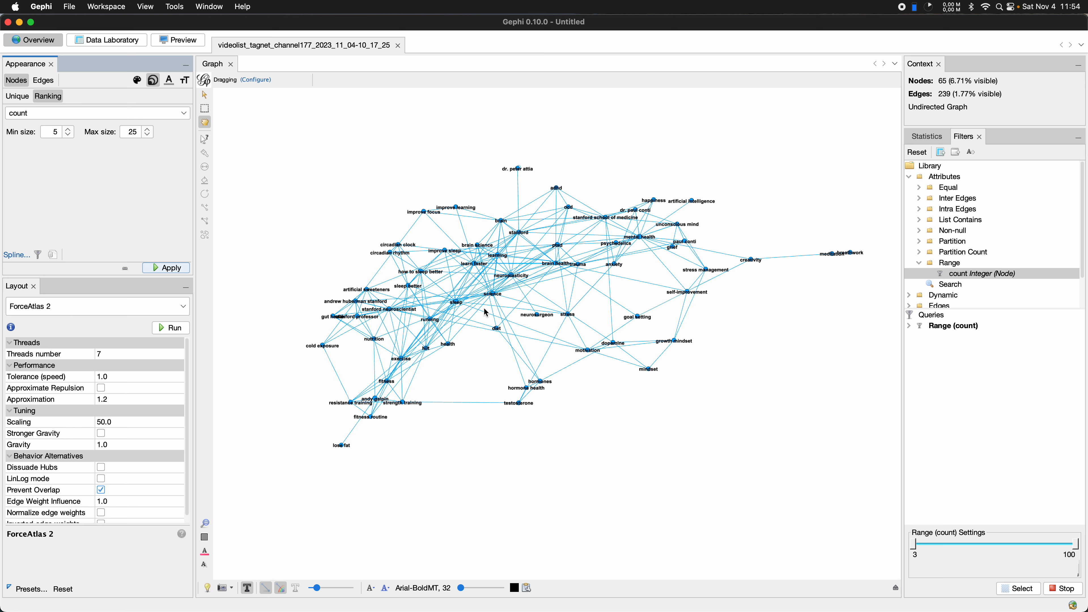
scroll(515, 308, "up", 4)
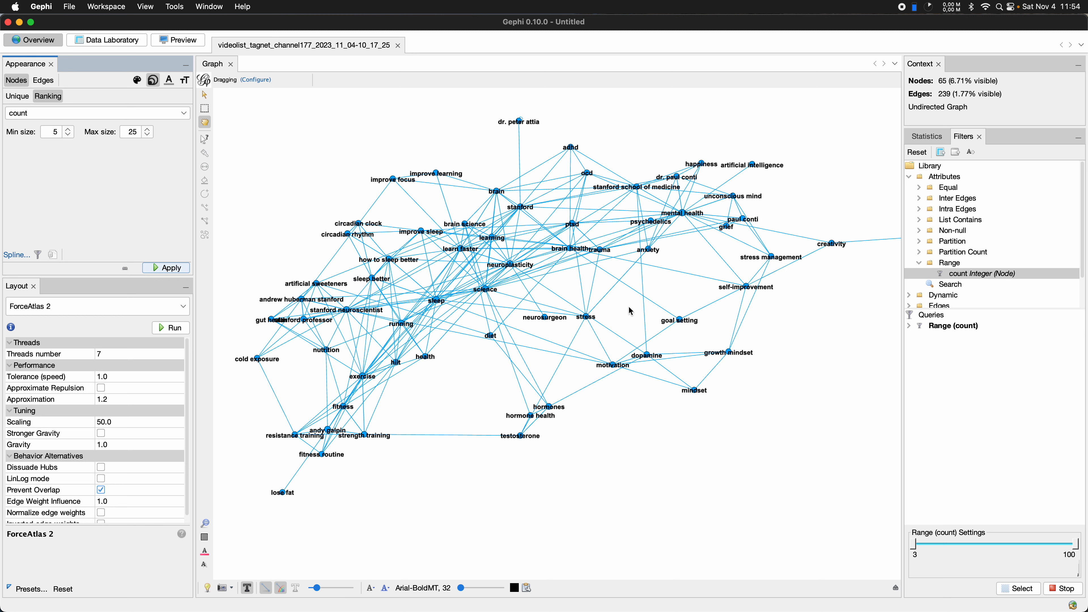
left_click_drag(649, 300, 644, 300)
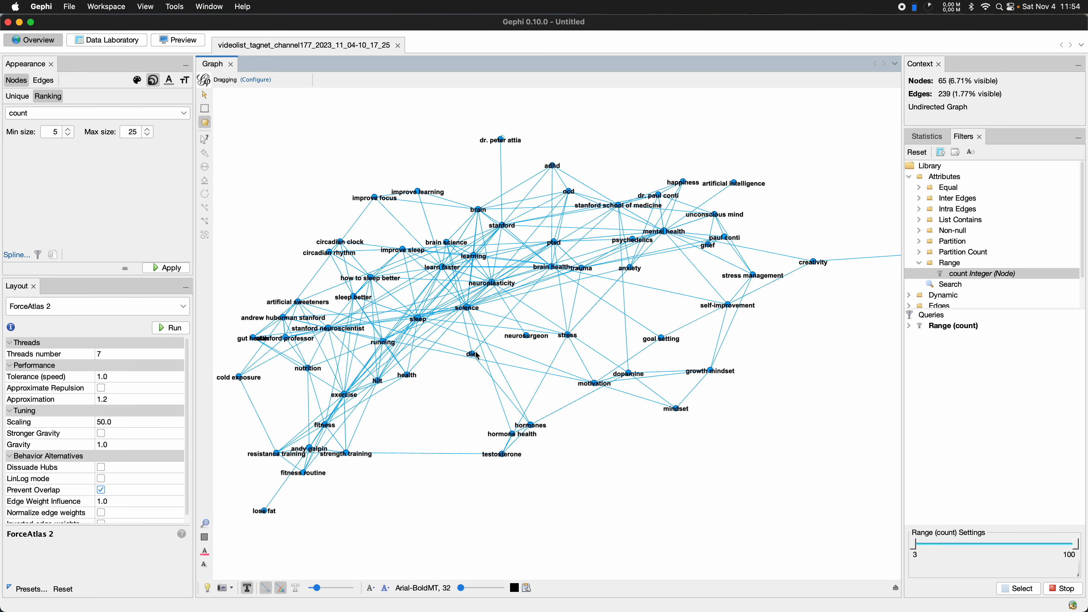
Run Modularity community detection with Randomize and Use weights enabled at resolution 1.0, and dismiss the report
left_click(927, 137)
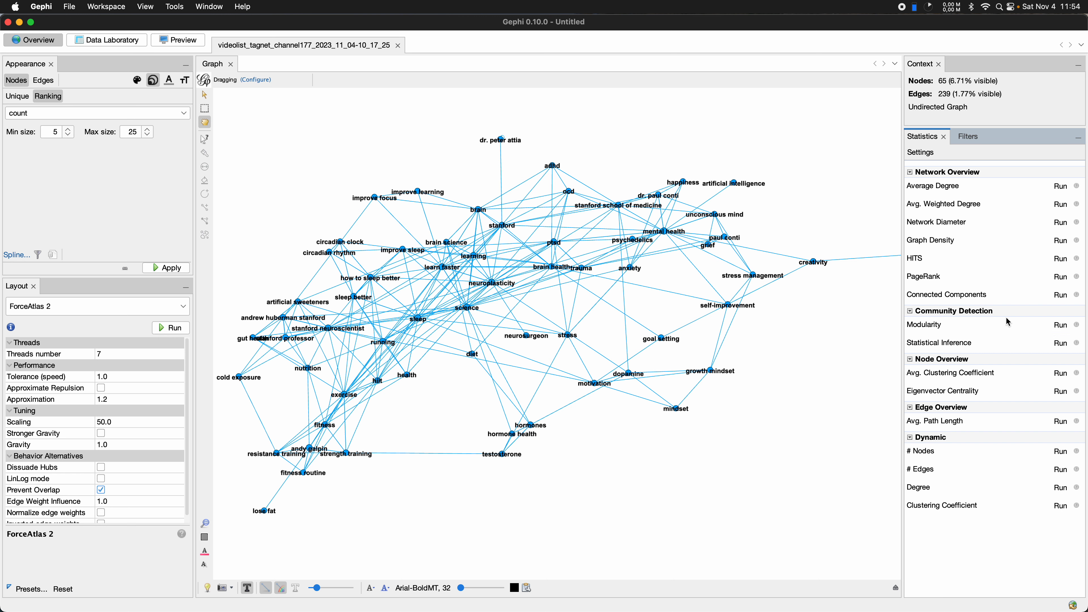
left_click(1061, 326)
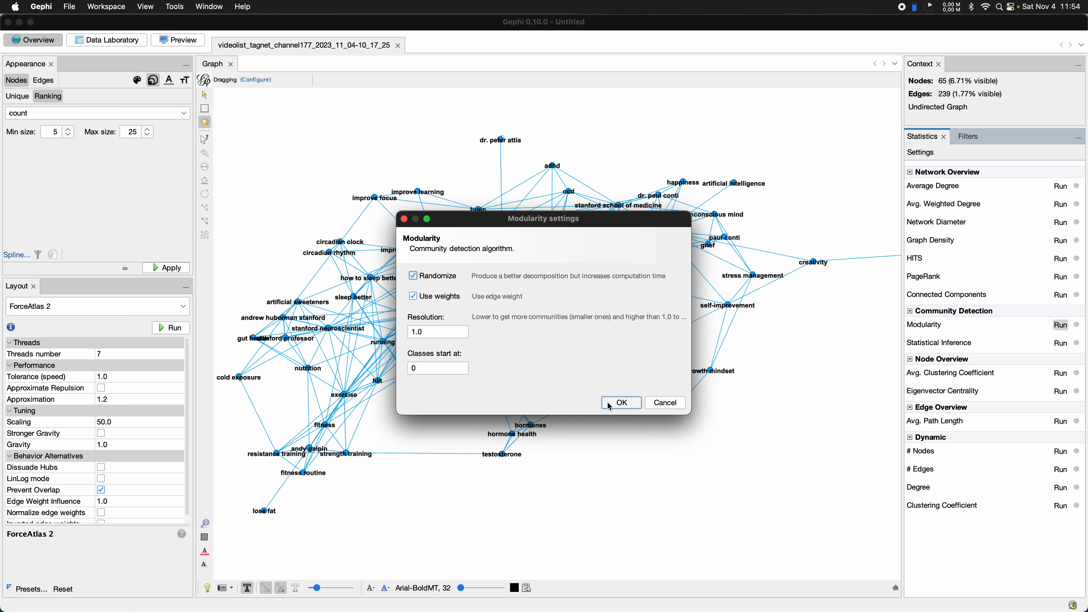
left_click(622, 403)
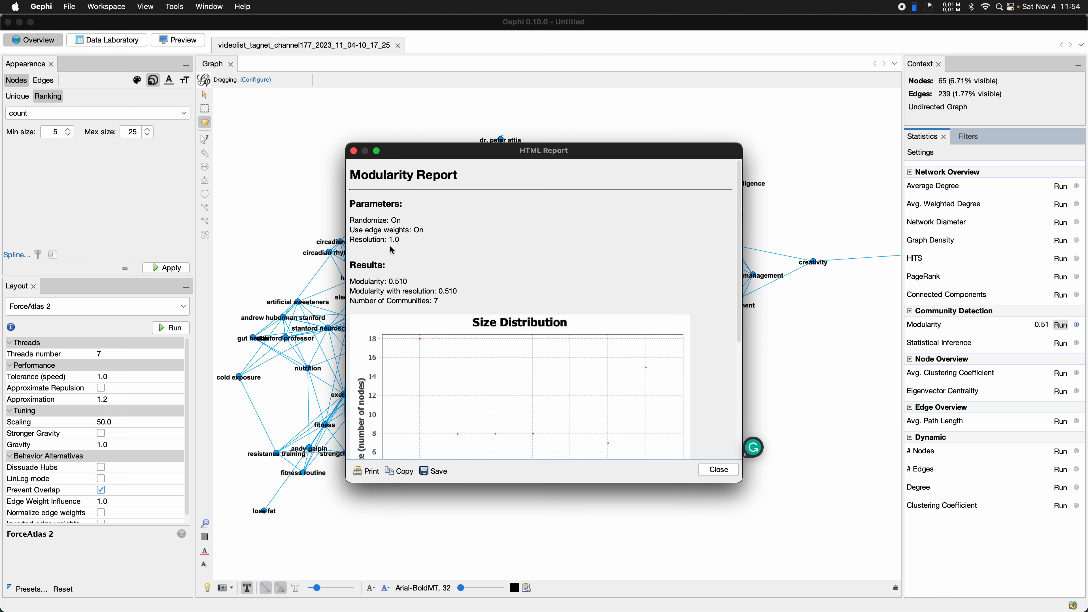
left_click(718, 470)
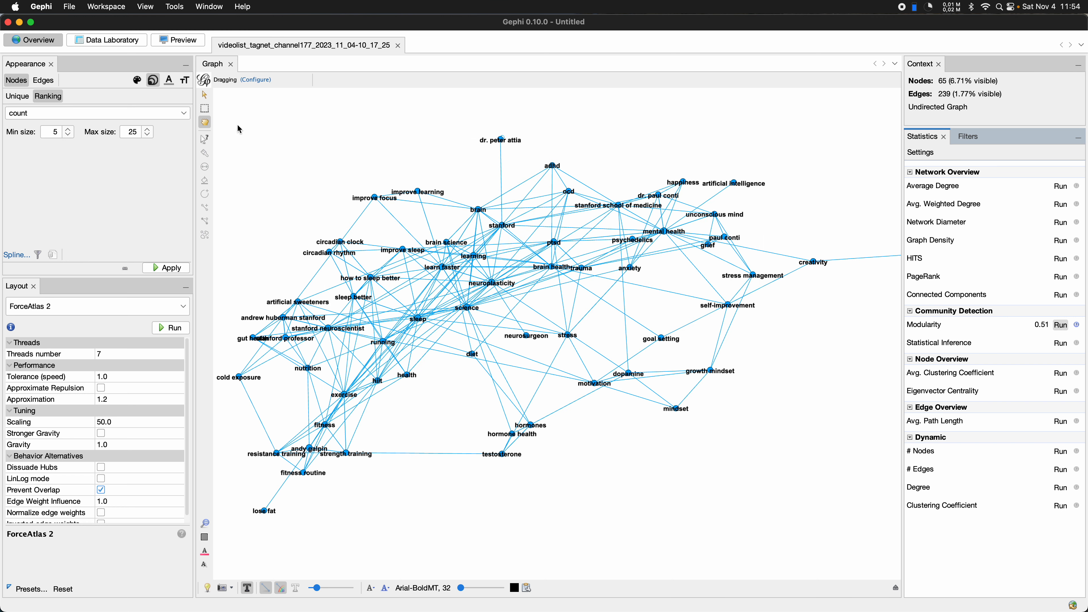
Color the nodes by the Modularity Class partition
left_click(137, 82)
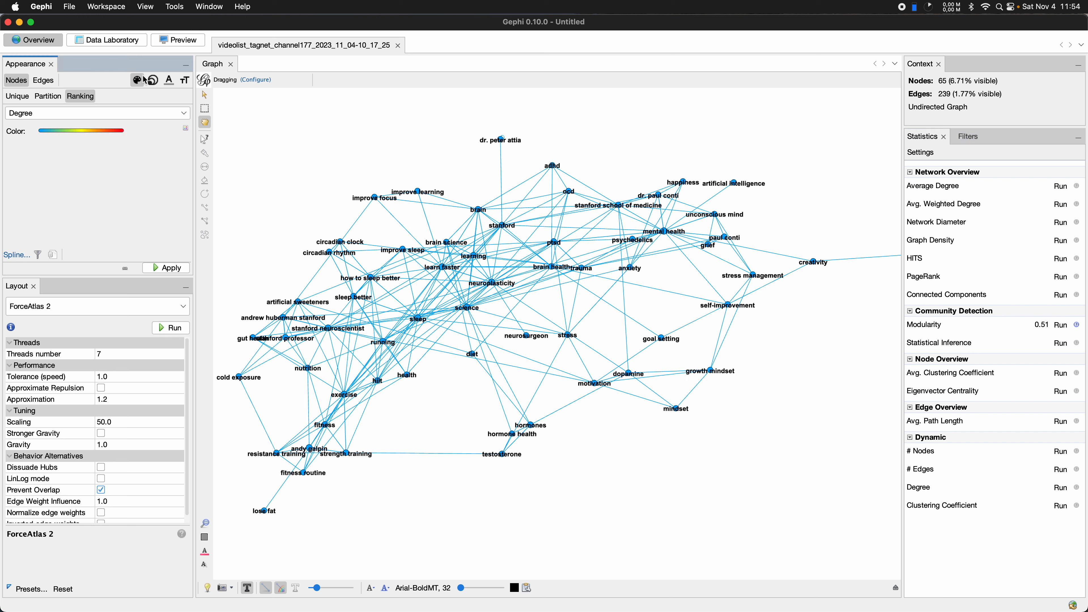
left_click(59, 96)
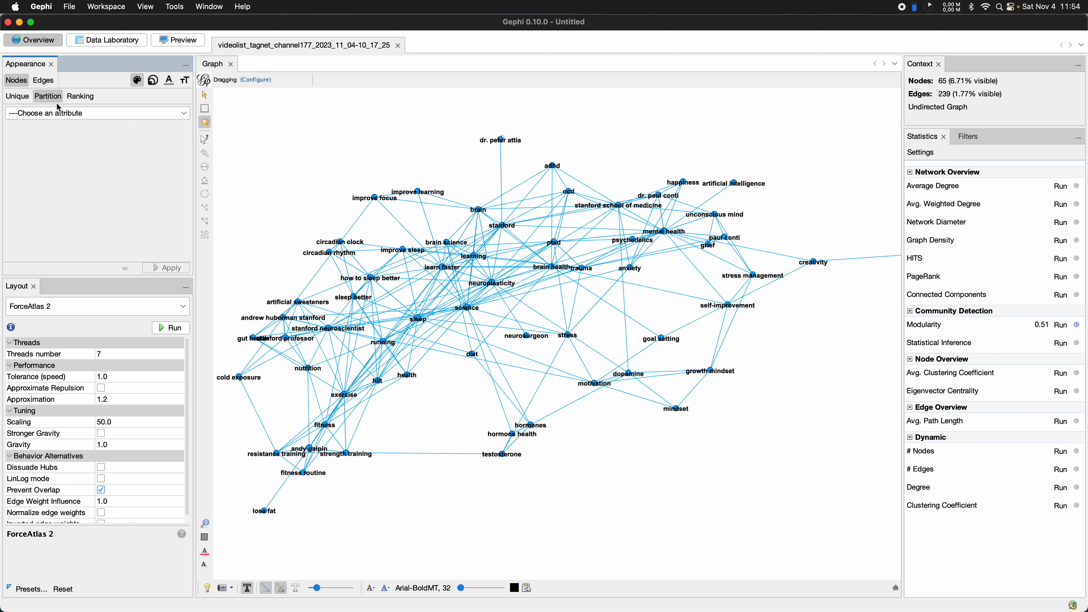
left_click(55, 113)
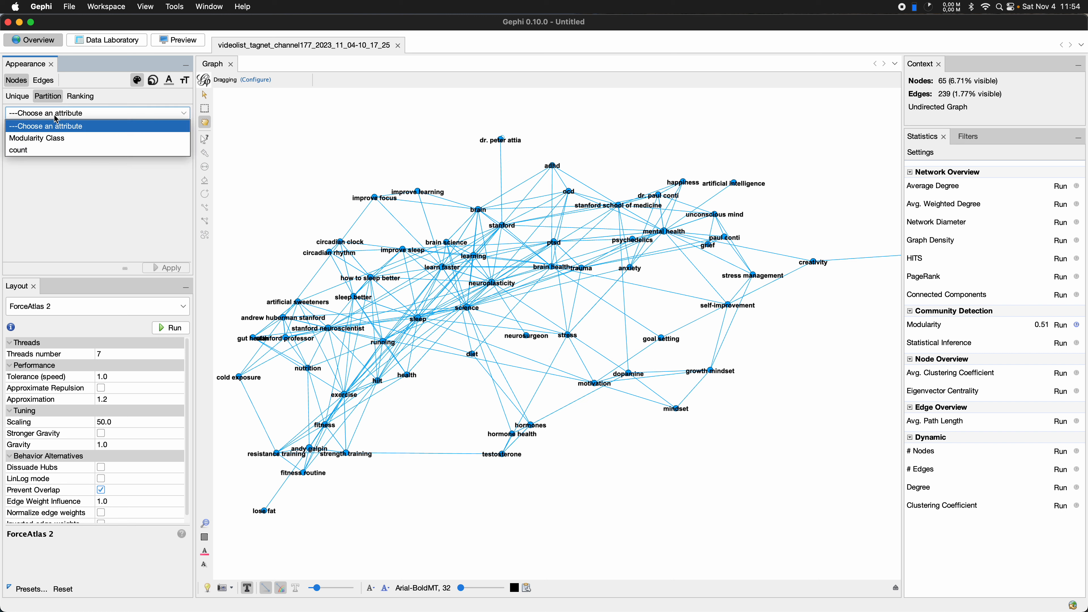
left_click(58, 139)
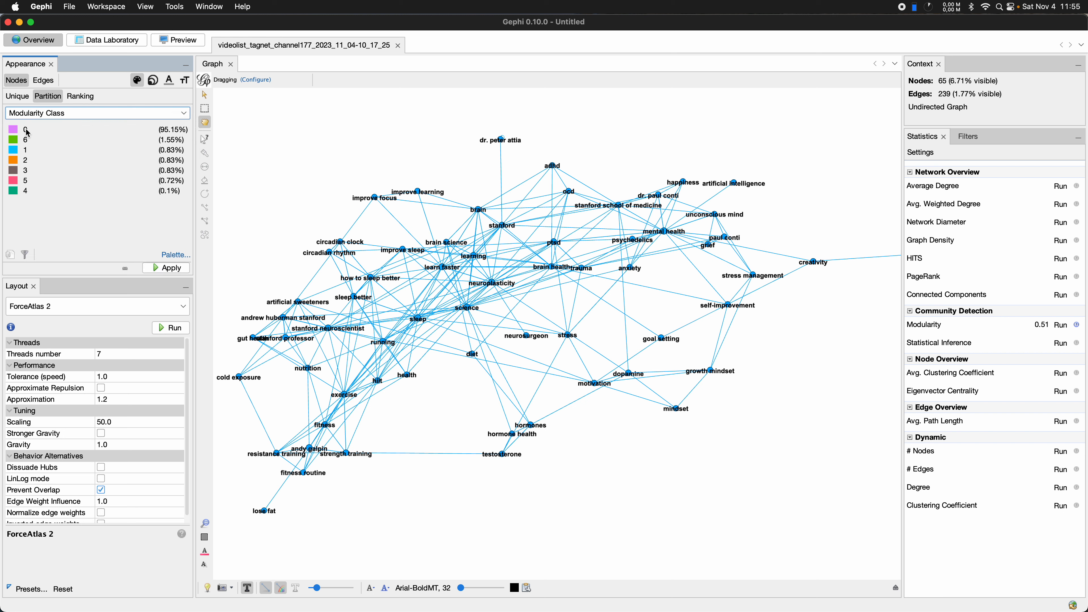
left_click(166, 269)
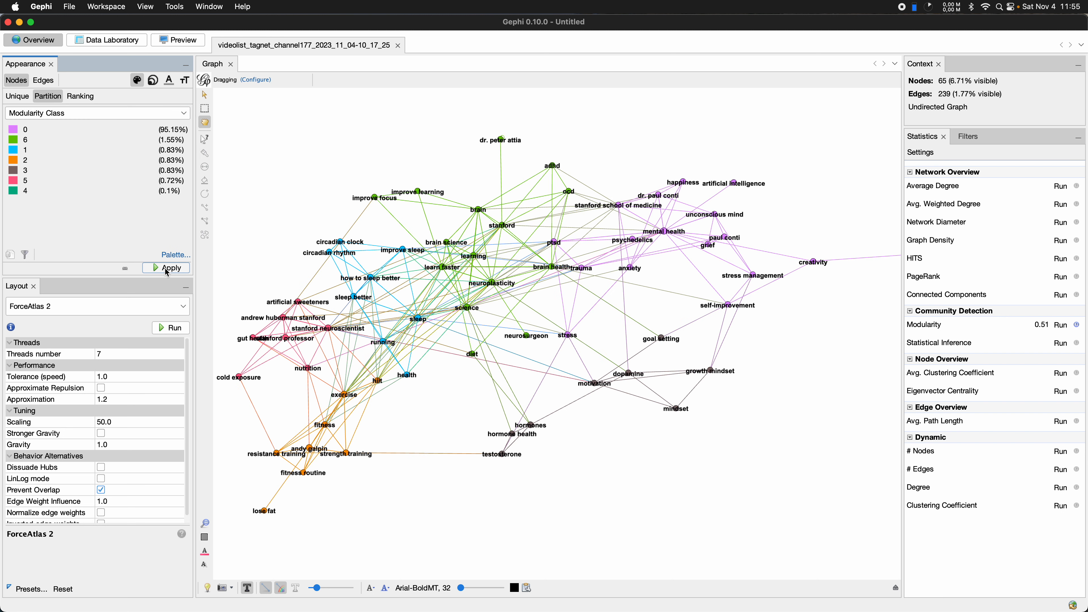
Shift the gut health node slightly outward so its label clears the stanford professor label
left_click_drag(575, 141, 618, 130)
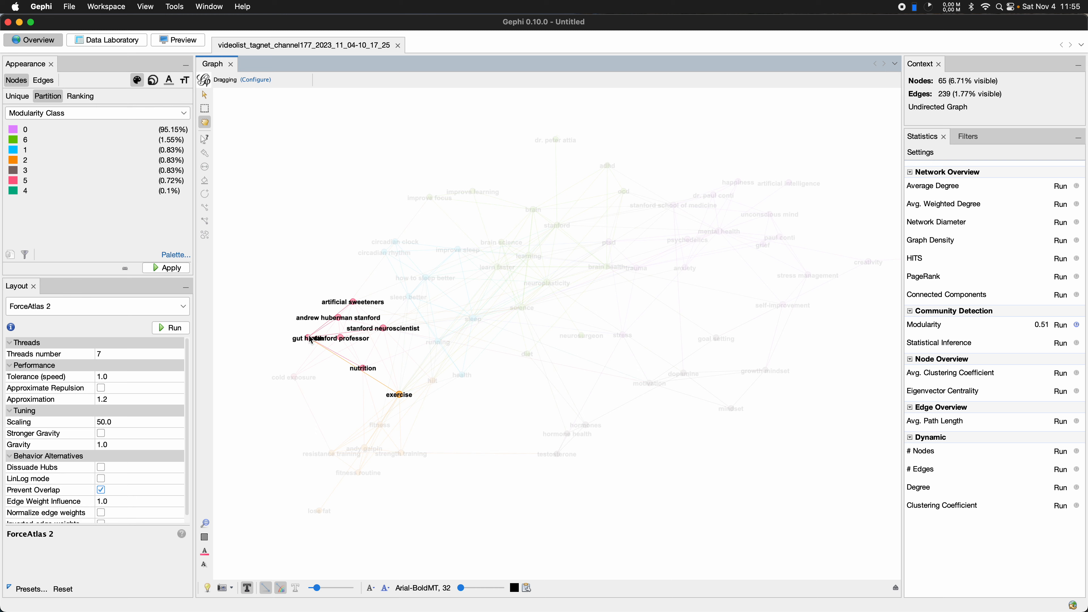
left_click_drag(306, 337, 296, 331)
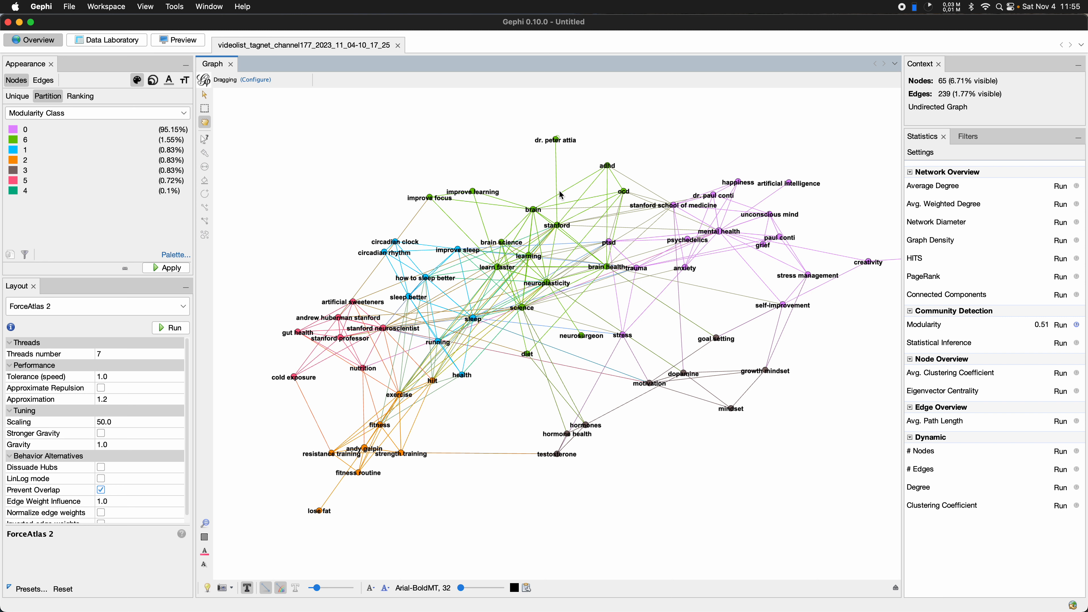
left_click_drag(646, 142, 638, 143)
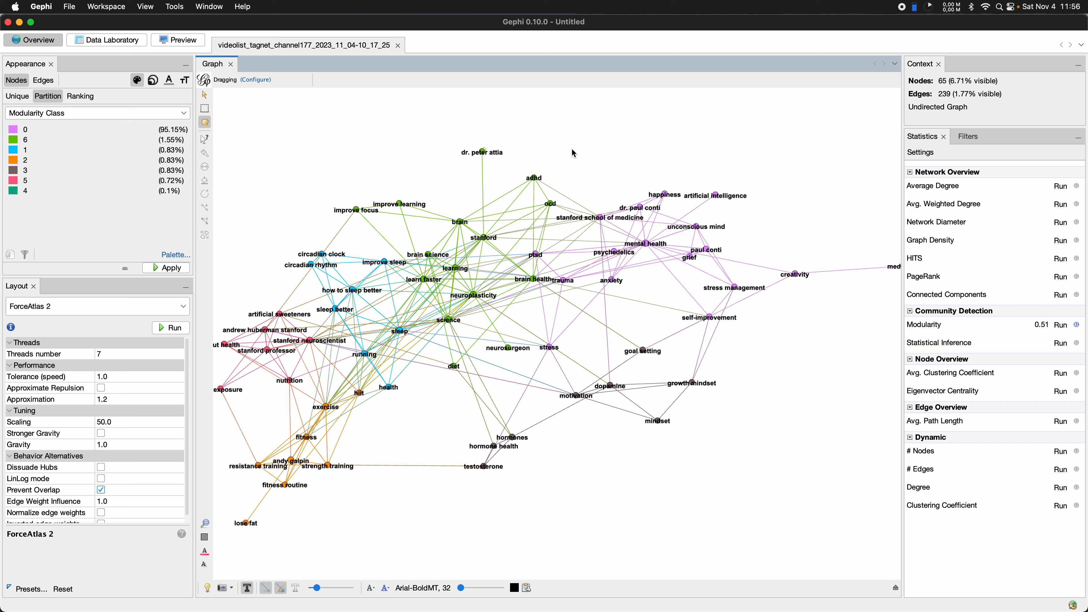
left_click(902, 8)
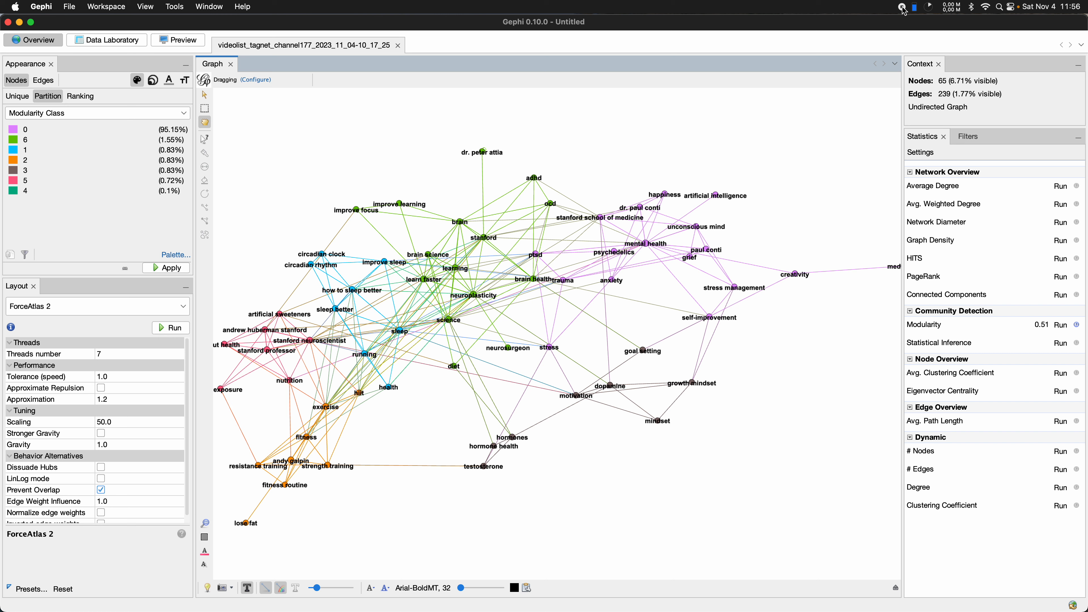